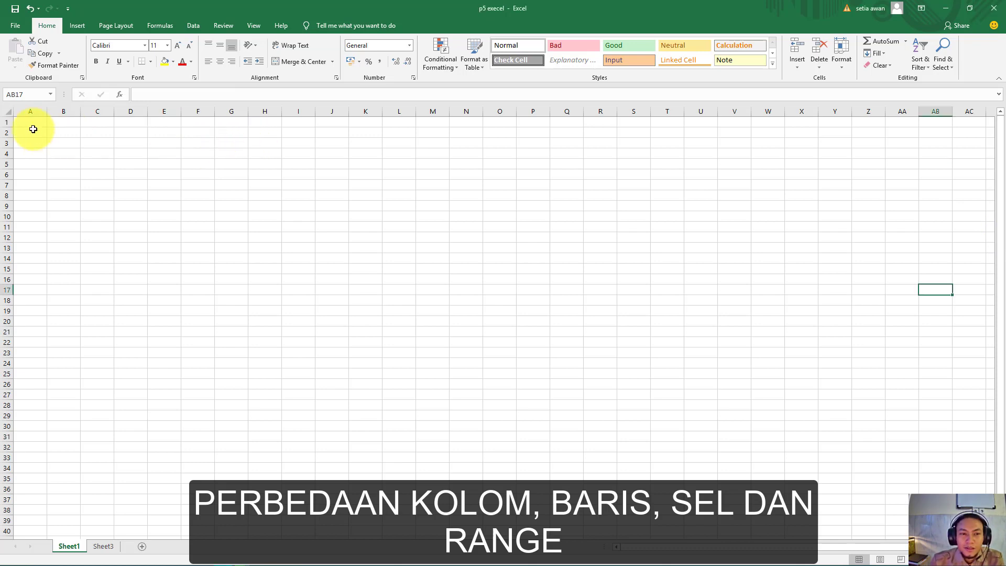
Step: Select individual cells around the empty sheet, such as A1, E9, D5, I6, C4 and D4, to examine the cell grid
click(153, 161)
click(24, 124)
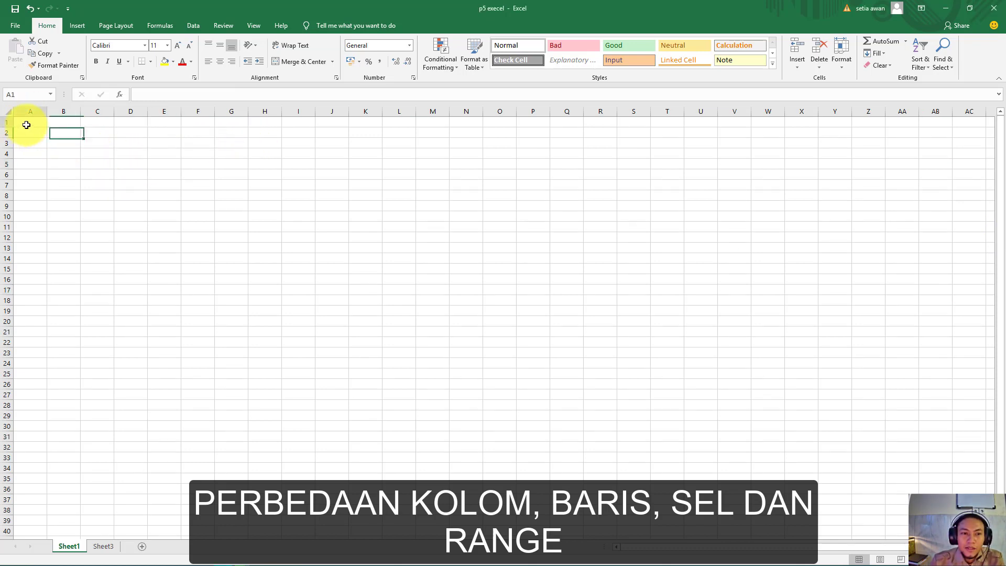
click(179, 205)
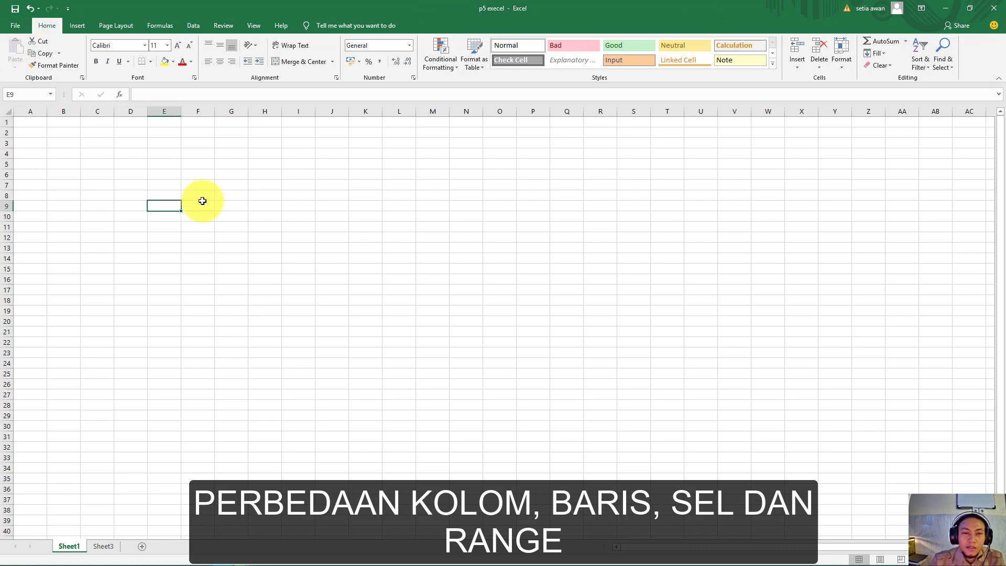
click(8, 113)
click(127, 165)
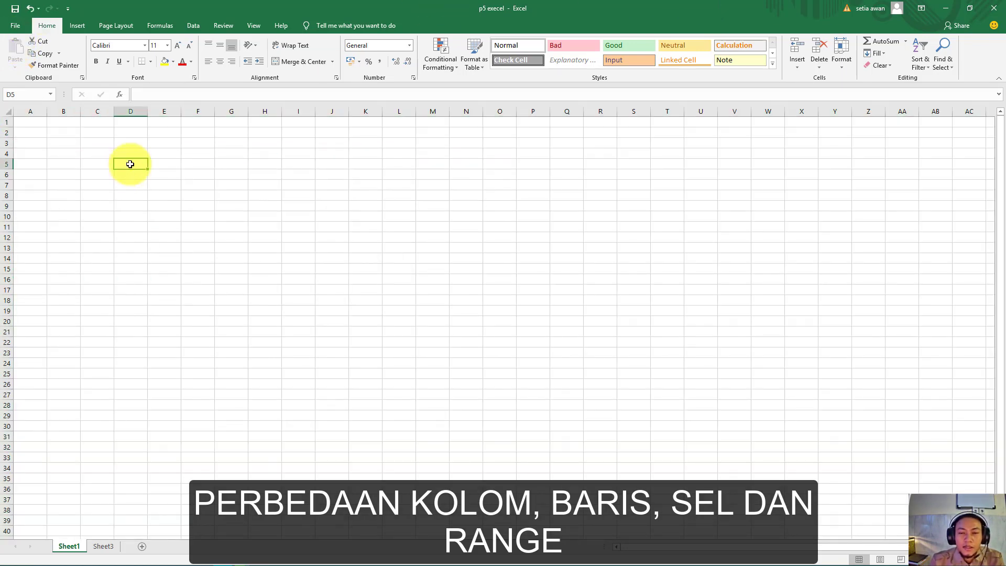
click(303, 173)
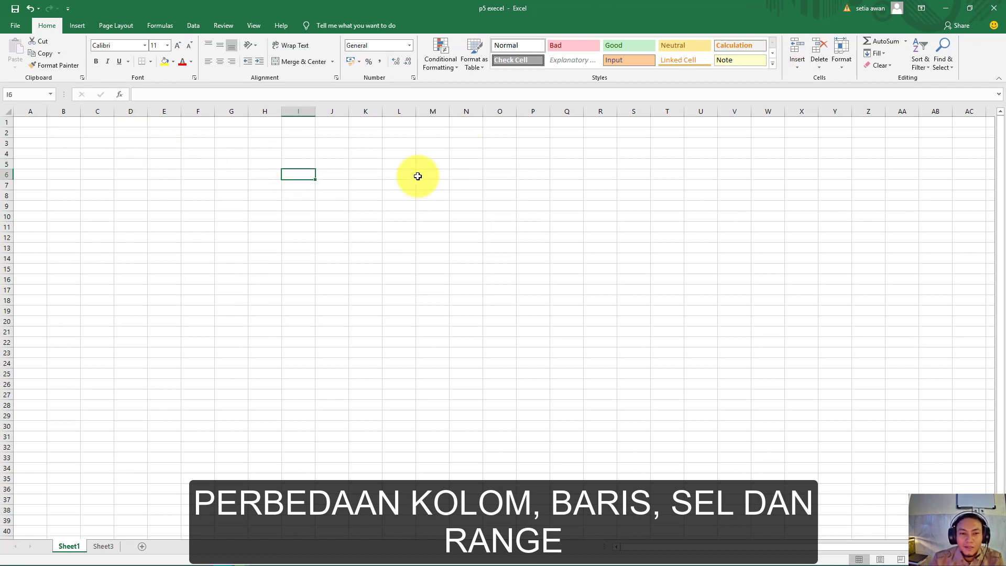
click(35, 122)
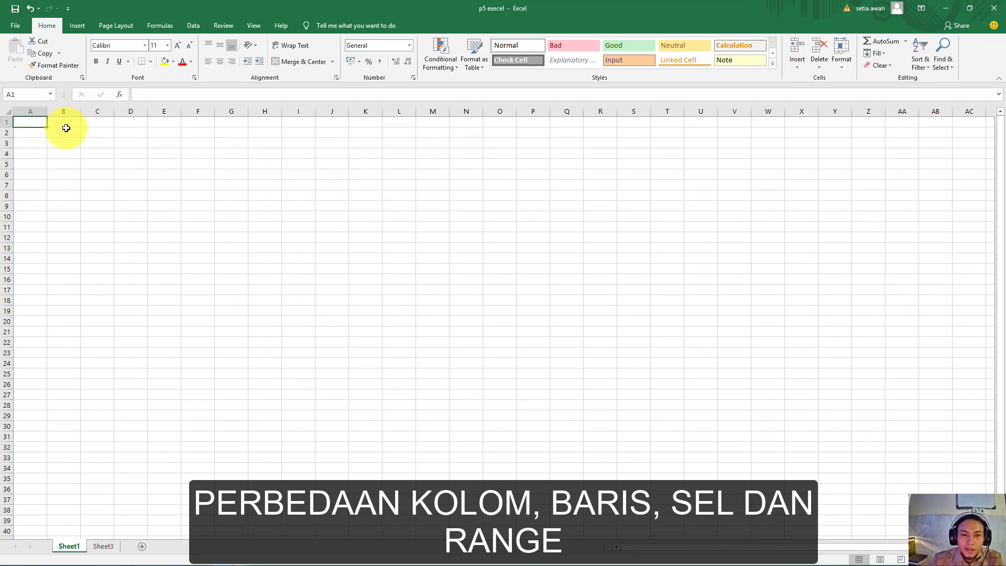
click(69, 124)
click(97, 121)
click(41, 122)
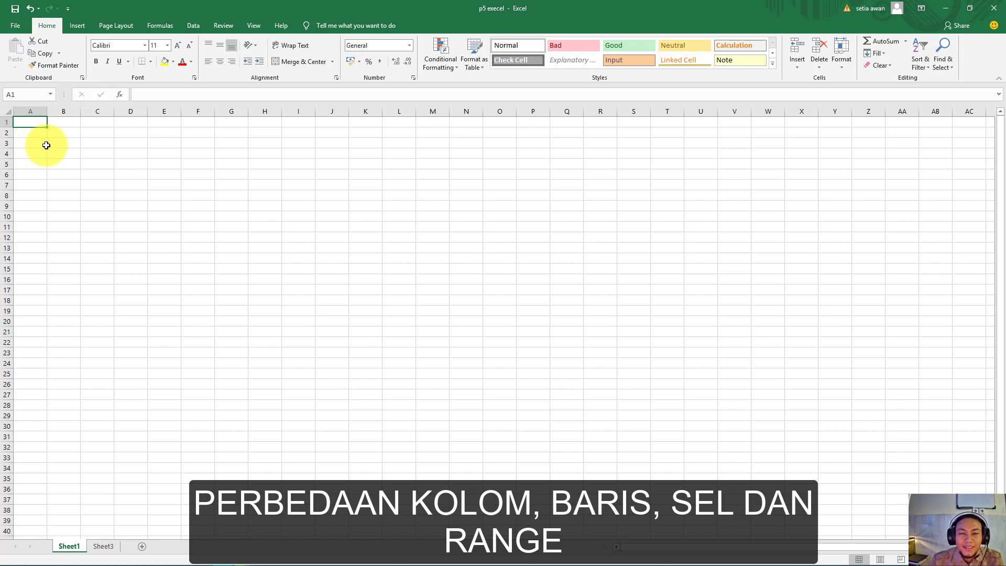
click(106, 152)
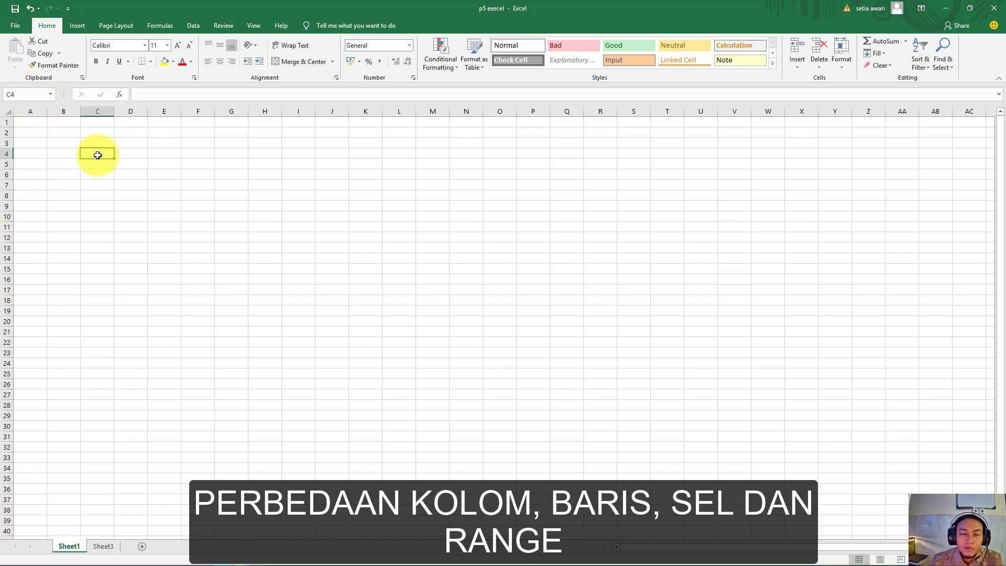
click(134, 156)
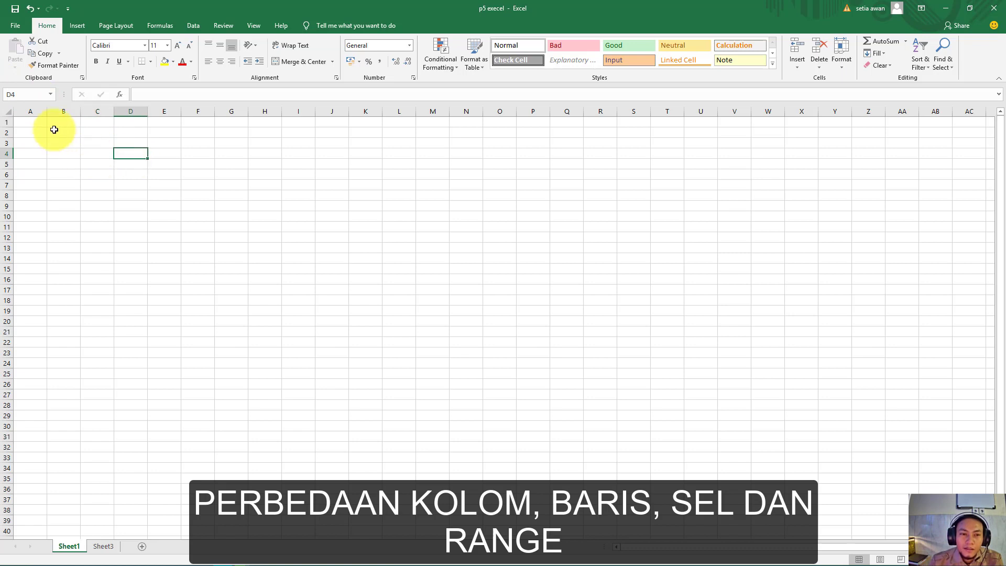
Step: Highlight the entire columns A, B, C and D one at a time, finishing with column B selected
click(34, 112)
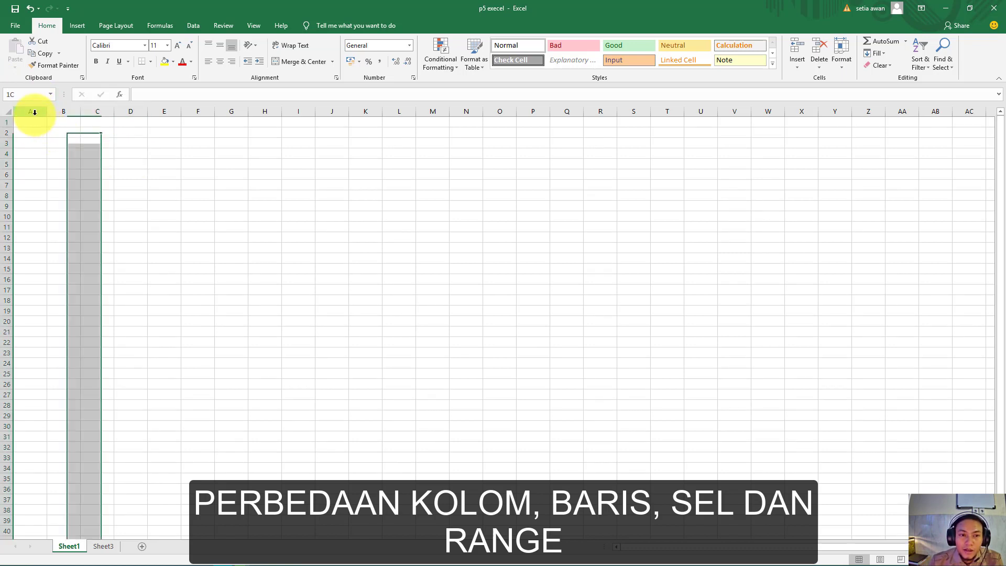
click(73, 110)
click(98, 110)
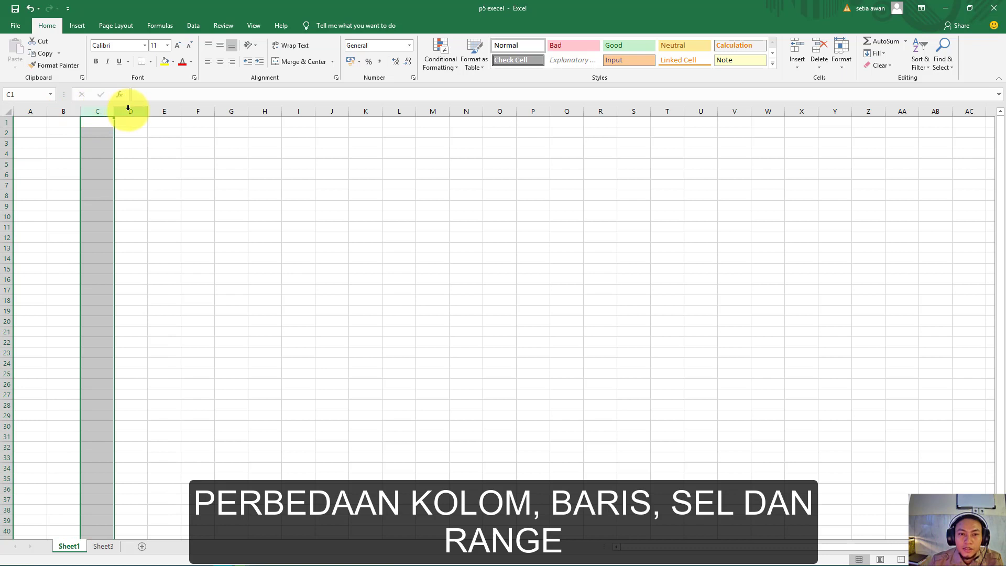
click(128, 110)
click(41, 112)
click(66, 110)
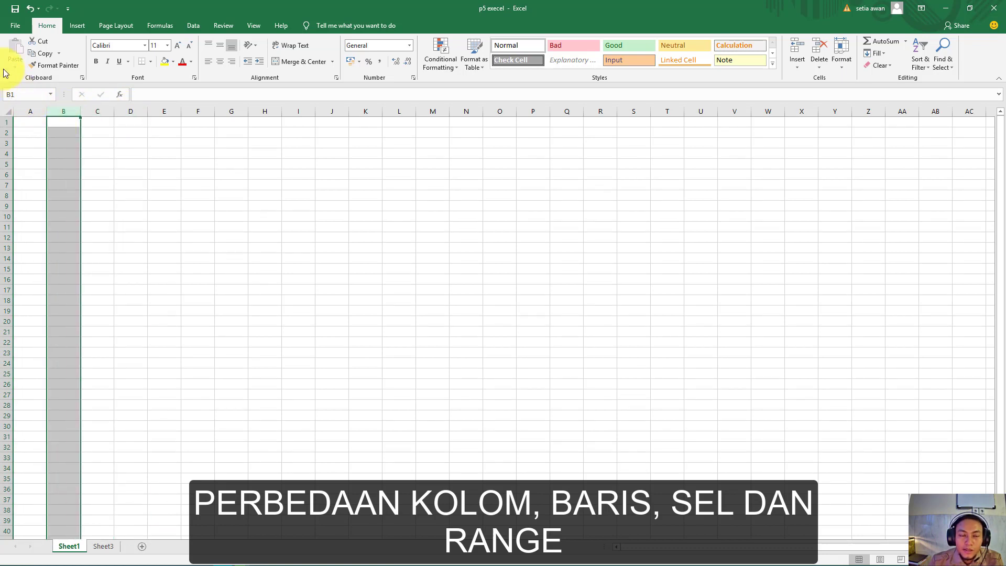
Step: Select the whole of column B to inspect how far it runs down the sheet, and highlight columns C and D
click(94, 174)
drag(72, 111, 59, 257)
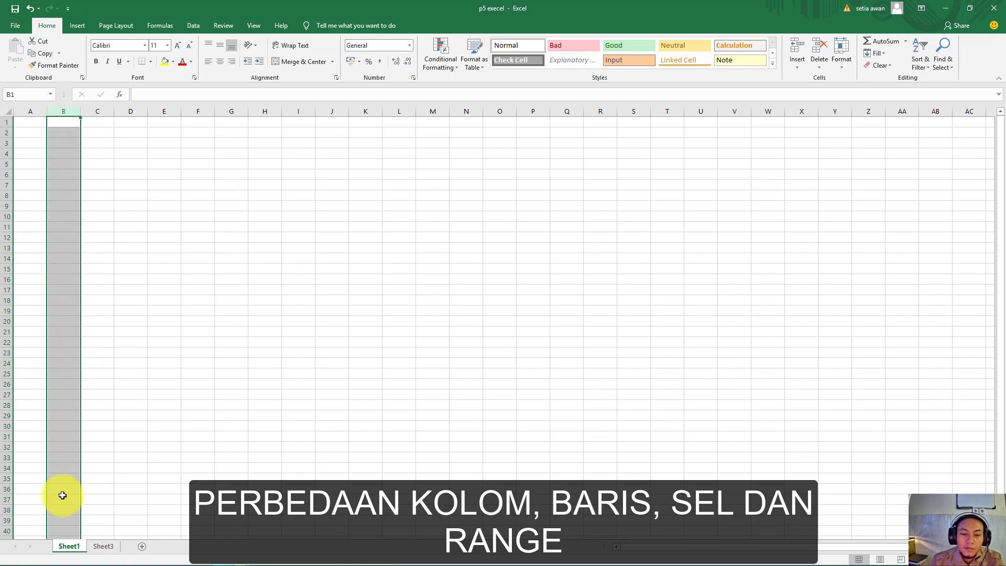
scroll(62, 496, down, 11)
scroll(63, 495, down, 5)
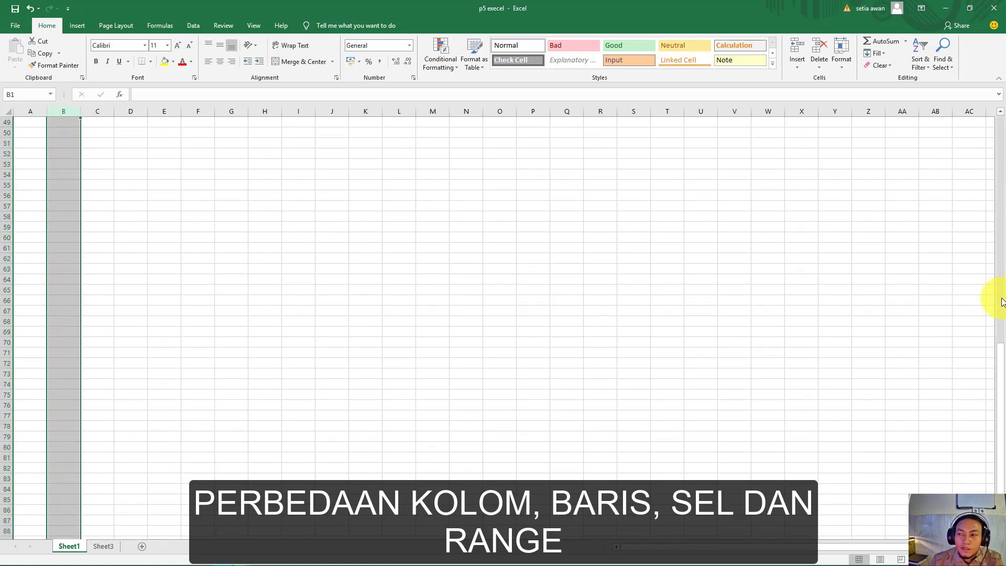
drag(1000, 378, 1000, 379)
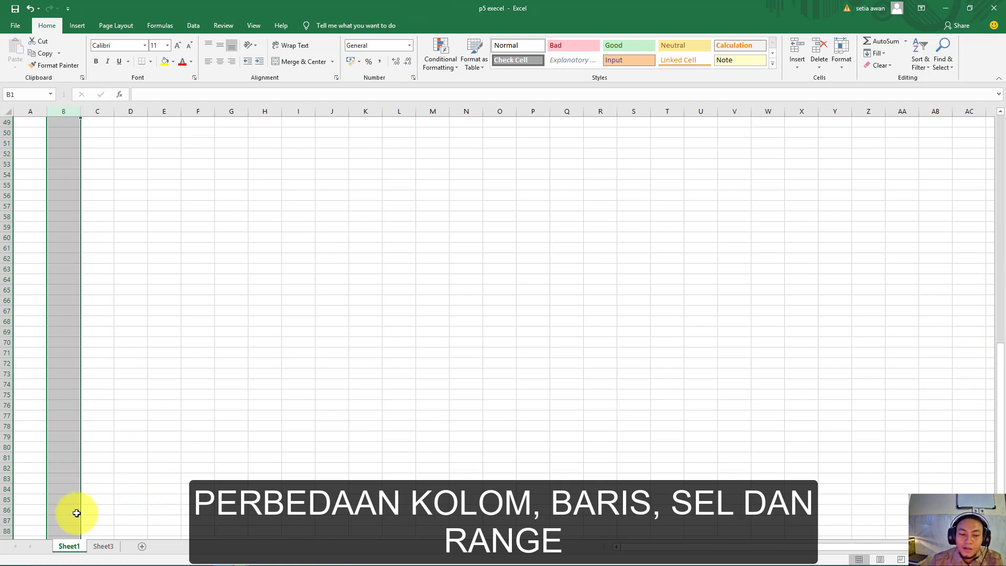
scroll(74, 511, up, 12)
scroll(89, 314, up, 4)
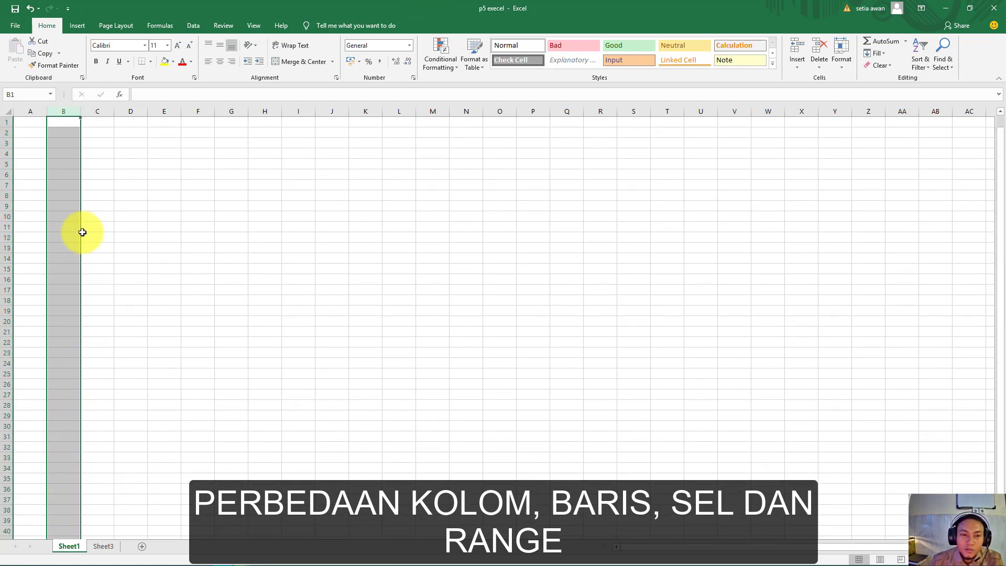
click(106, 111)
click(140, 111)
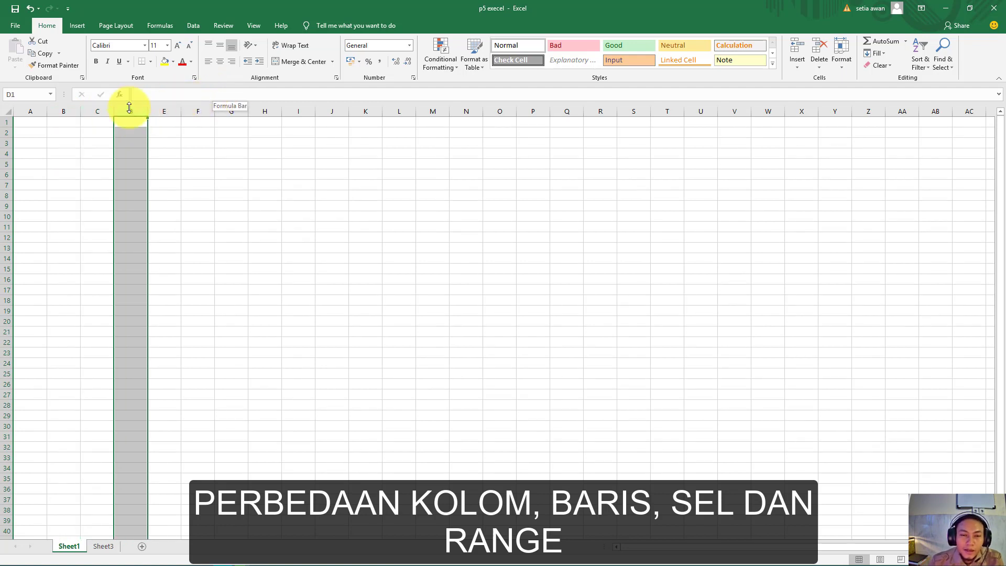
Step: Highlight the entire rows 1, 2, 3, 4 and 12 one at a time to examine how rows run across the sheet
click(4, 121)
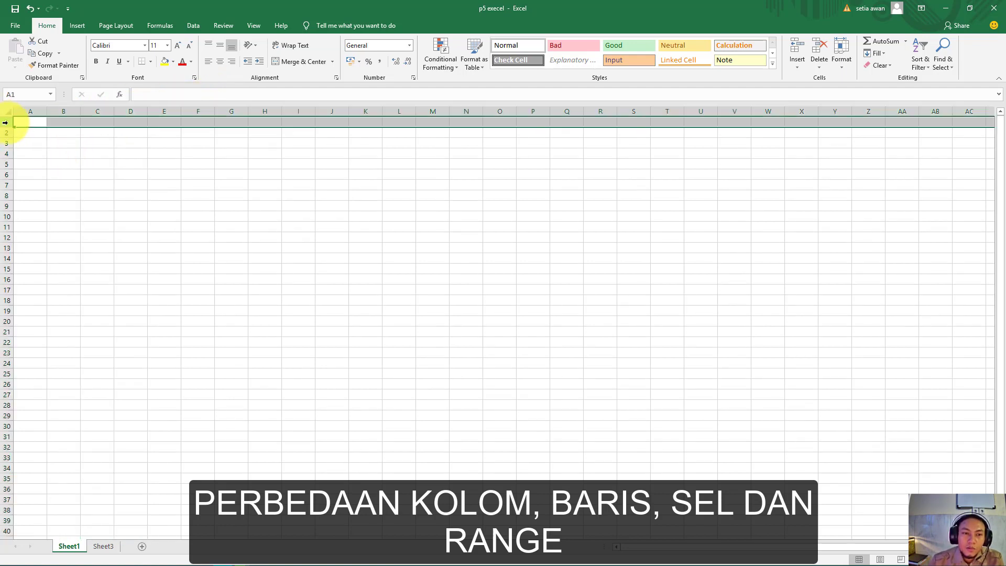
click(6, 133)
click(7, 143)
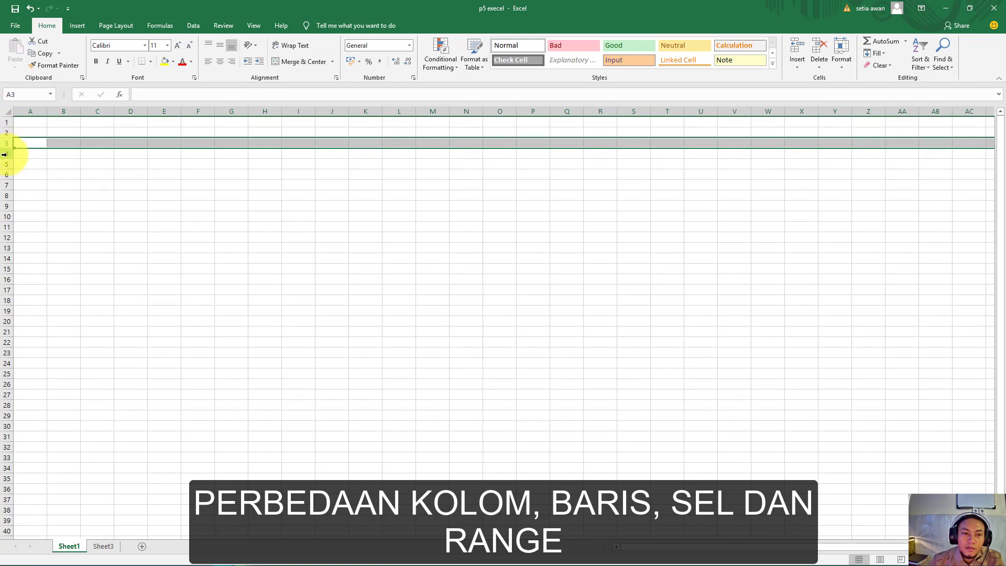
click(7, 155)
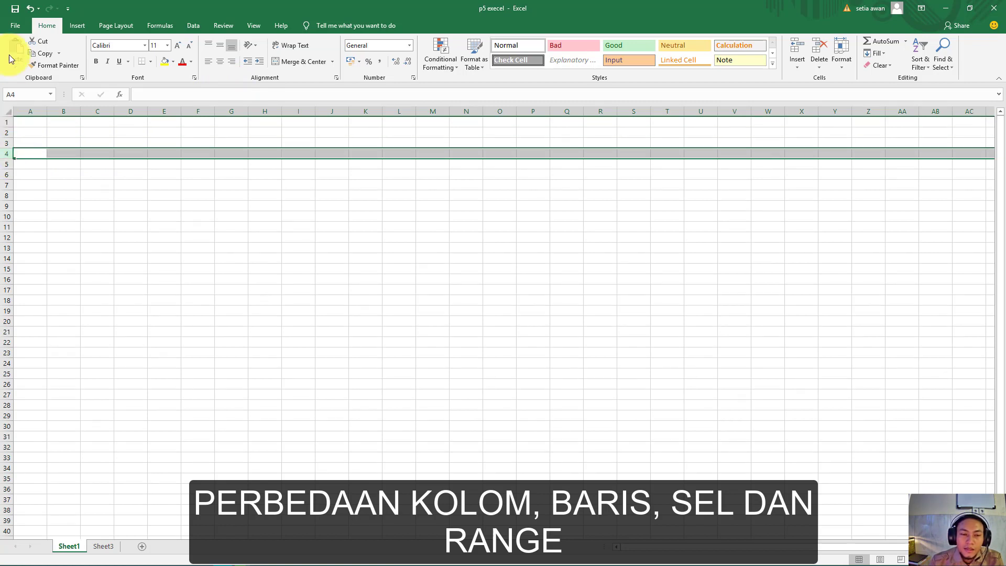
click(6, 238)
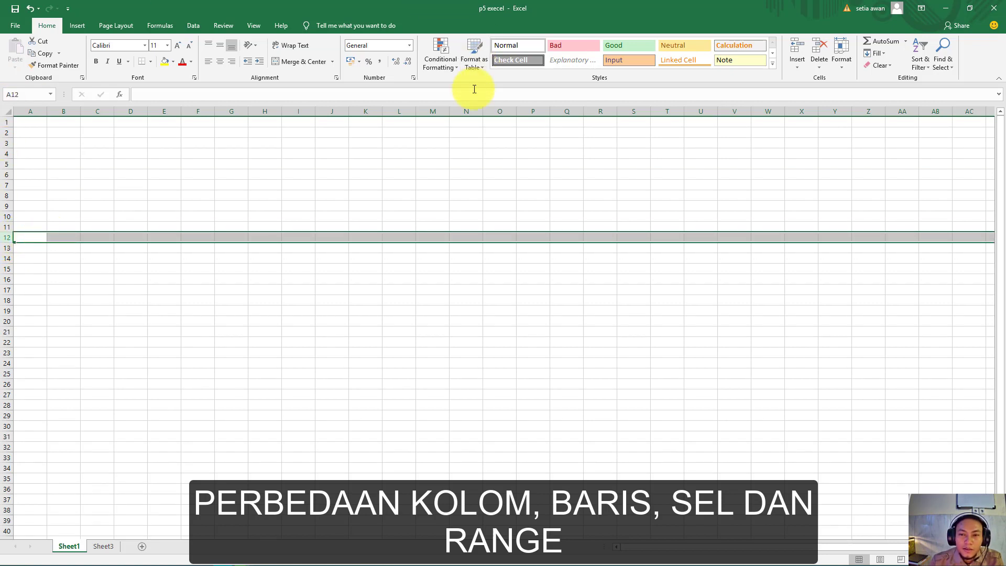
Step: Highlight column L and row 11 separately, and select the cell where column I meets row 11
click(399, 112)
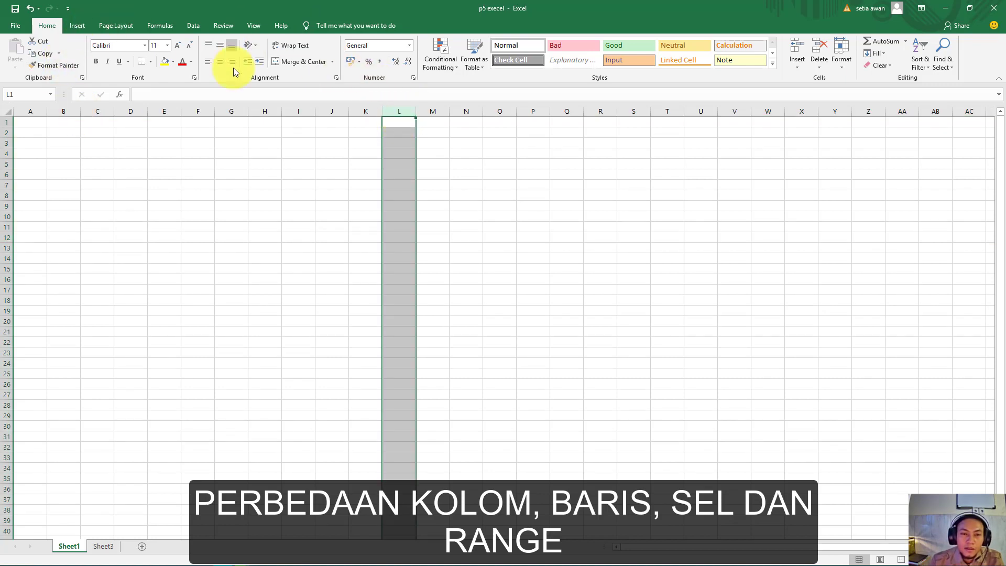
click(7, 227)
click(288, 228)
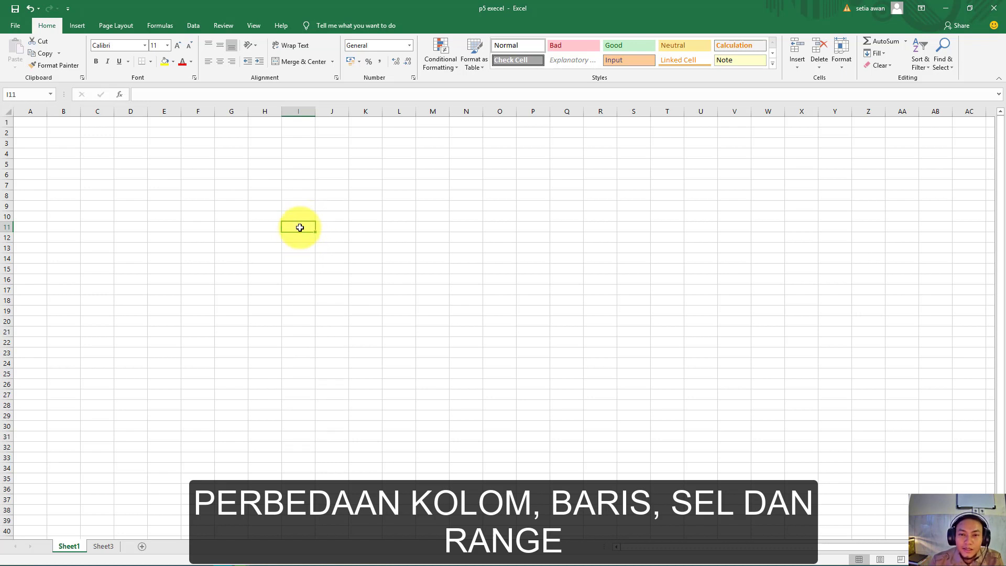
Step: Enter the text i12 in the cell where column I meets row 12, and reselect that cell
click(304, 109)
click(290, 237)
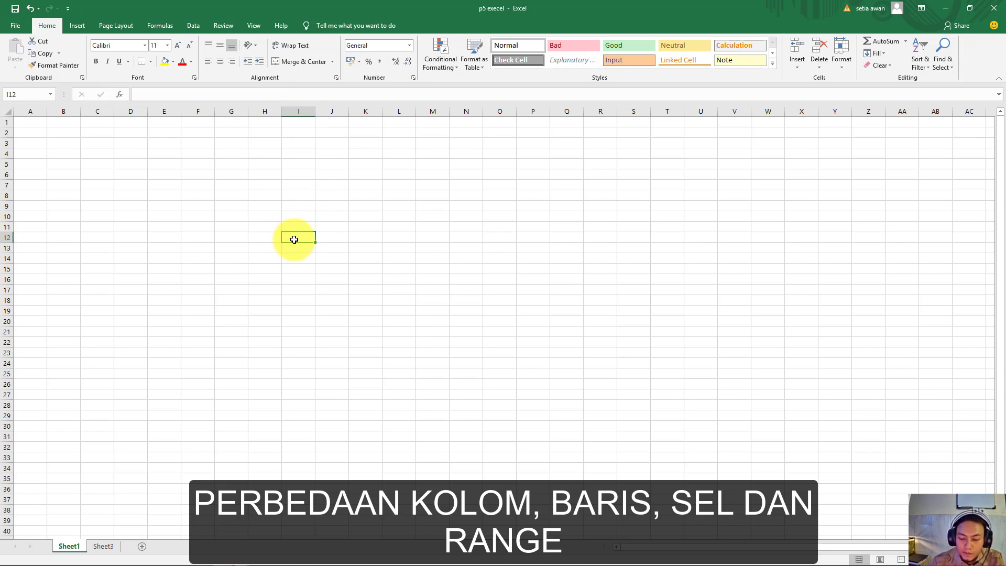
text(i12)
key(Return)
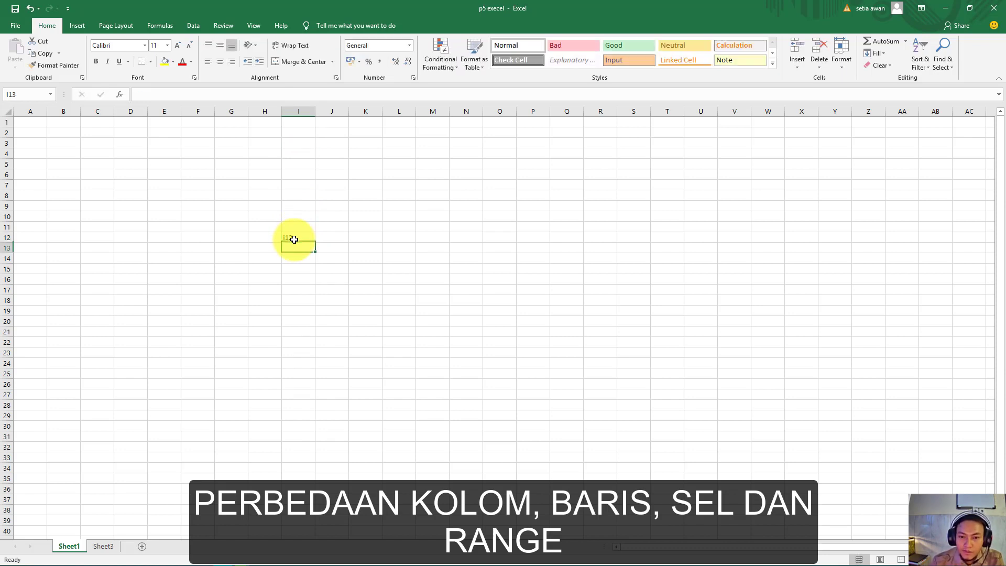
click(311, 240)
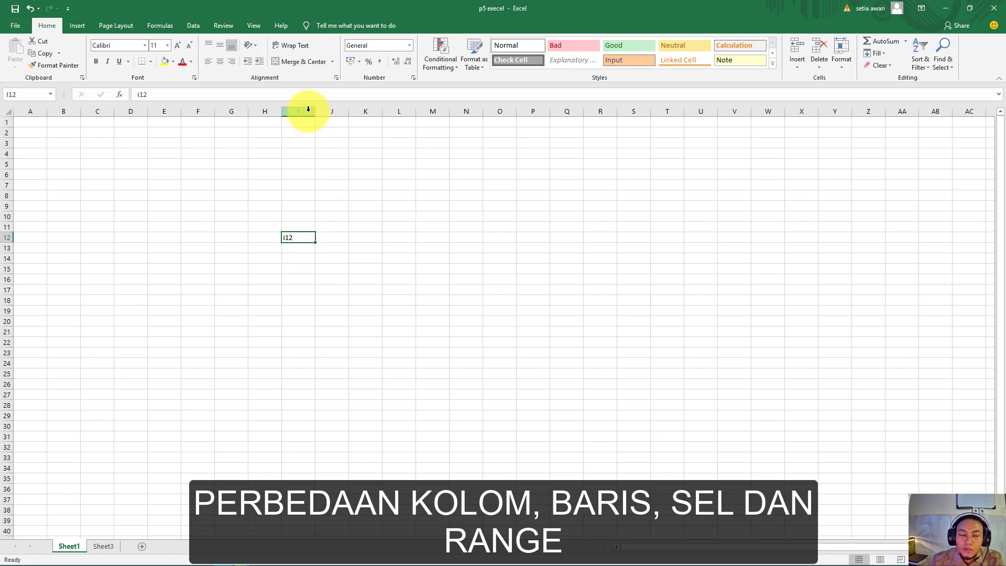
Step: Enter the text k15 in the cell where column K meets row 15, and reselect that cell
click(5, 279)
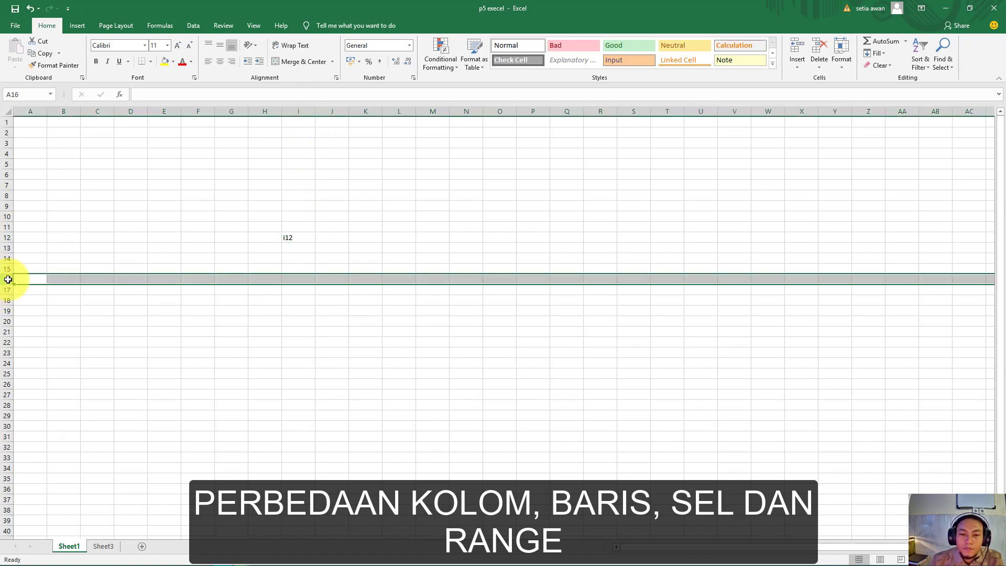
click(370, 268)
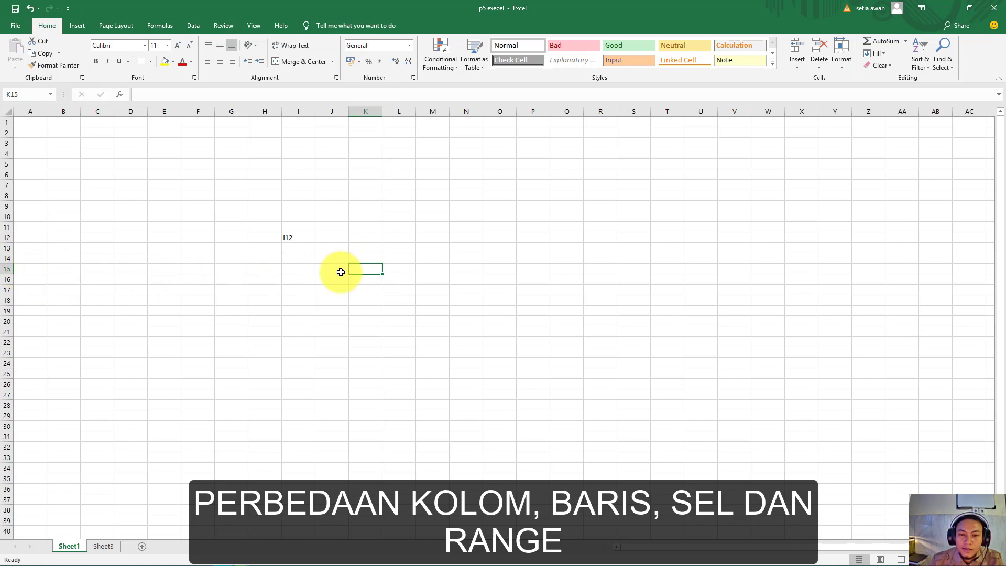
text(k15)
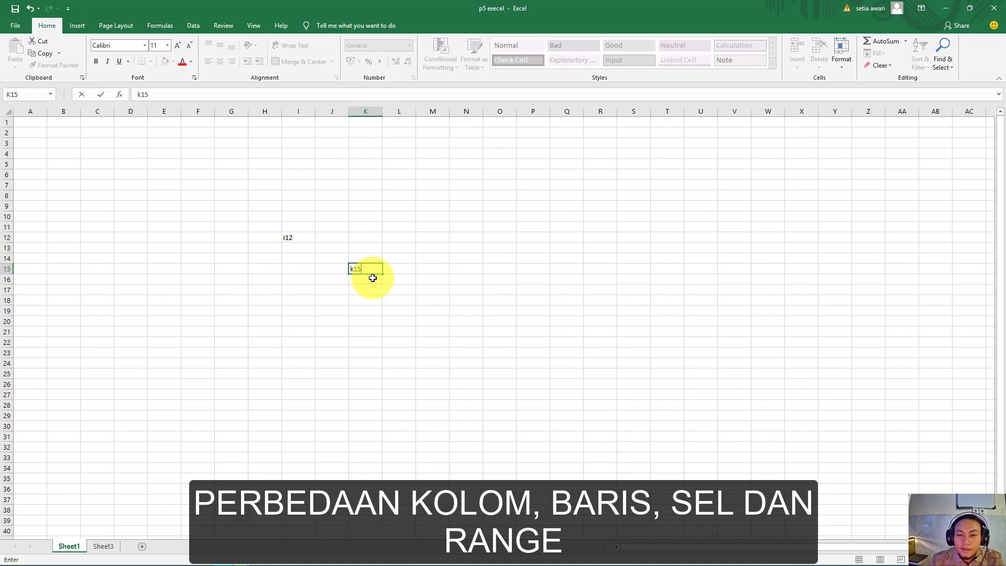
key(Return)
click(371, 269)
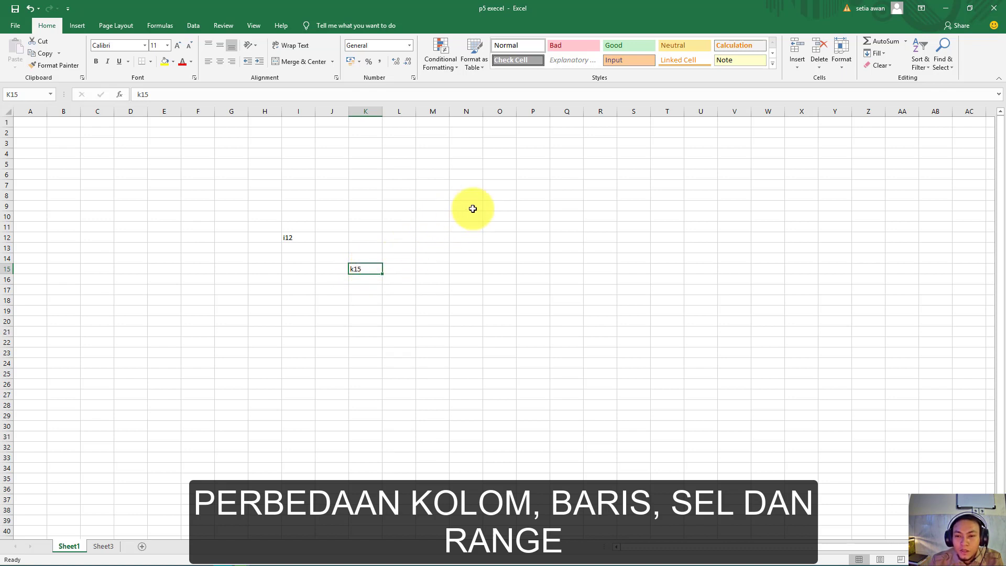
Step: Select cell E7 and check its cell address
click(163, 183)
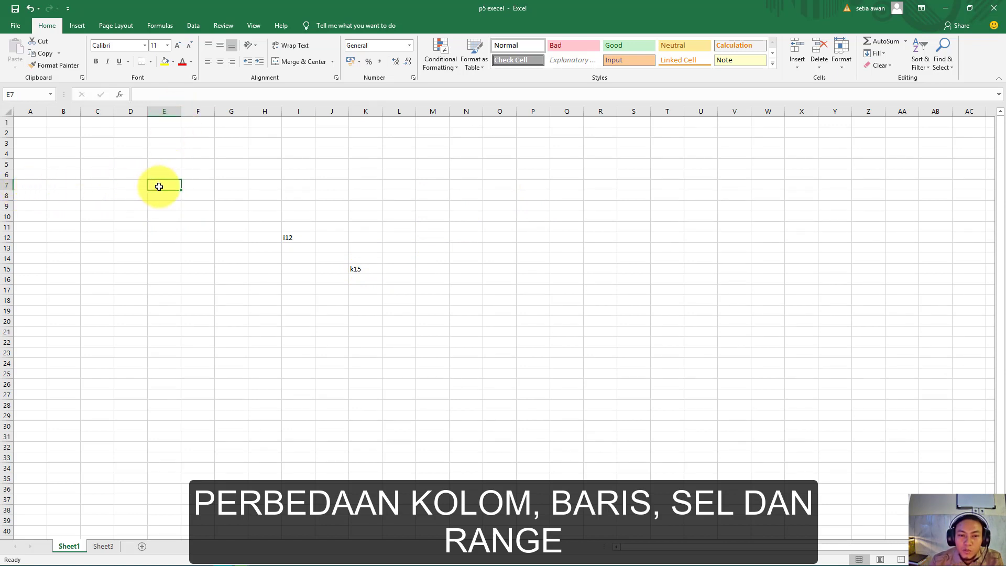
click(10, 94)
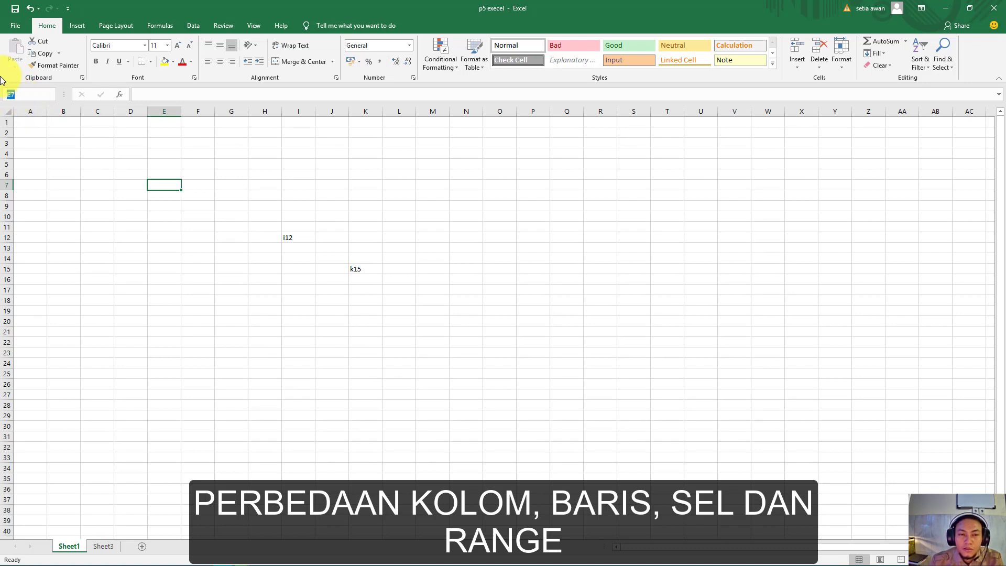
click(201, 194)
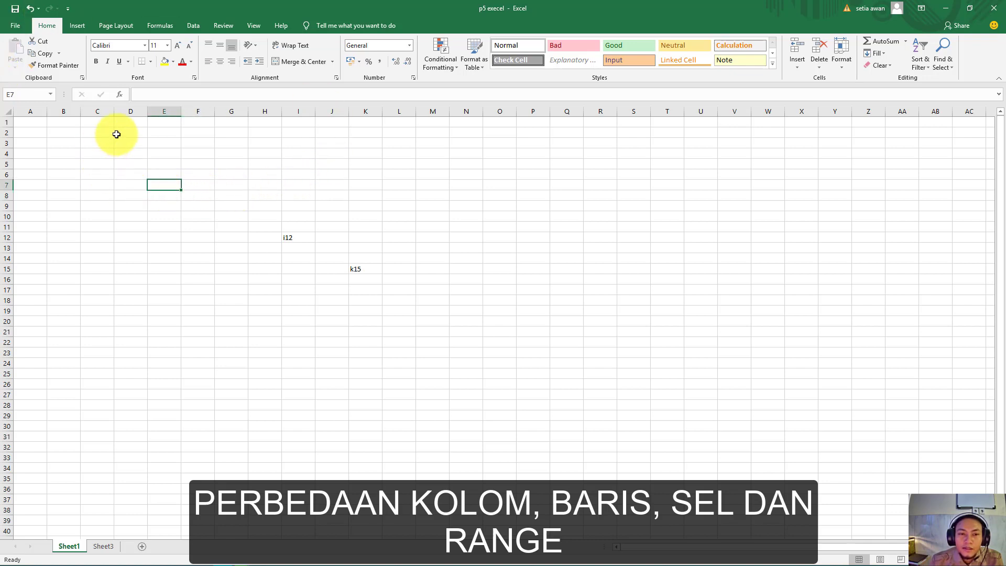
Step: Enter the label KOLOM in cell C1 and select cell A5
click(105, 120)
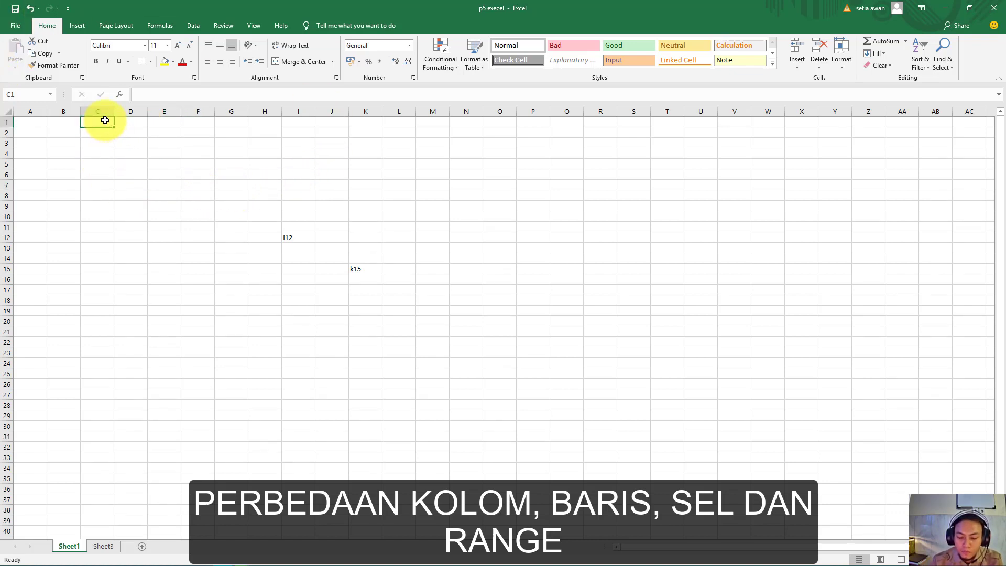
text(KOLOM)
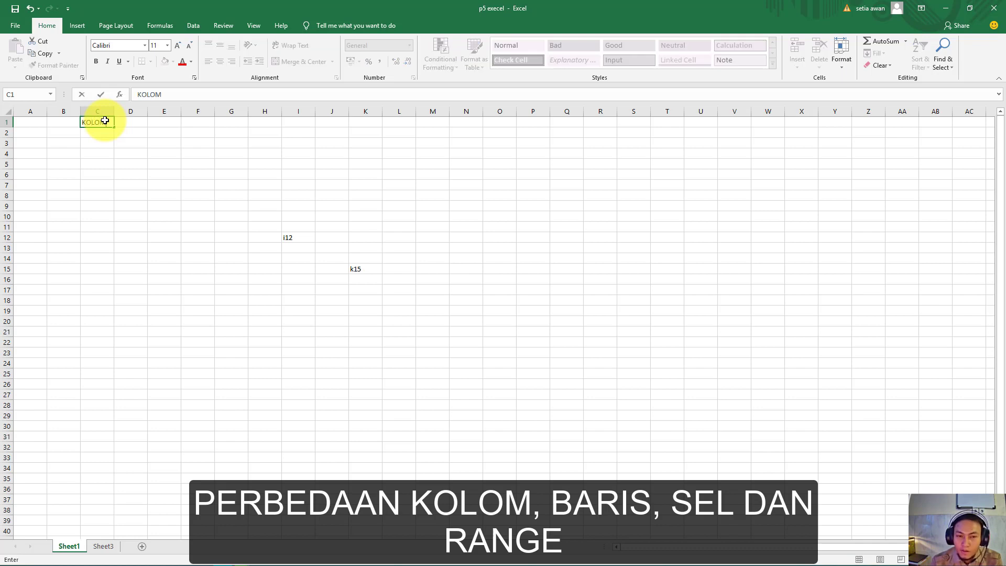
click(28, 164)
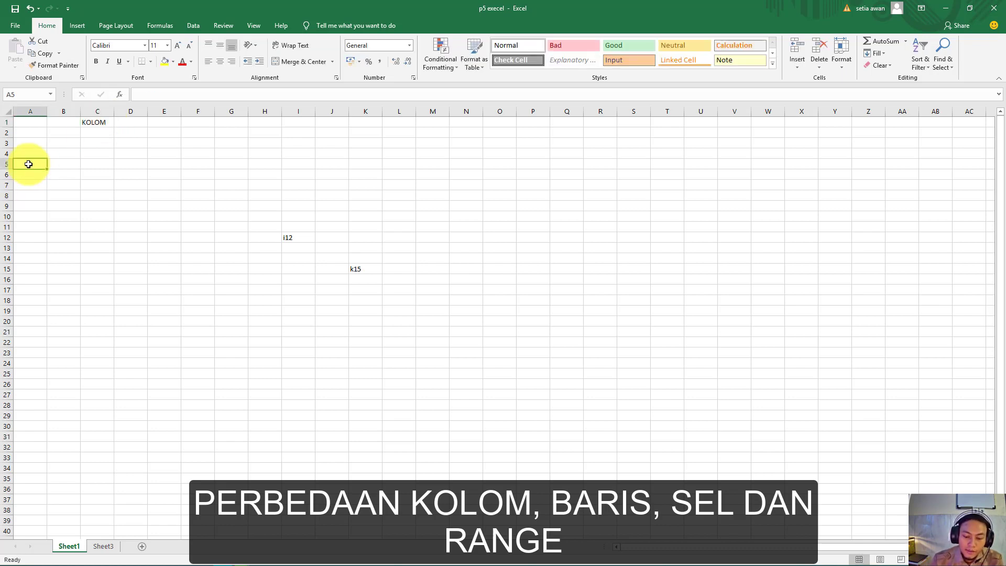
Step: Enter the label BARIS in cell A5 and the label SEL in cell C5, and reselect C5
text(BARIS)
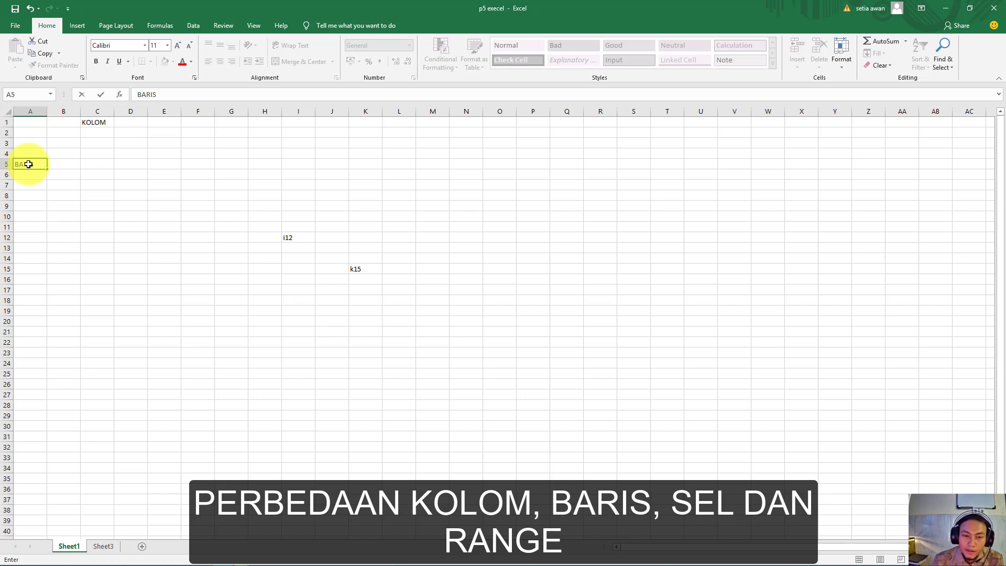
click(97, 166)
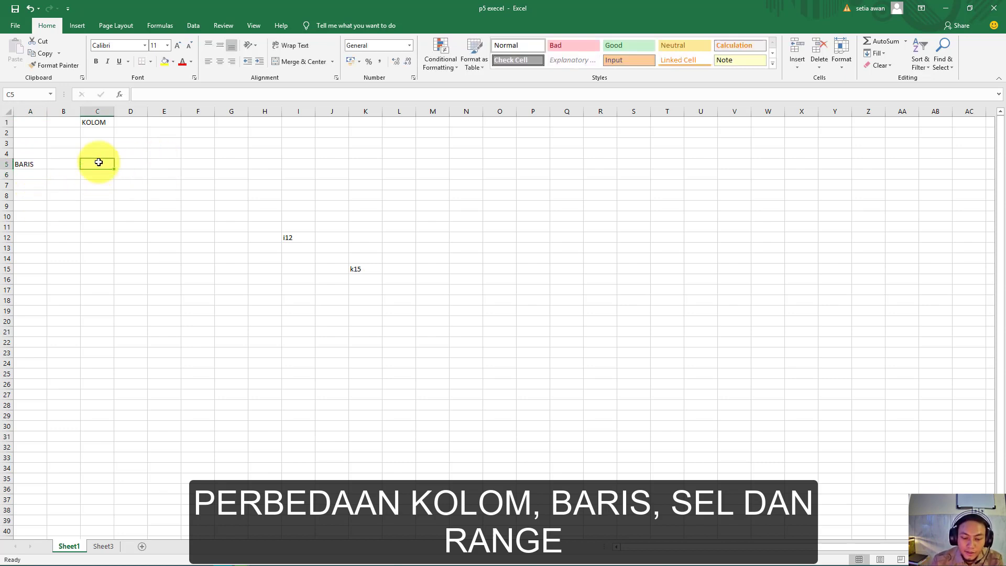
text(SEL)
click(130, 172)
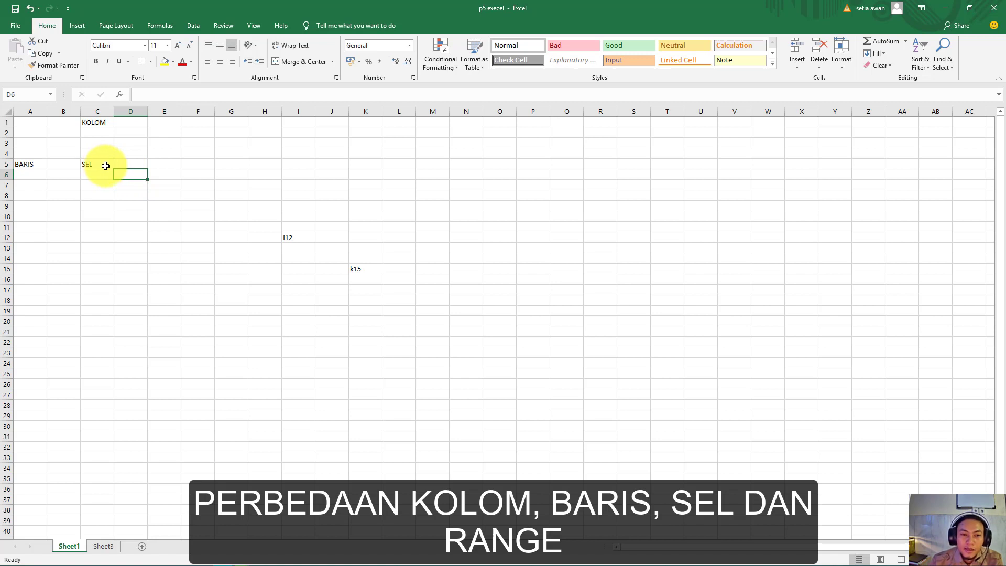
click(106, 165)
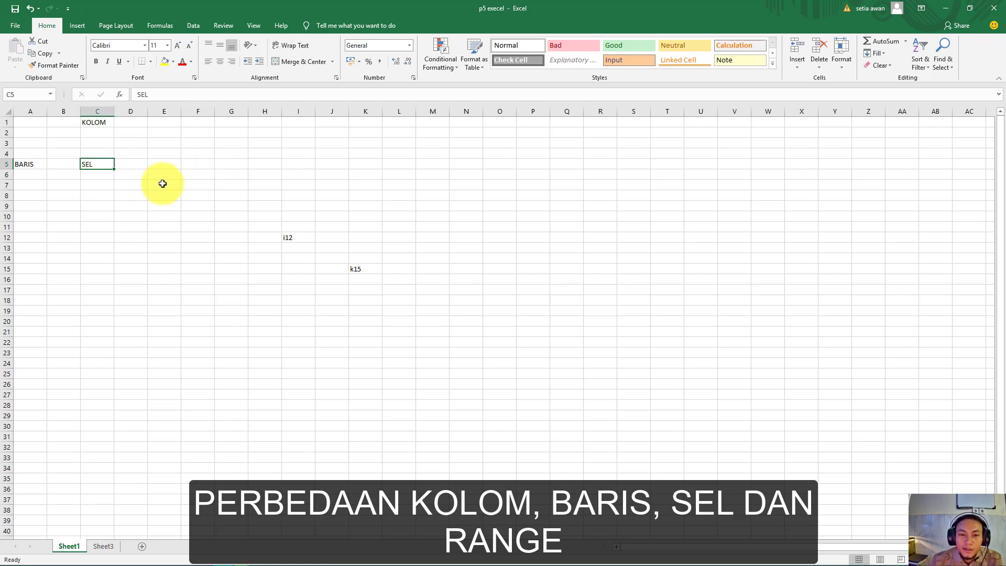
Step: Fill the cell range F5:H5 with yellow
click(163, 183)
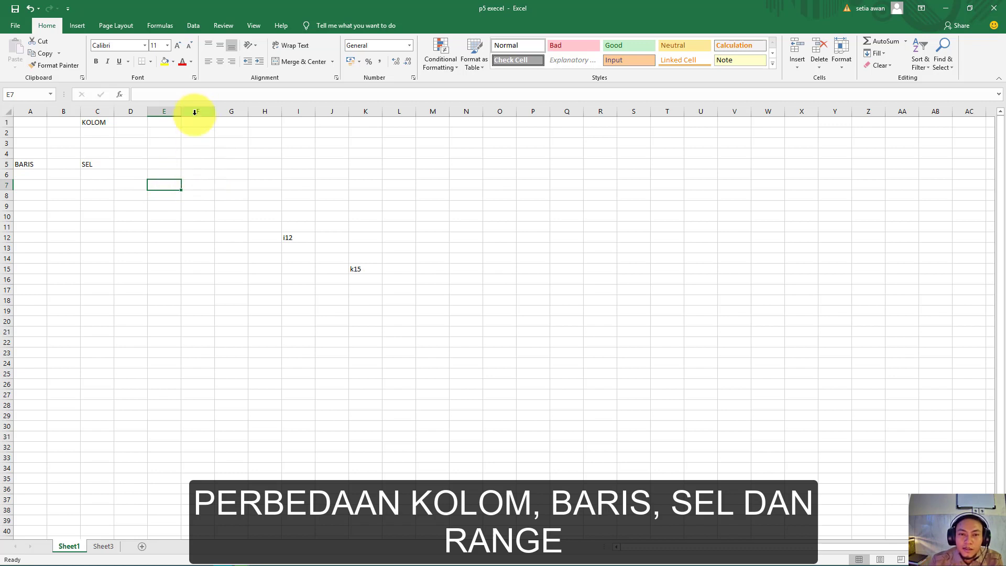
click(193, 165)
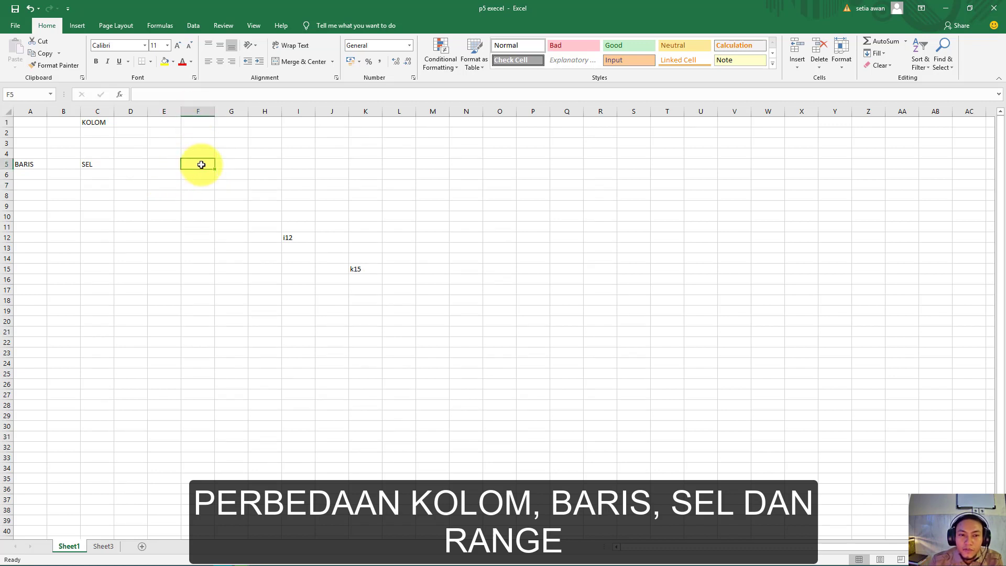
drag(201, 165, 259, 168)
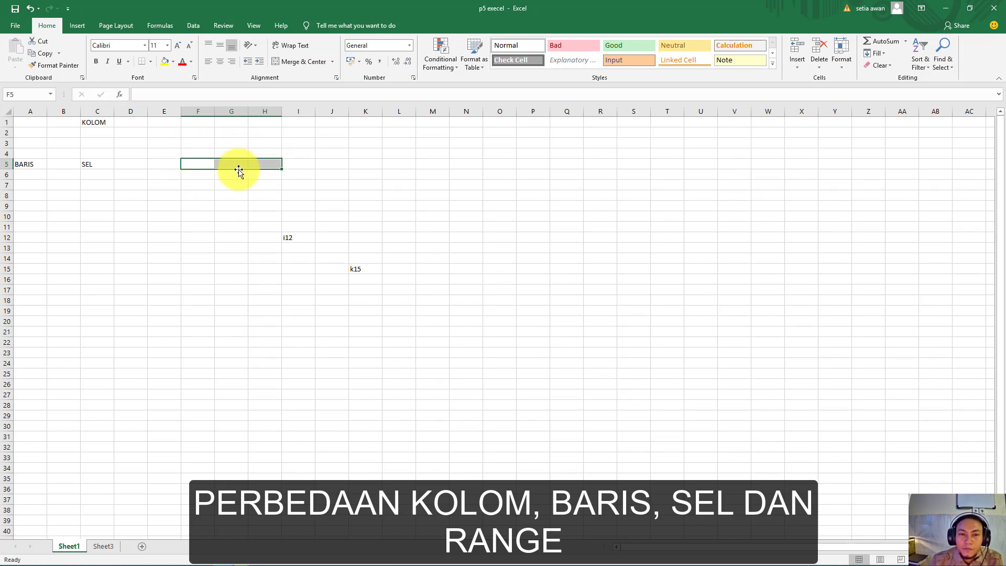
click(166, 62)
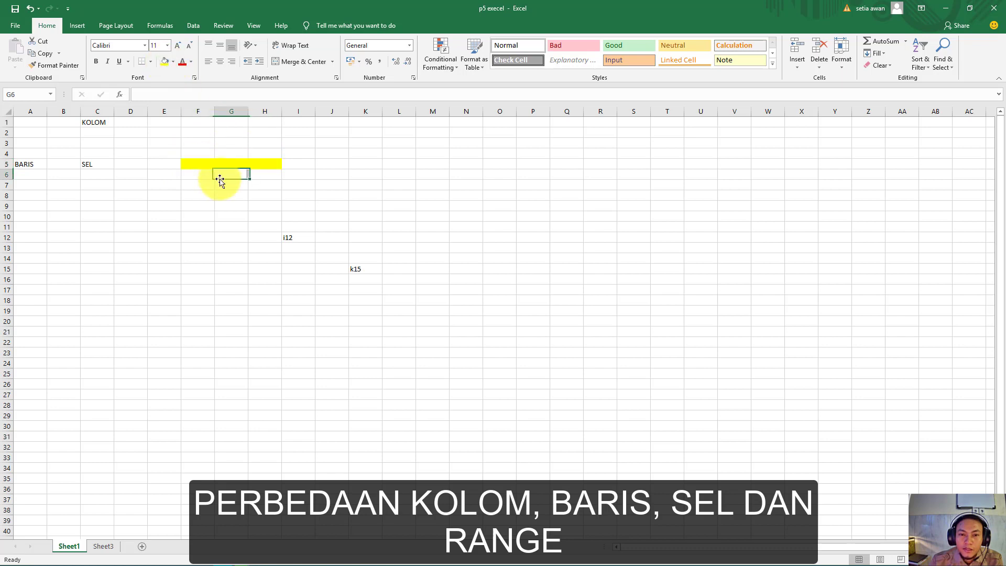
Step: Enter the label RANGE in the first cell of the yellow range F5:H5
click(203, 164)
drag(204, 164, 253, 163)
text(R)
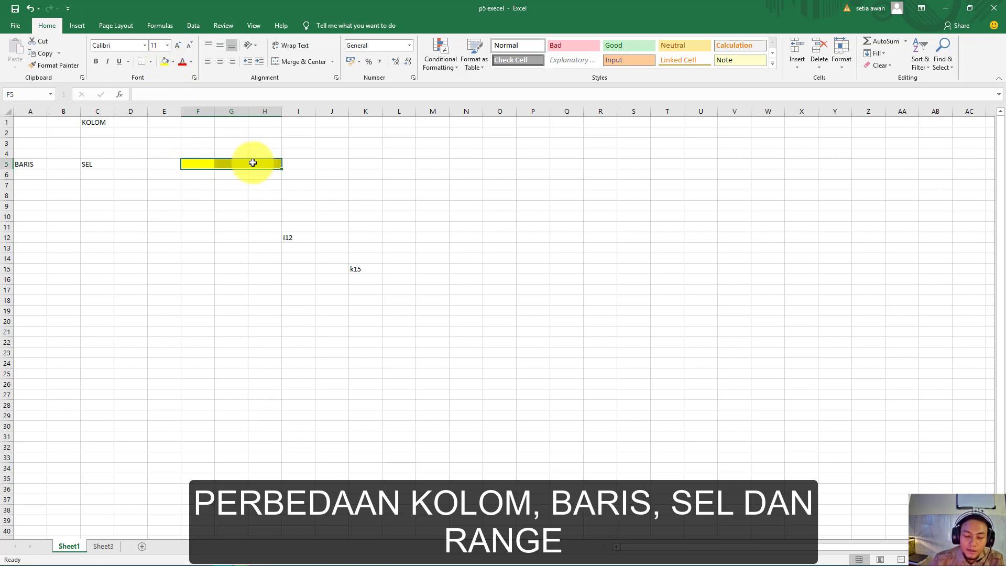
text(ANGE)
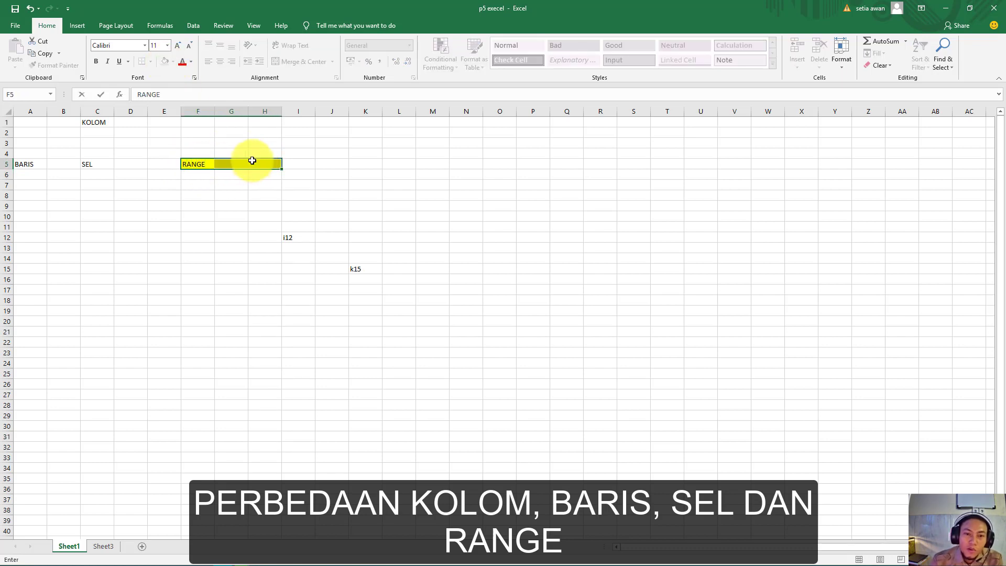
click(233, 186)
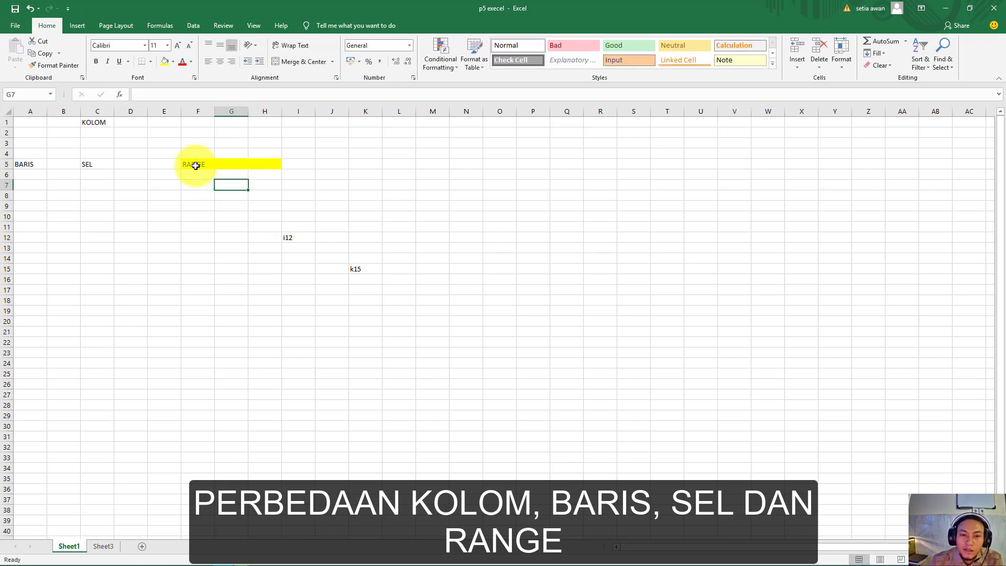
Step: Compare the multi-cell range F5:H5 with the single cells G5 and C5 by selecting each in turn
mouse_move(196, 164)
mouse_down()
mouse_move(250, 162)
mouse_move(213, 162)
mouse_up()
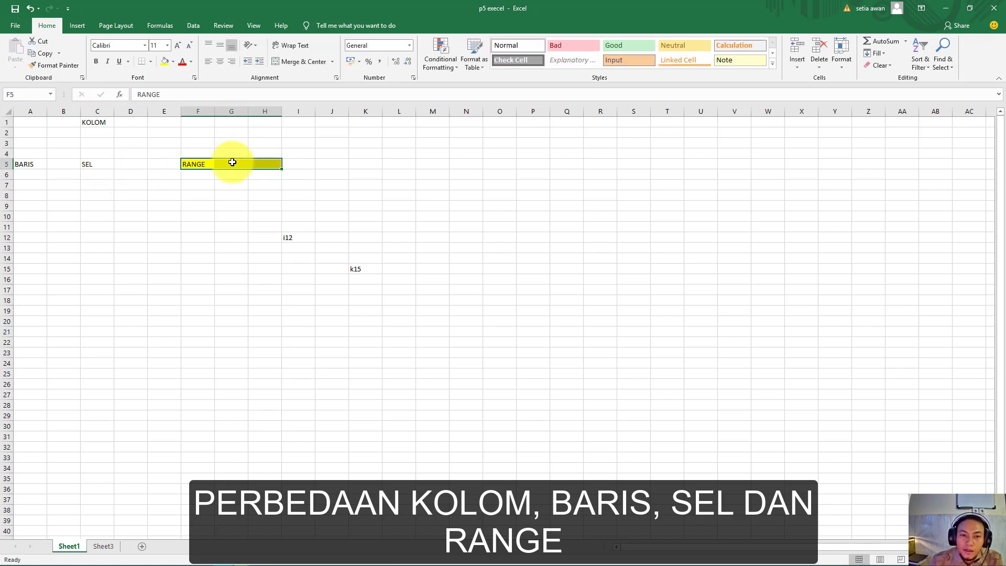
click(233, 163)
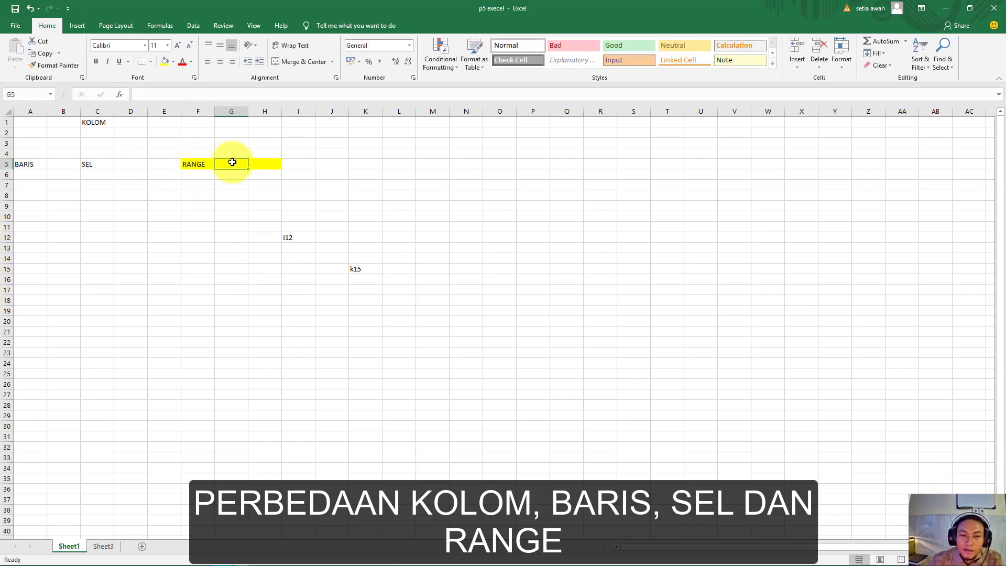
click(102, 164)
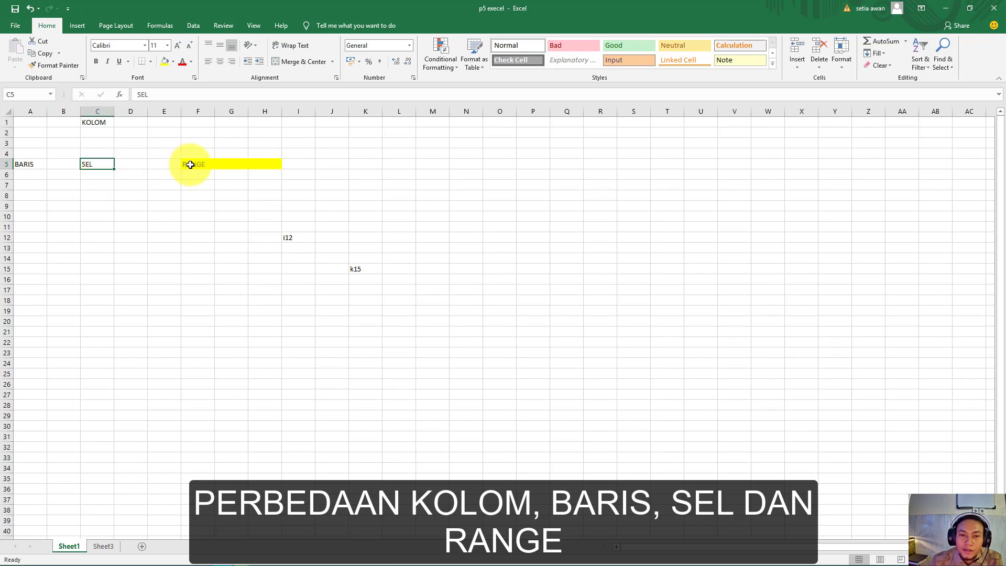
drag(190, 165, 278, 165)
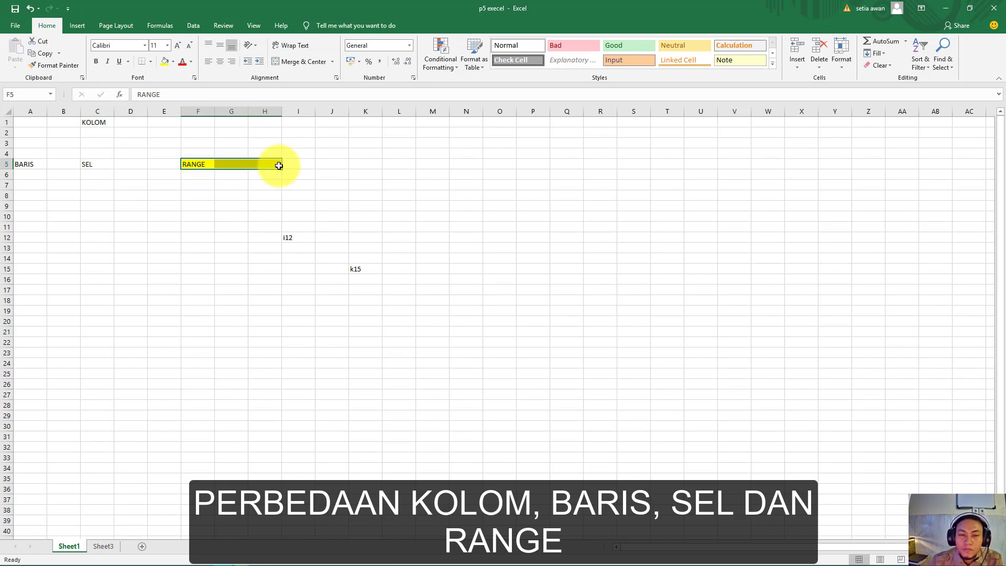
click(242, 184)
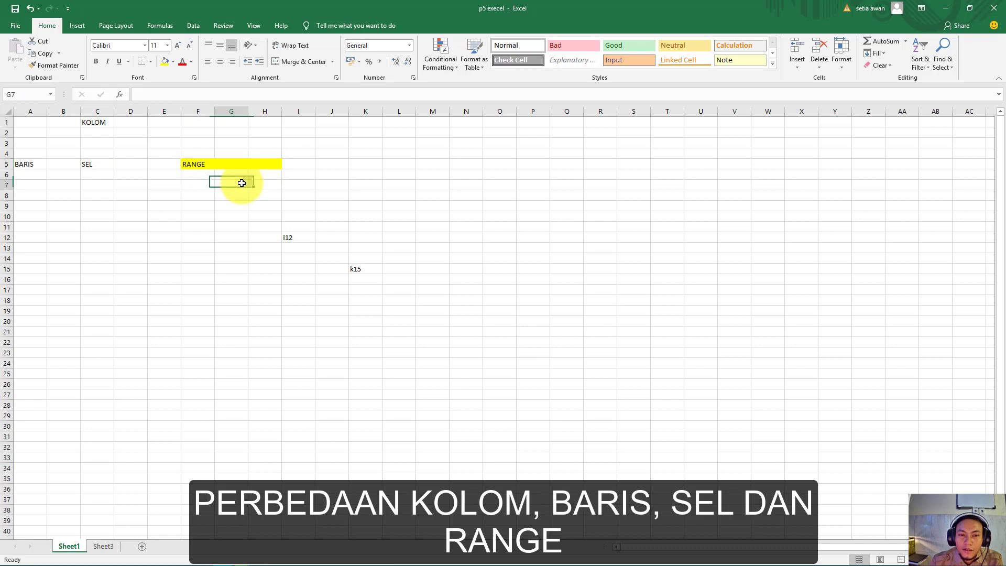
Step: Trace from KOLOM down column C and from BARIS along row 5 to the SEL cell C5 where they meet
click(96, 166)
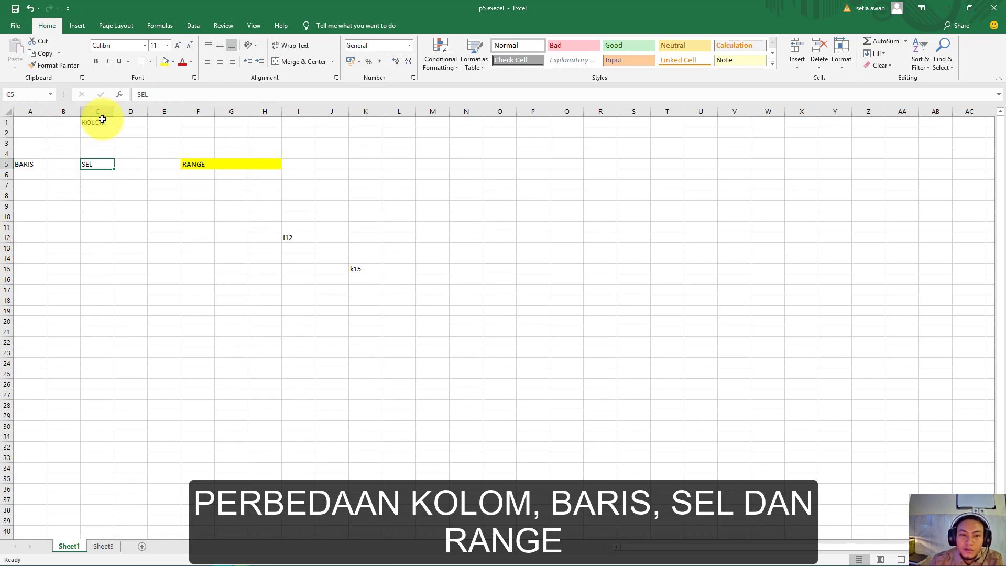
drag(101, 121, 102, 155)
drag(18, 162, 94, 162)
click(95, 163)
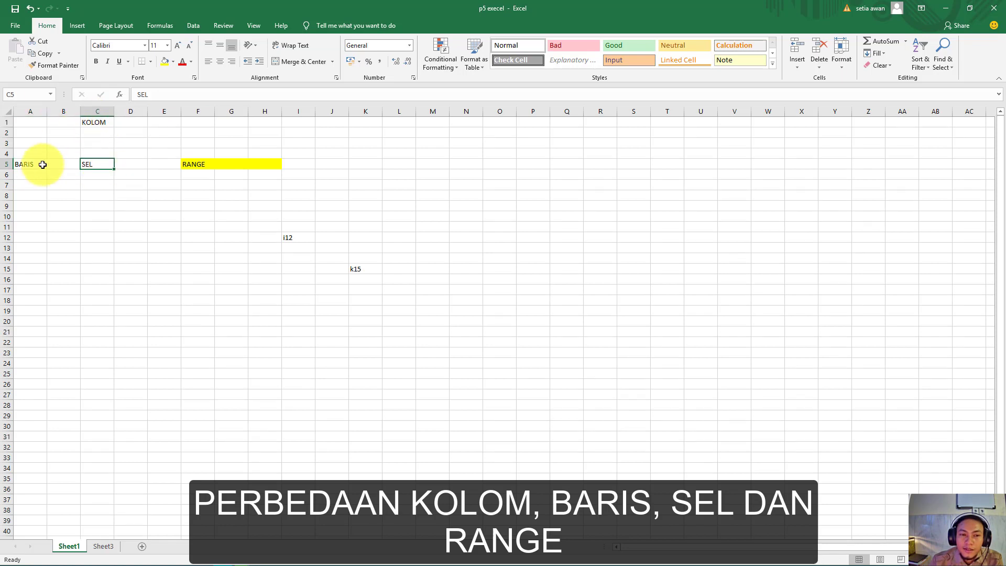
Step: Select the entire rows 5, 7 and 8 one after another
click(5, 166)
click(4, 185)
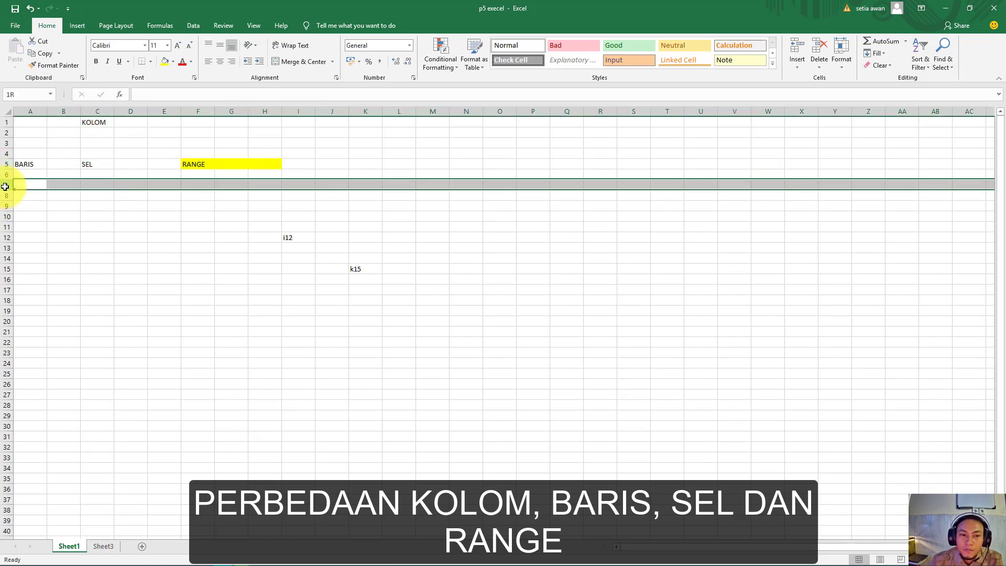
click(6, 196)
Step: Select the entire columns A to E one by one, return to column C, and select the whole of row 5
click(31, 111)
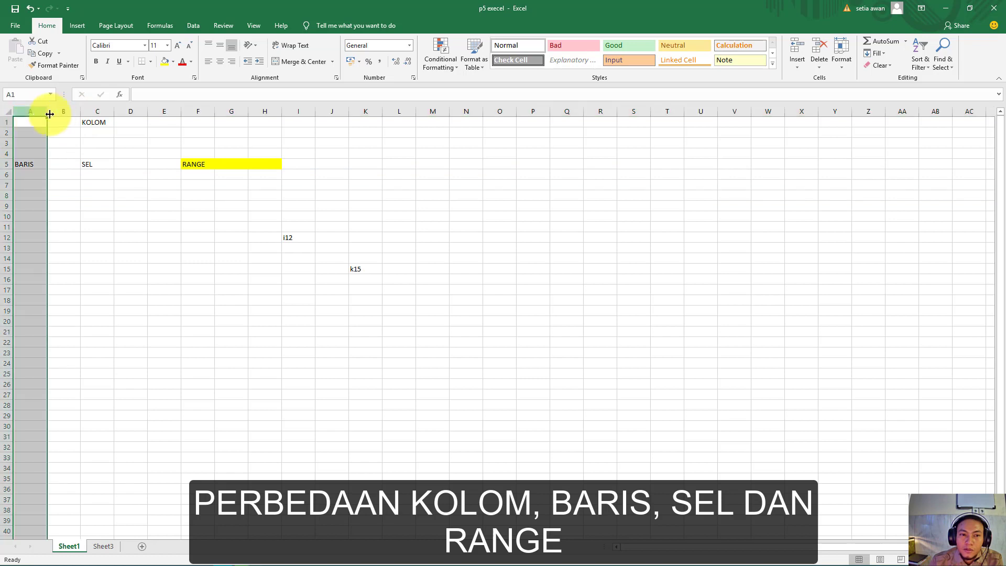
click(68, 111)
click(97, 111)
click(129, 111)
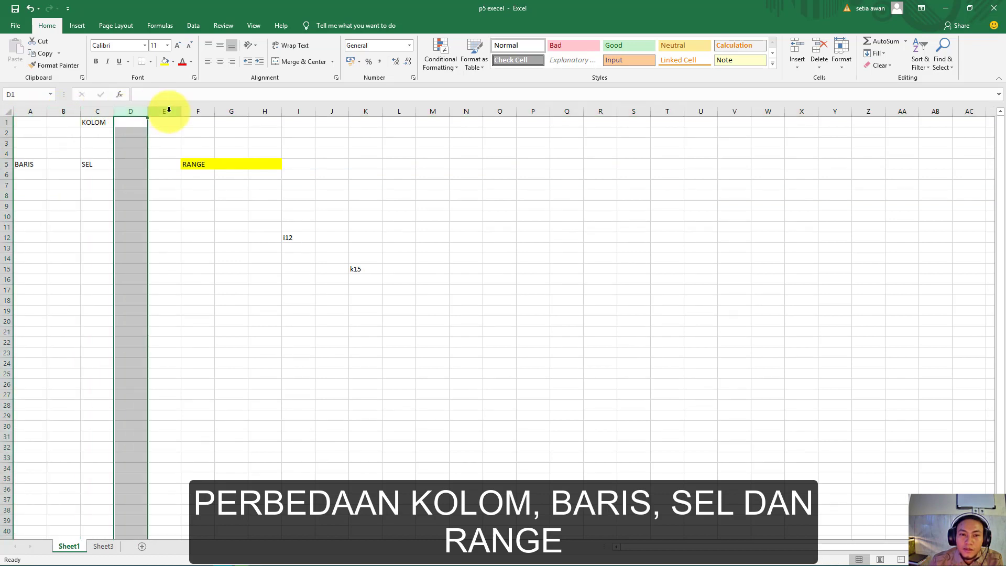
click(164, 111)
click(129, 111)
click(98, 111)
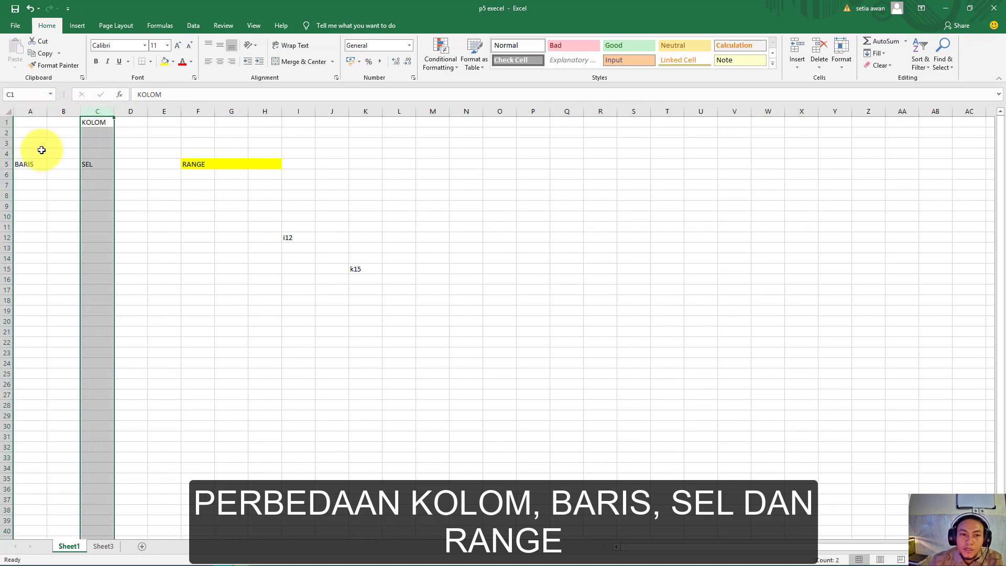
click(8, 164)
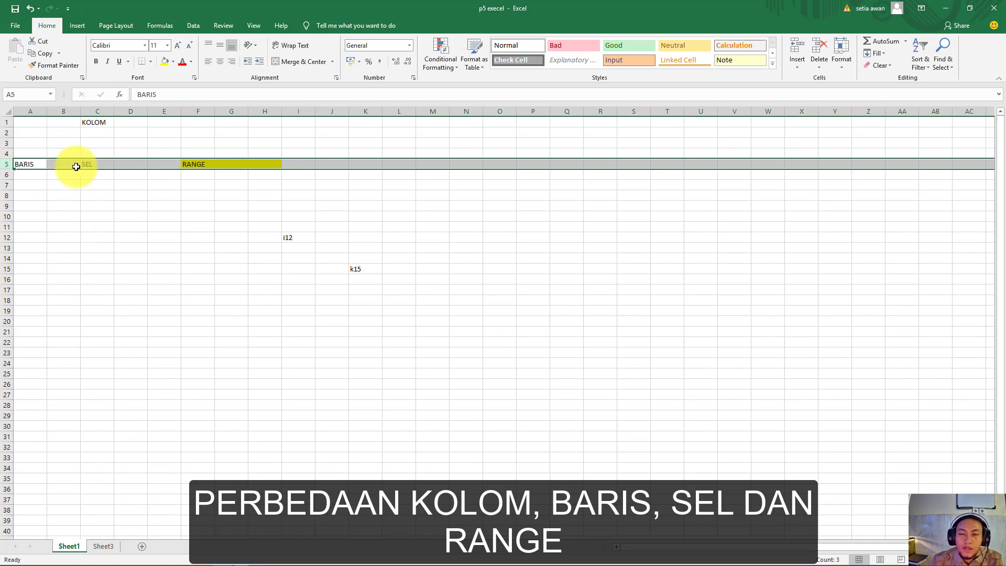
Step: Delete all the example labels by clearing the contents of the range A1:K17
click(265, 226)
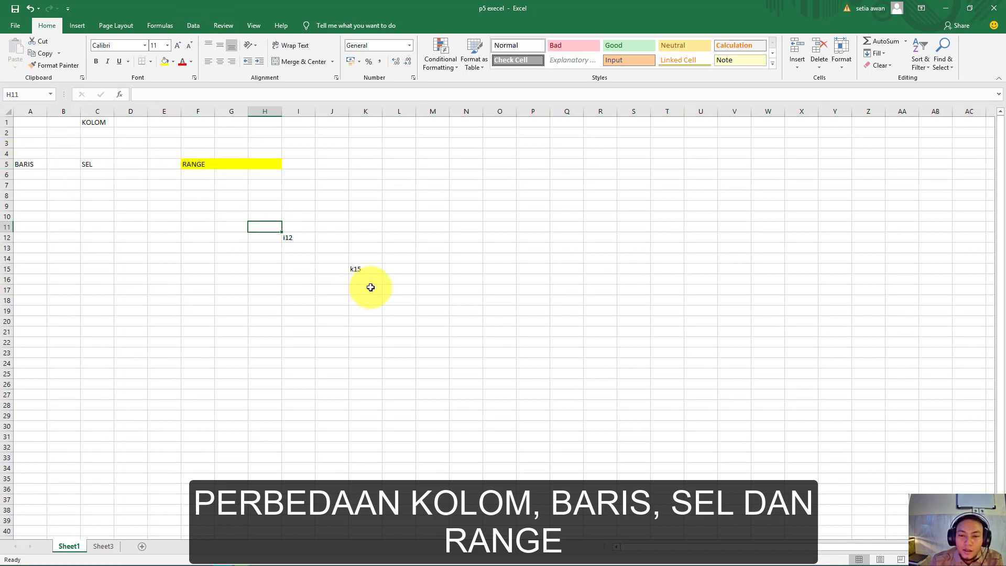
drag(370, 288, 2, 120)
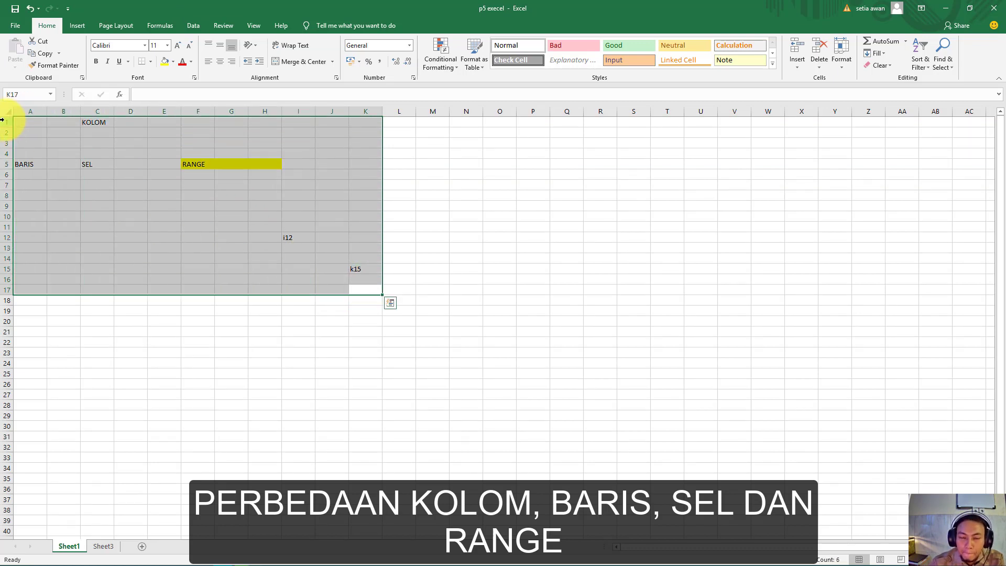
key(Delete)
click(324, 246)
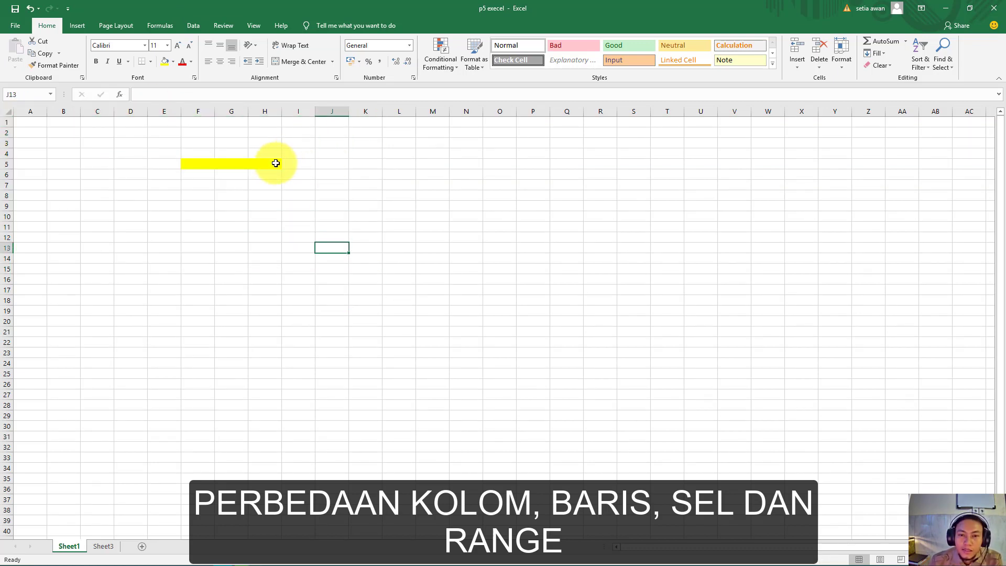
Step: Remove the yellow fill from the range F5:H5 and deselect it
drag(275, 163, 198, 162)
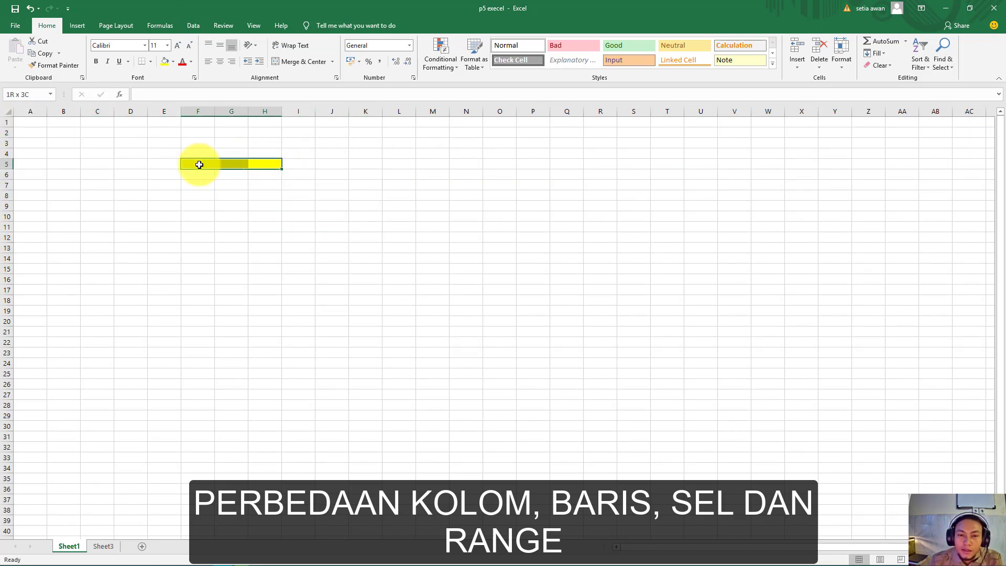
click(173, 61)
click(174, 172)
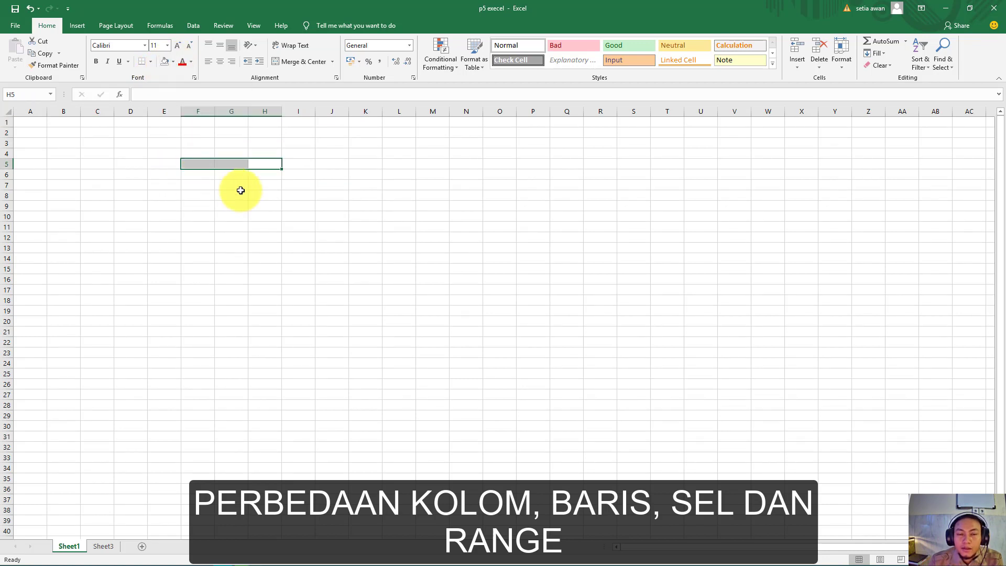
click(240, 192)
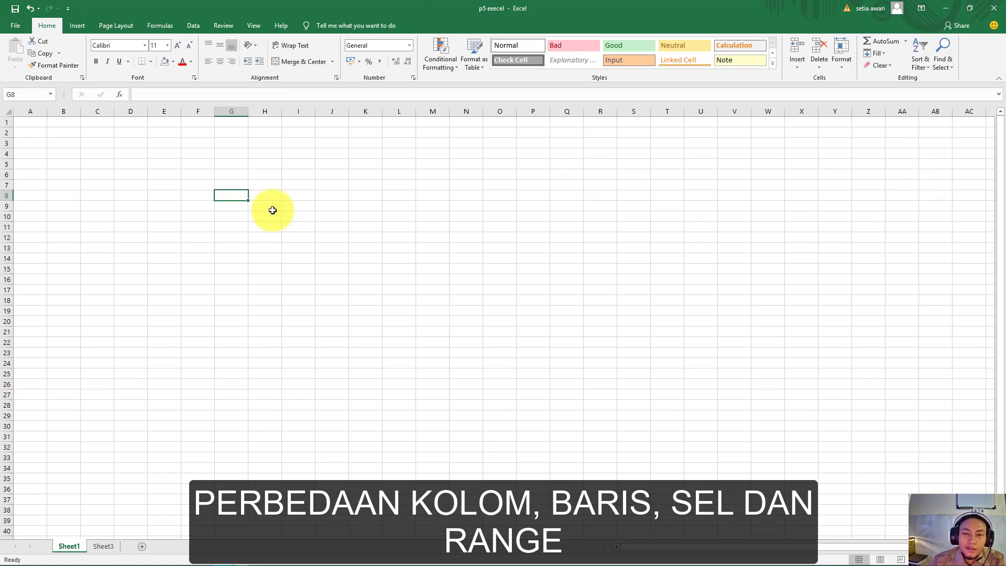
Step: Open Sheet3 with the LATIHAN 1 crossword exercise and select an empty cell beside the puzzle
click(102, 546)
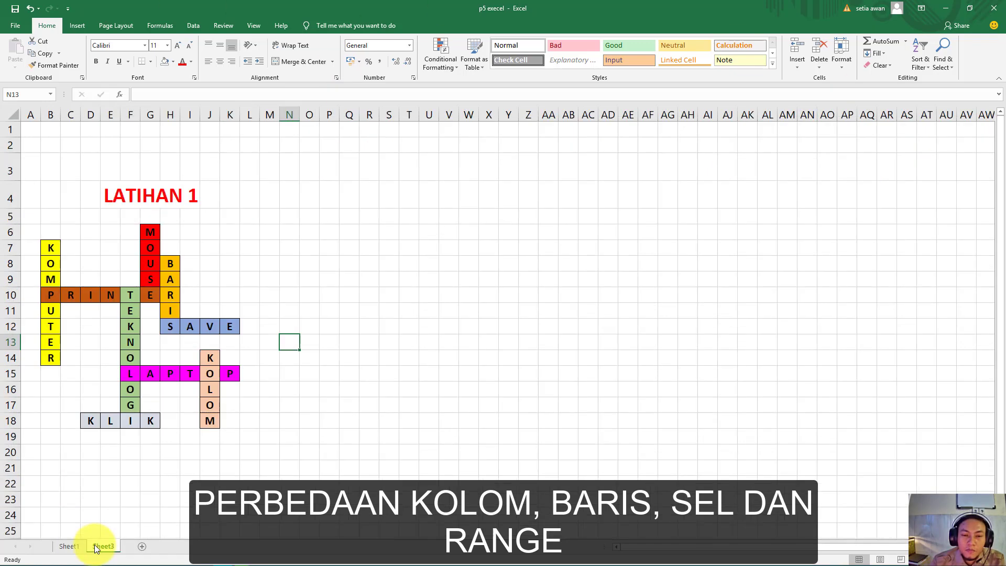
click(314, 292)
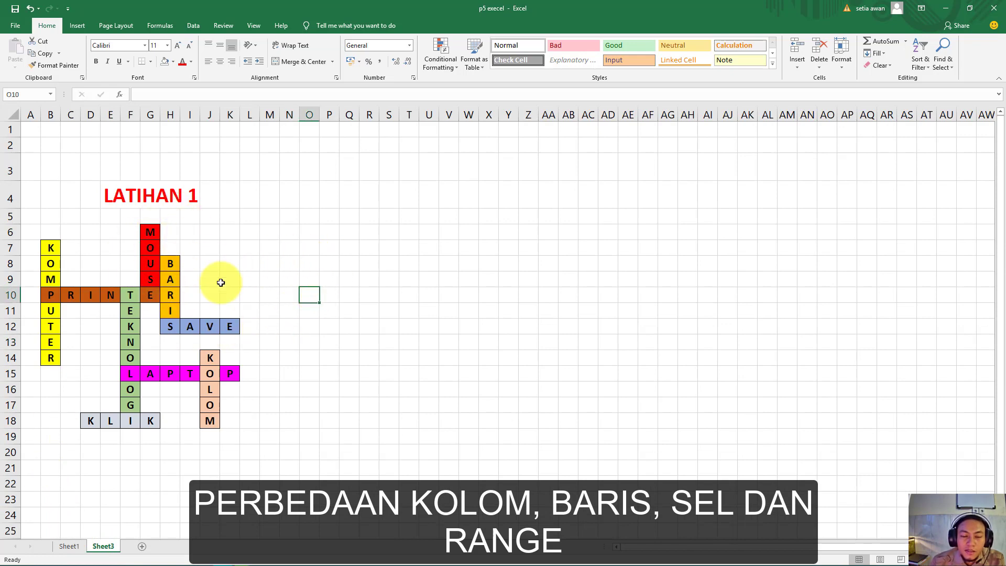
click(370, 281)
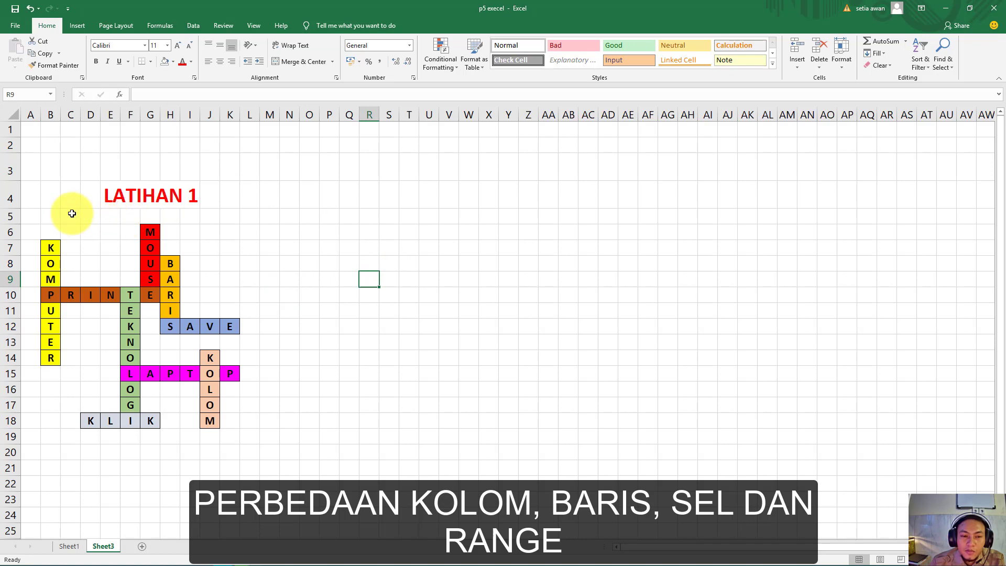
Step: Examine the red word MOUSE by selecting its cells G6 to G10 one at a time, and return to G6
click(106, 246)
click(151, 232)
click(151, 248)
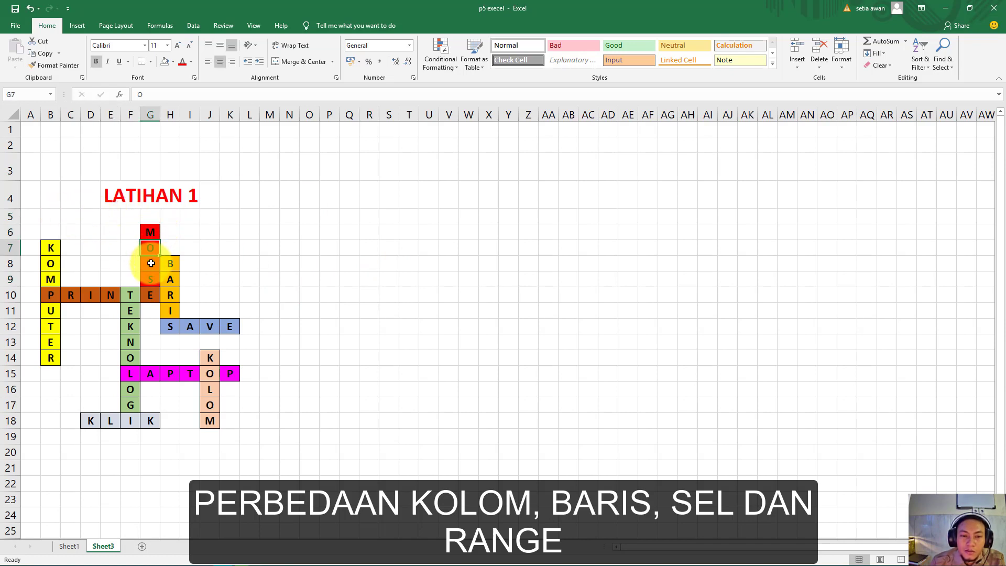
click(151, 265)
click(151, 279)
click(151, 295)
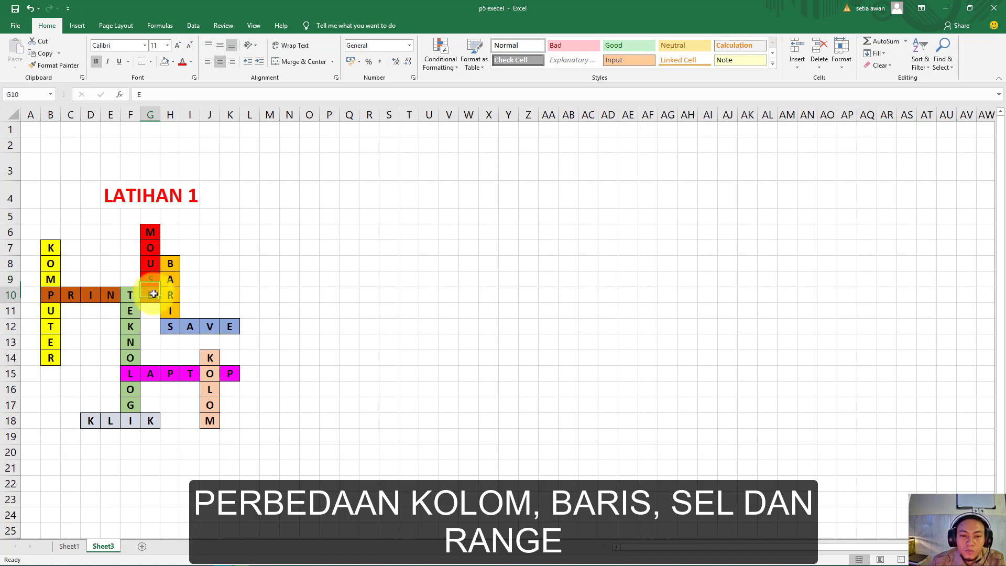
click(152, 236)
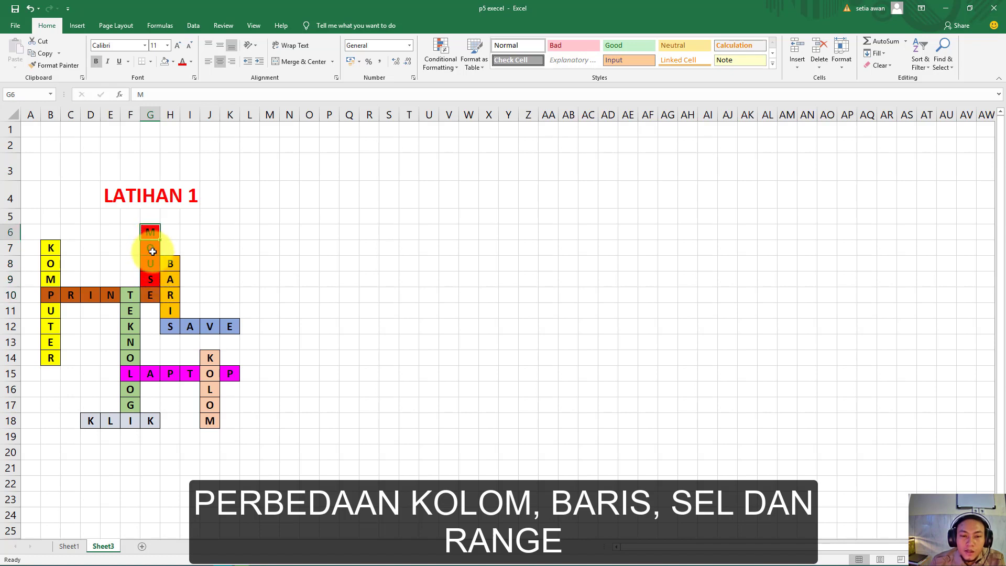
Step: Examine the rest of the red word MOUSE by selecting cells G7 to G10 one at a time
click(155, 253)
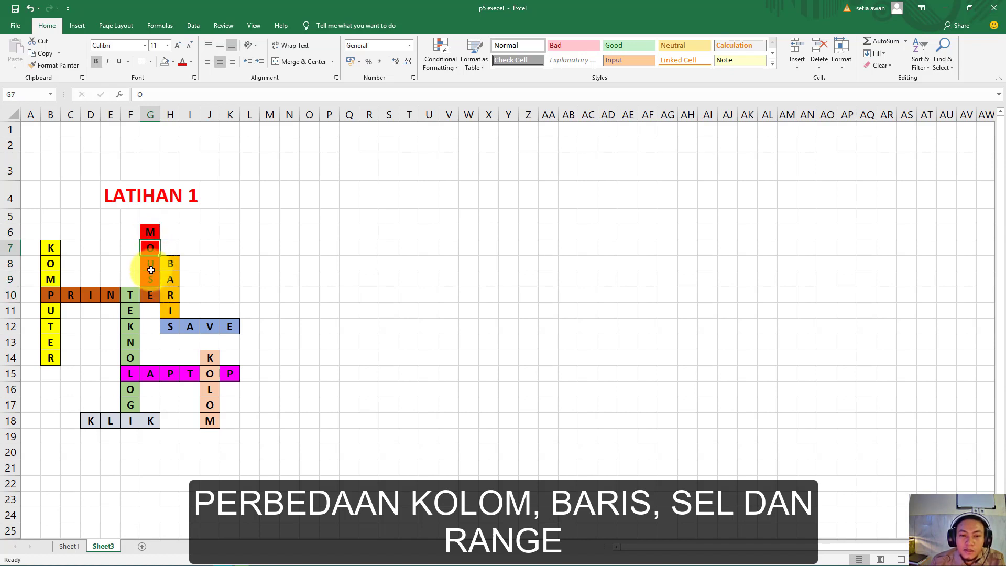
click(153, 264)
click(155, 282)
click(152, 296)
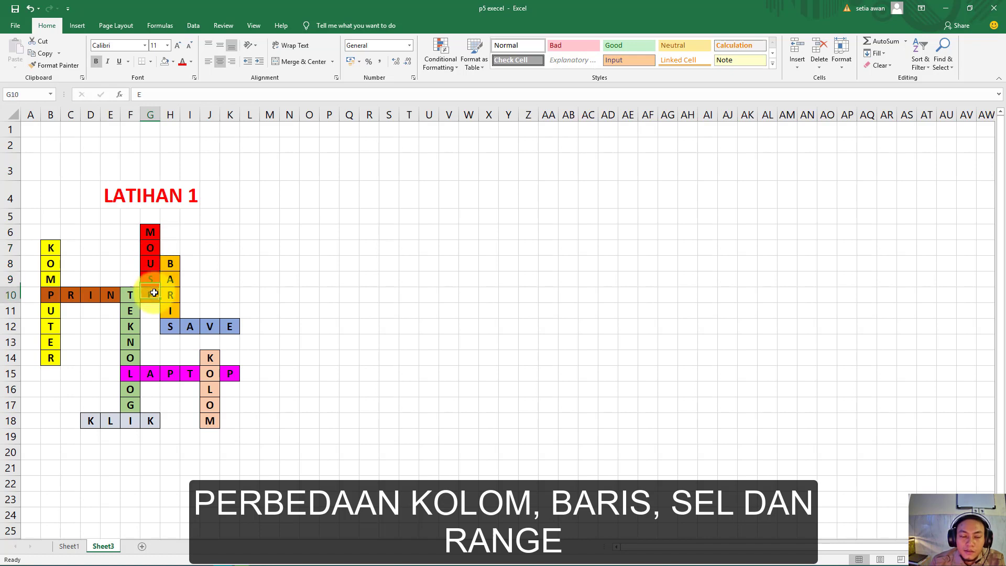
Step: Examine the first letters of the yellow word KOMPUTER in cells B7 to B9, and finish on empty cell L10
click(53, 251)
click(52, 263)
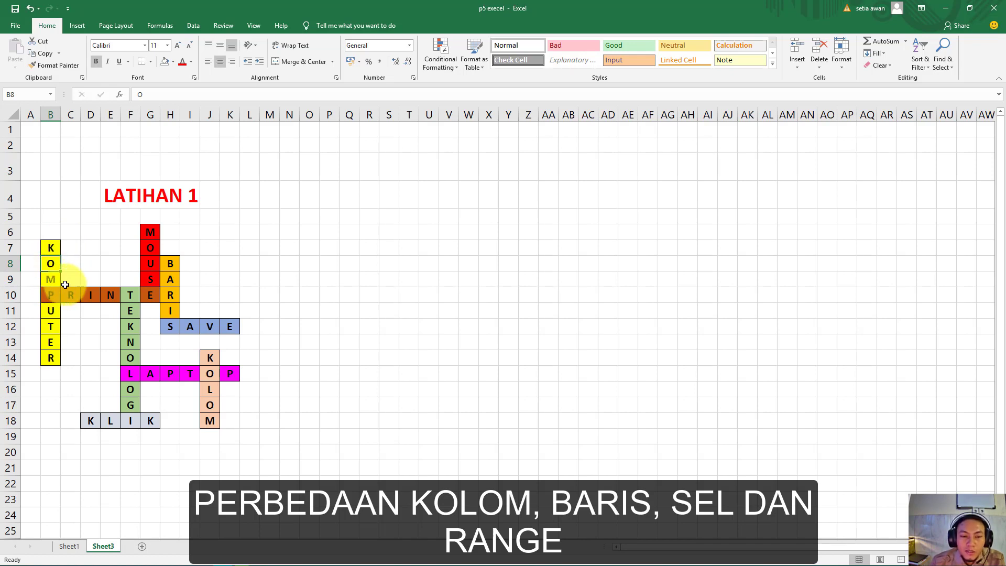
click(55, 284)
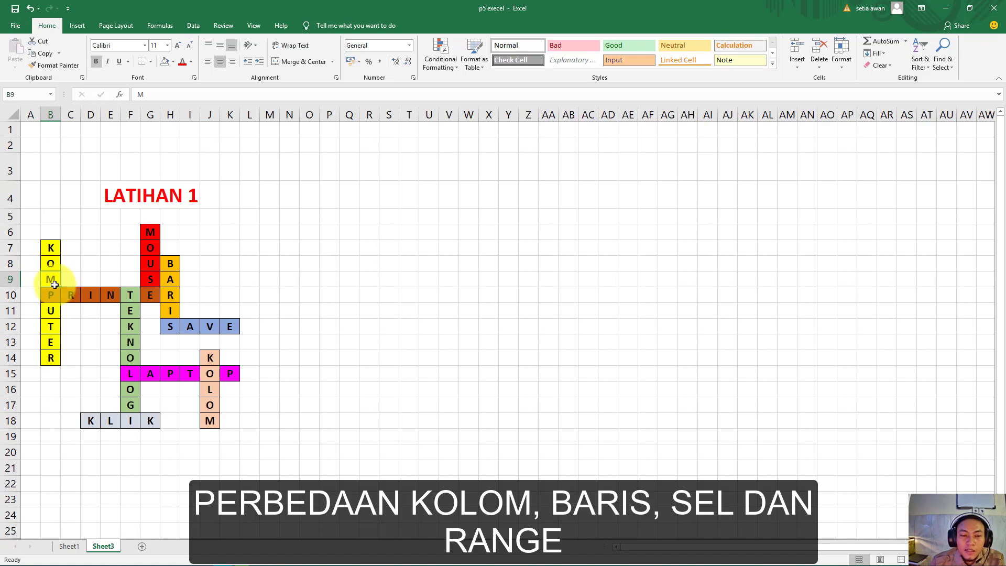
click(52, 249)
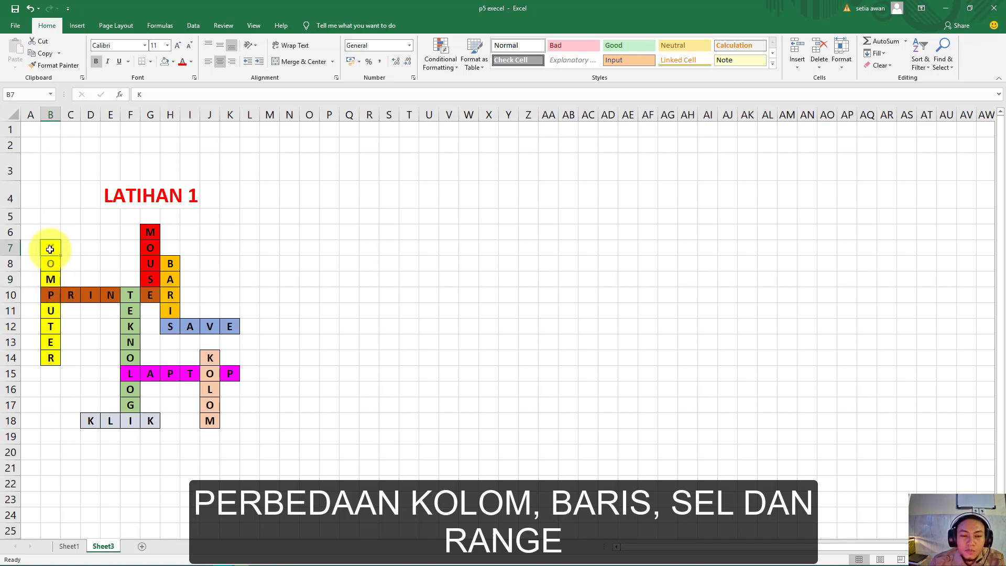
click(50, 265)
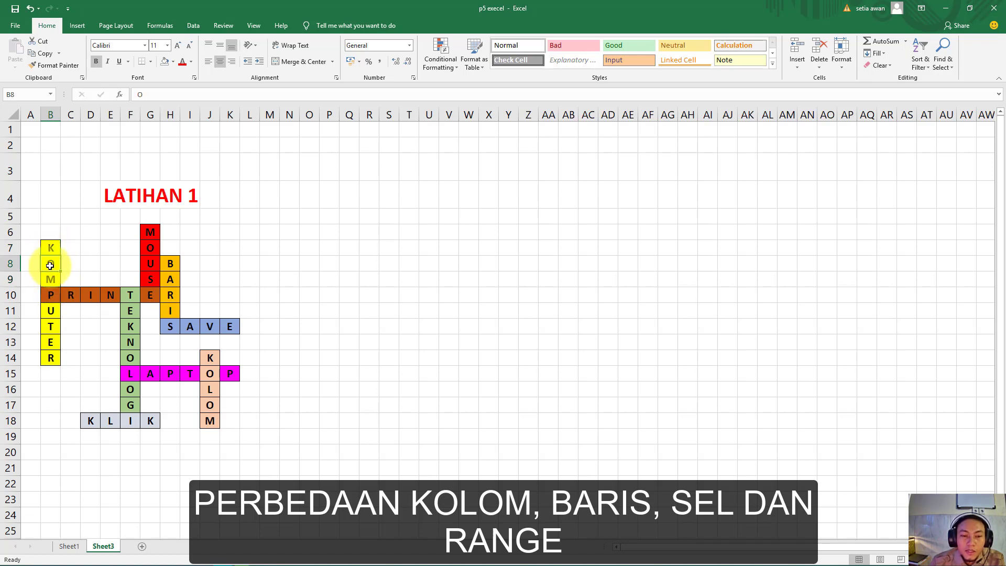
click(50, 251)
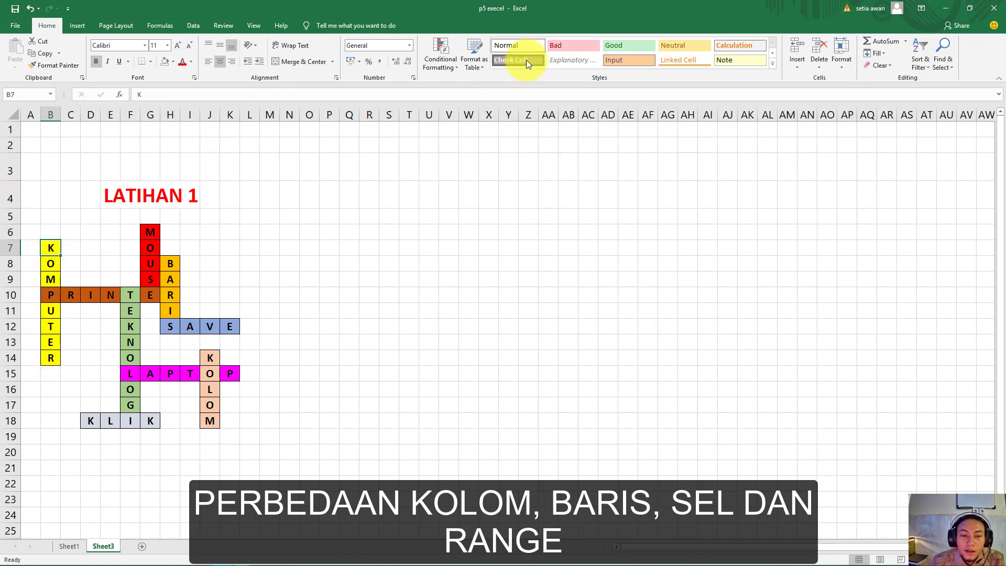
click(253, 289)
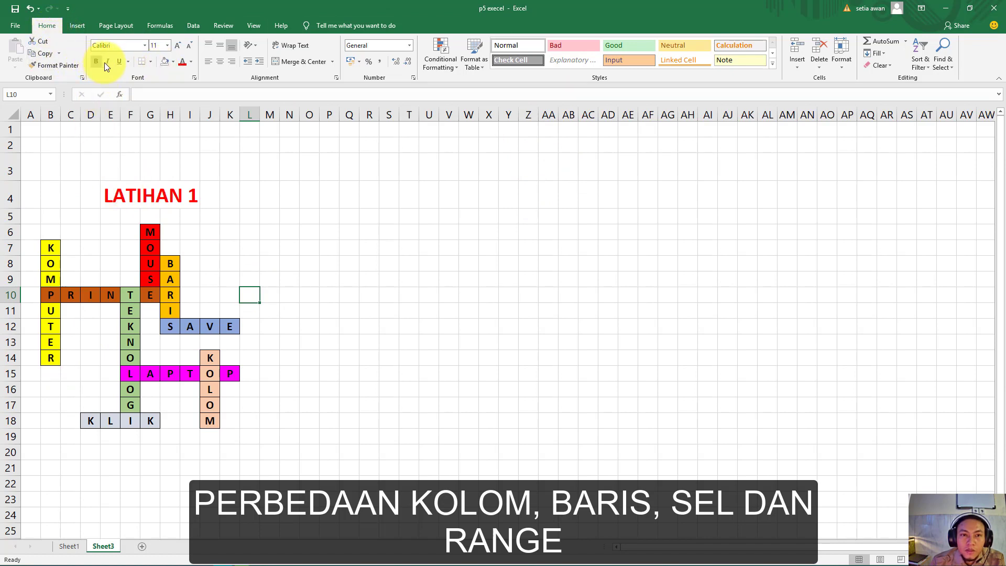
Step: Review the available cell border options without applying any, including with B6 and the PRINTER range B10:H10 selected
click(151, 61)
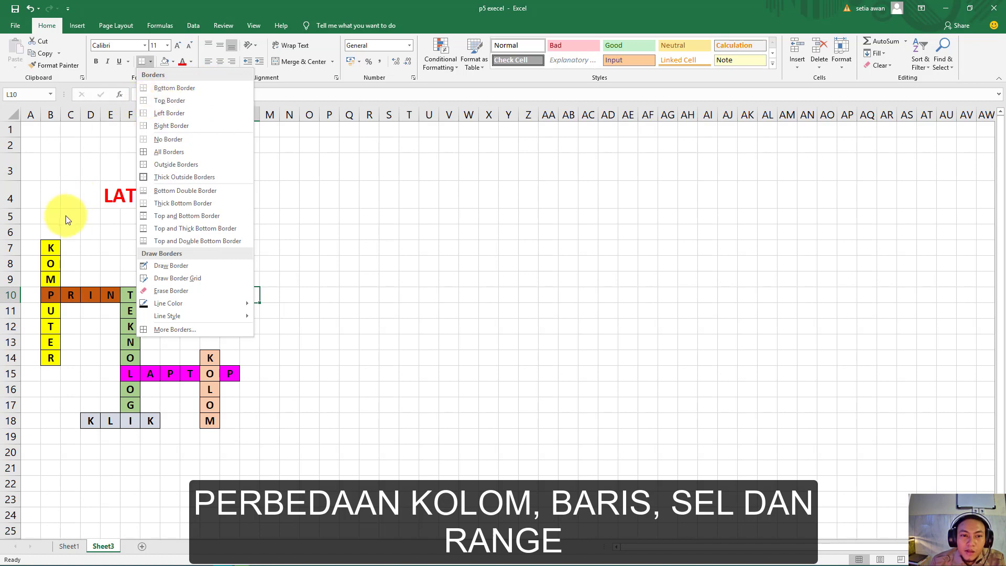
click(48, 236)
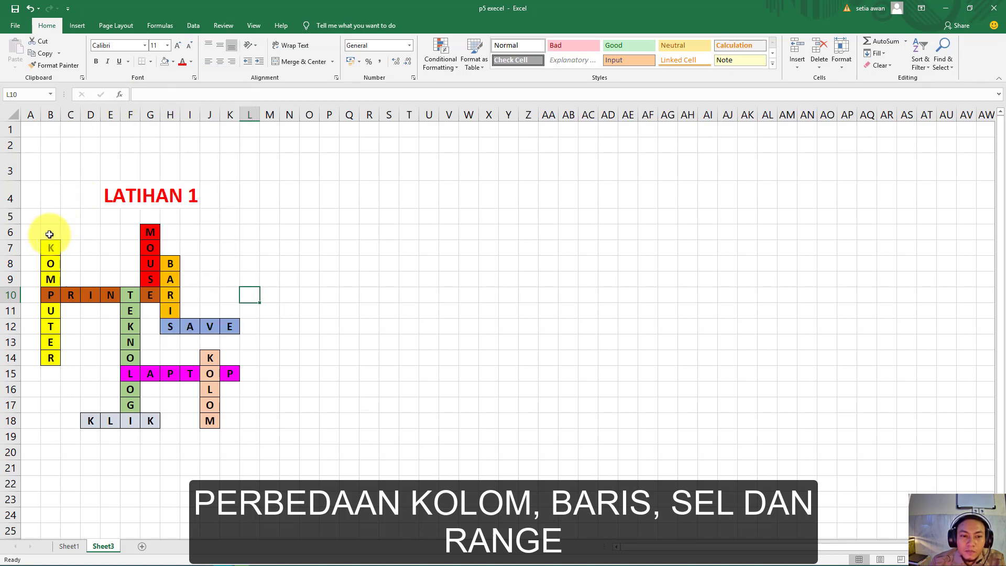
click(151, 62)
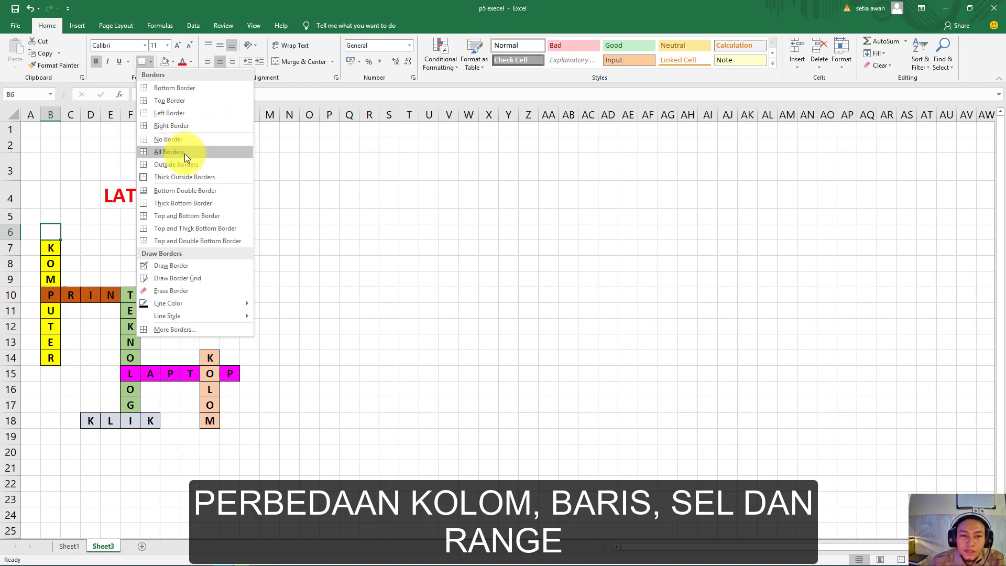
click(85, 269)
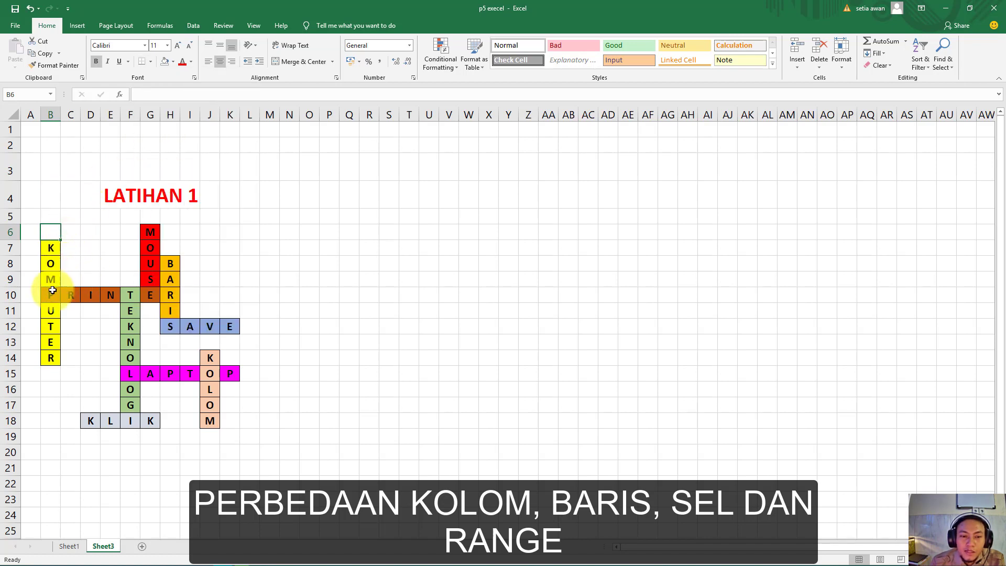
drag(51, 292, 168, 292)
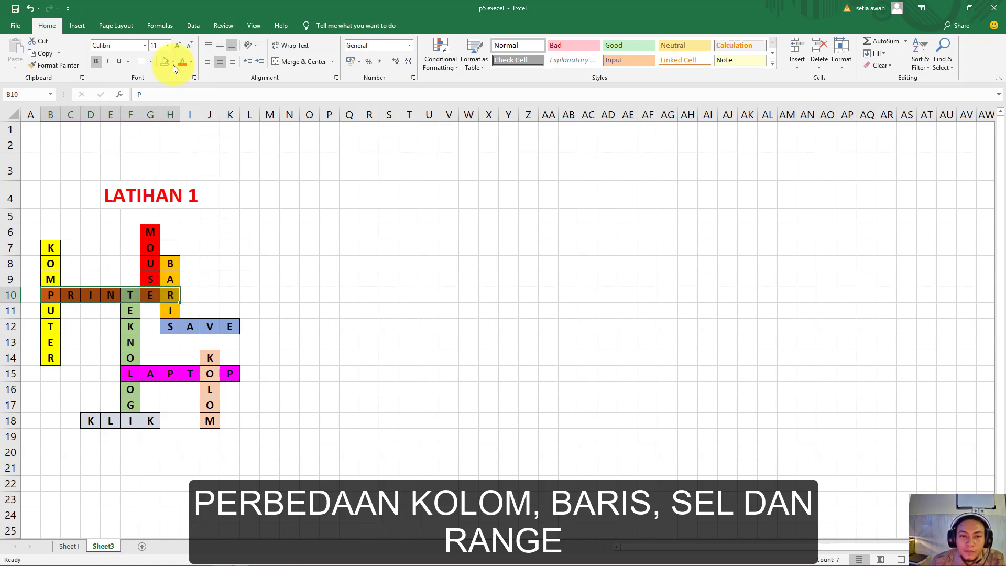
click(152, 64)
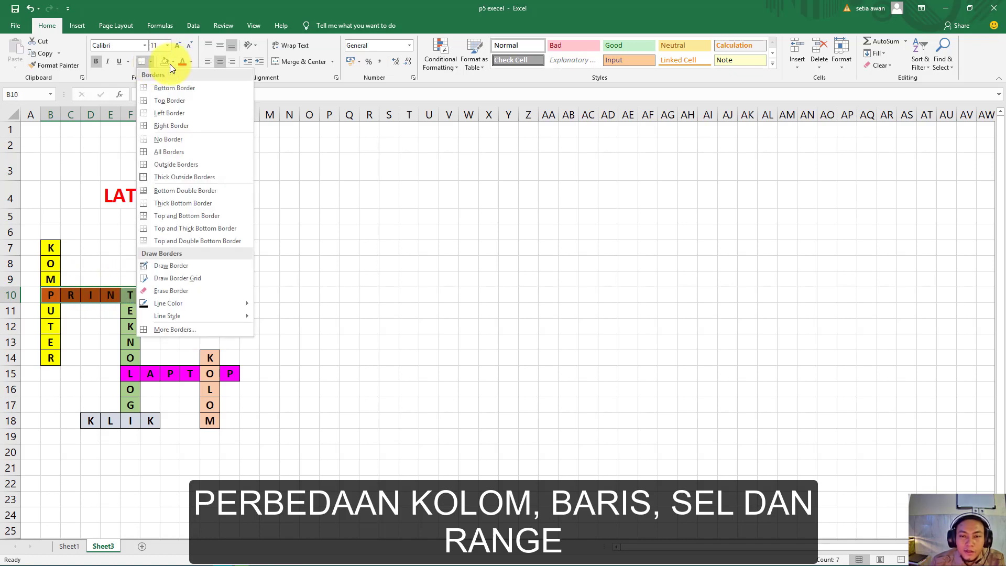
click(307, 182)
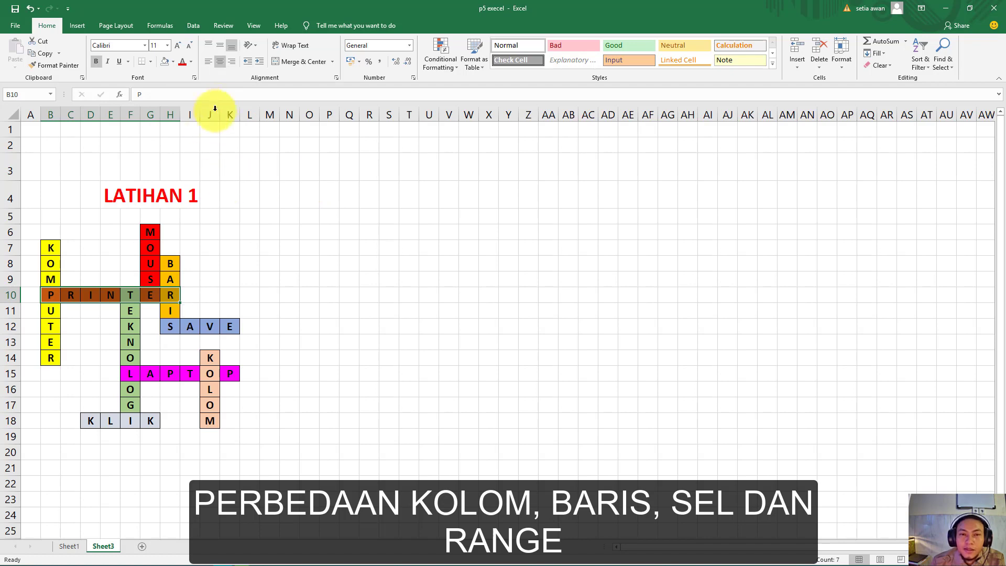
Step: Add a bottom border to cell Q5 and check the line by selecting other cells
click(350, 212)
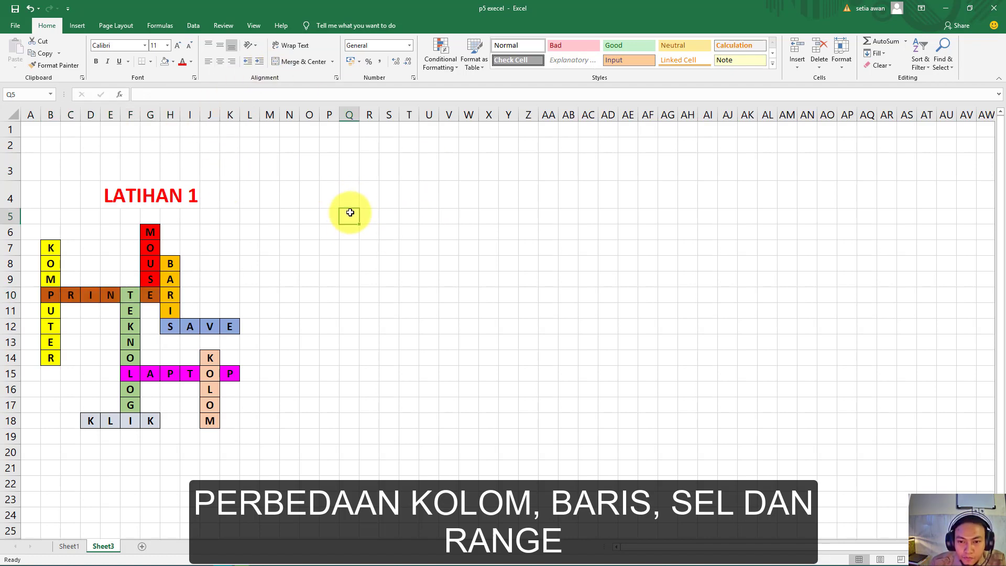
click(150, 61)
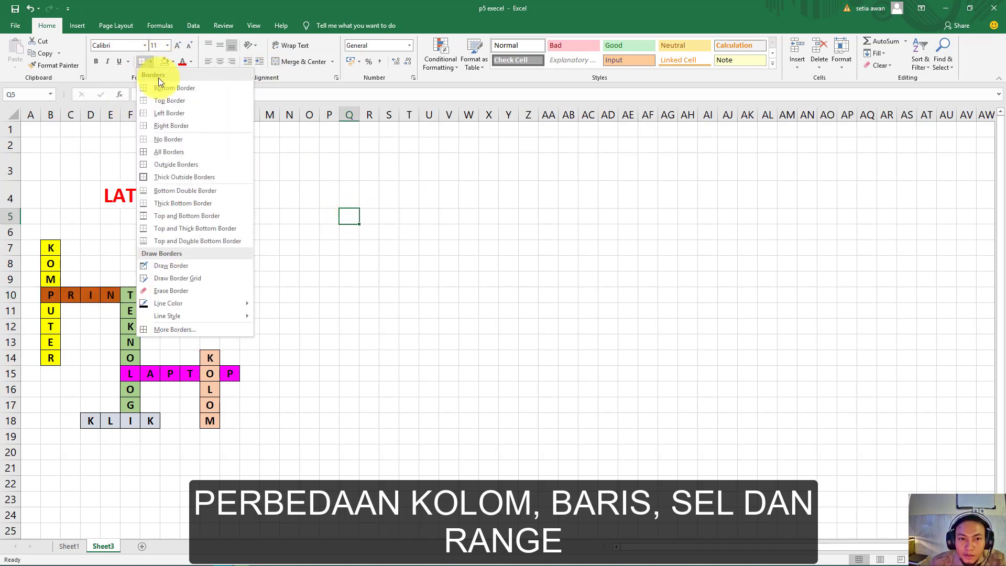
click(186, 89)
click(429, 215)
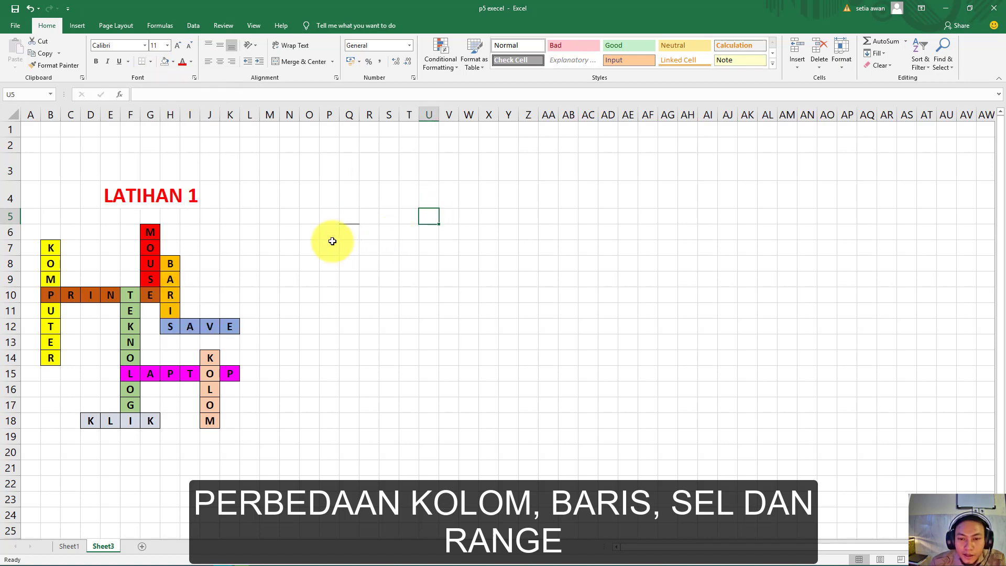
click(351, 217)
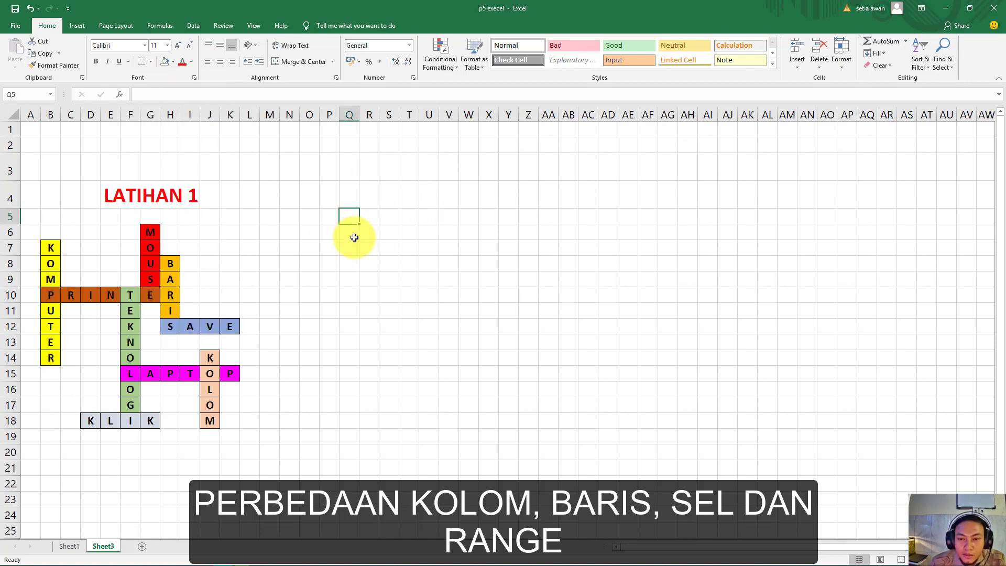
click(353, 233)
click(348, 218)
click(149, 63)
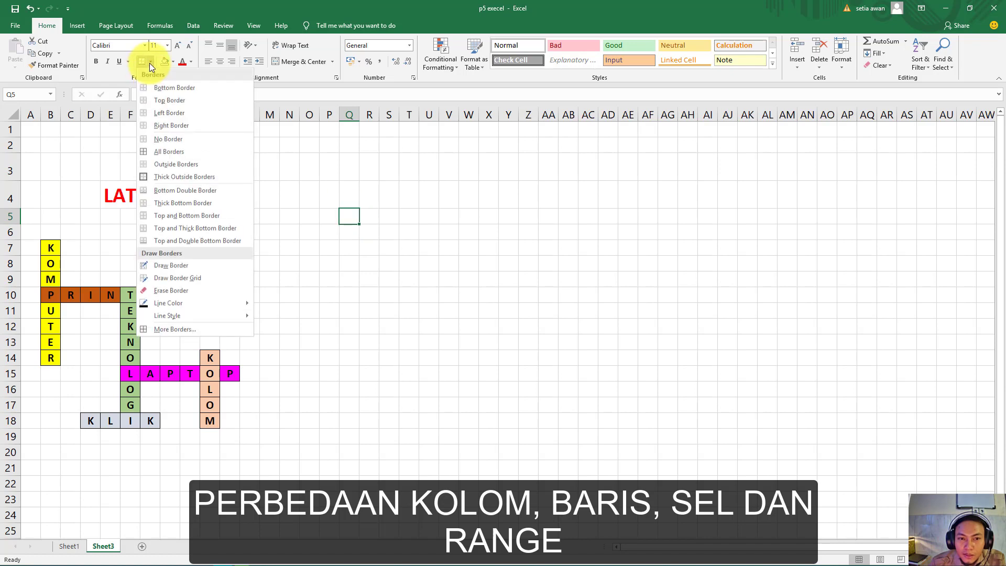
click(345, 253)
Step: Add a top border to cell Q7 and deselect it
click(344, 253)
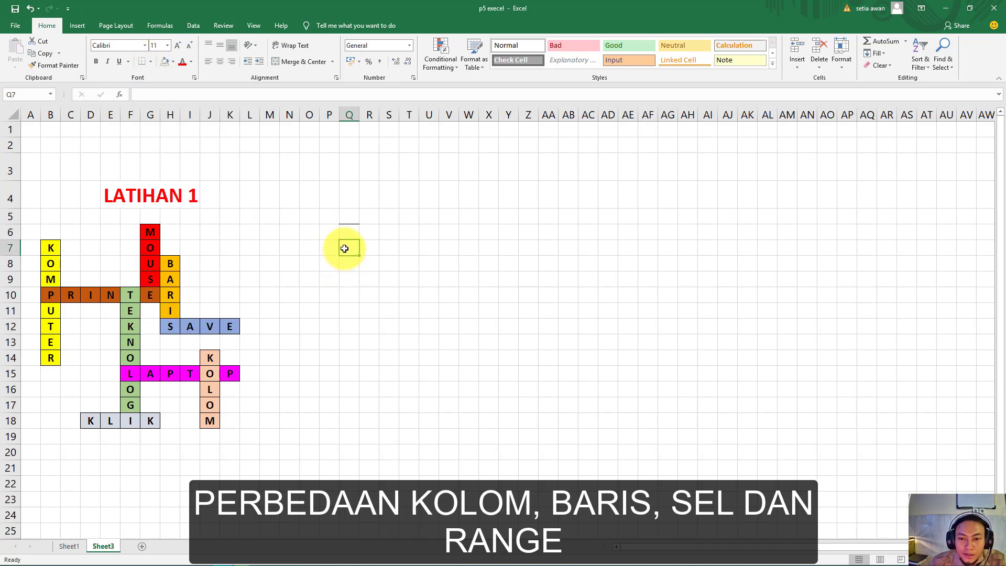
click(150, 61)
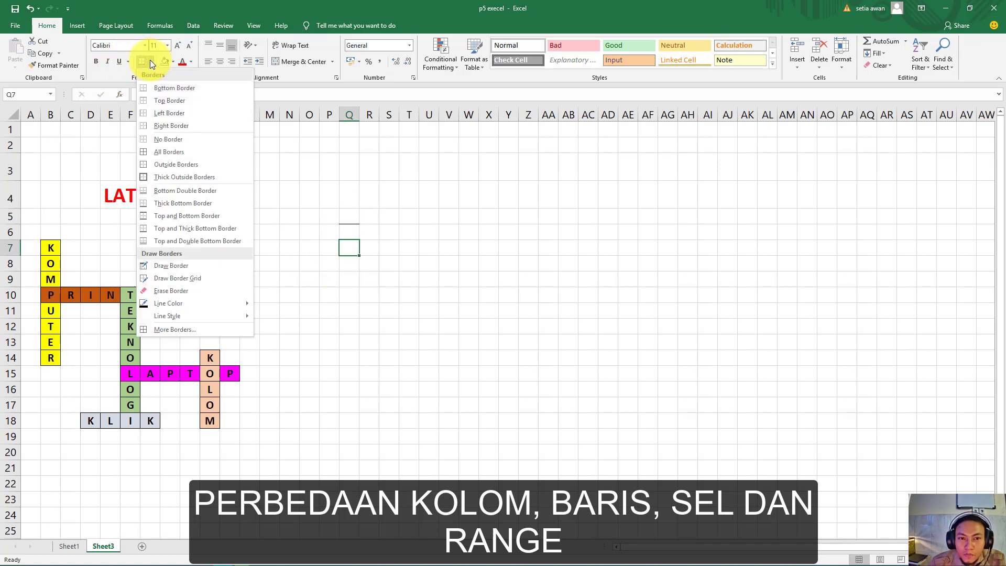
click(180, 100)
click(367, 244)
Step: Add a left border to cell Q7 and select the neighbouring cell R7 to check it
click(348, 248)
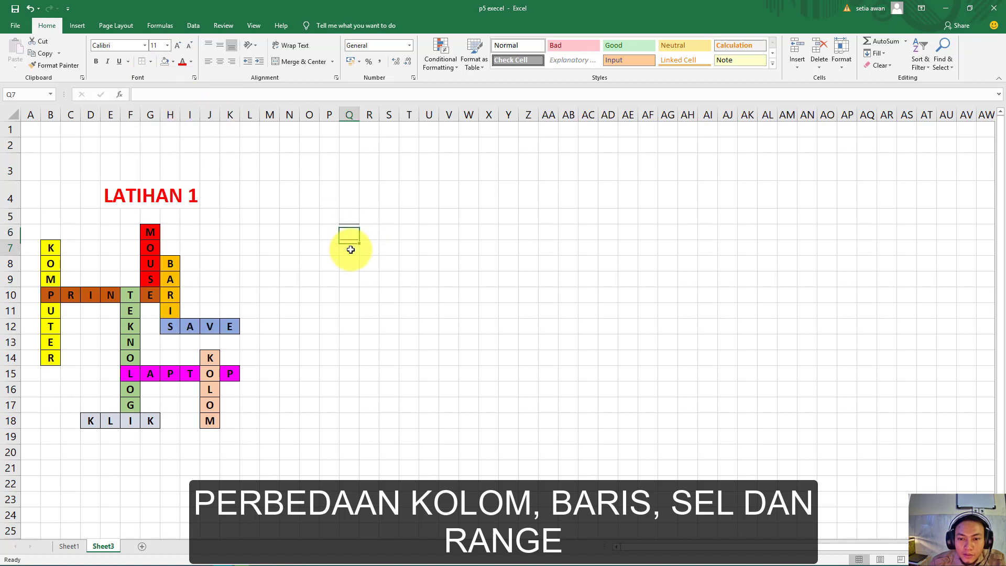
click(152, 61)
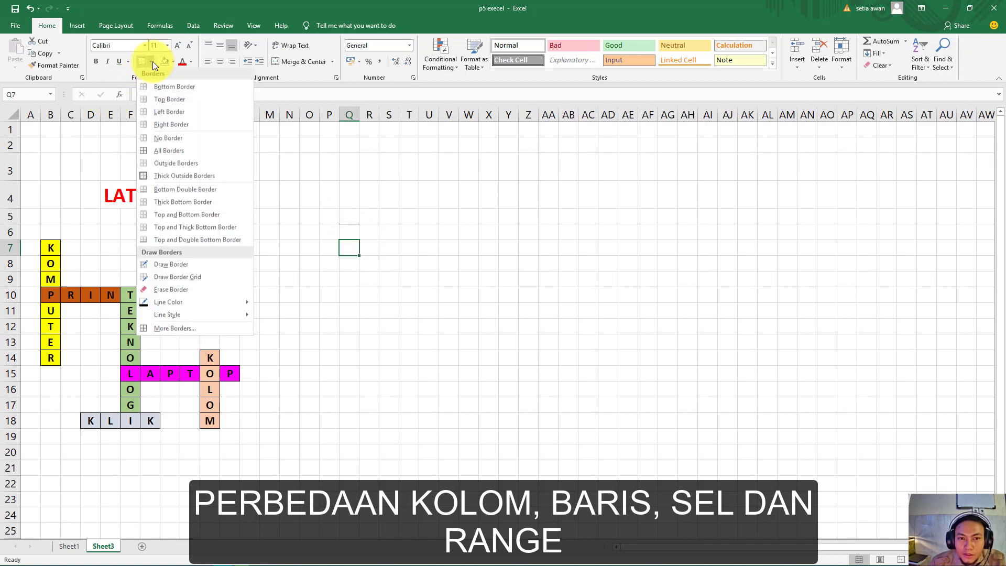
click(171, 112)
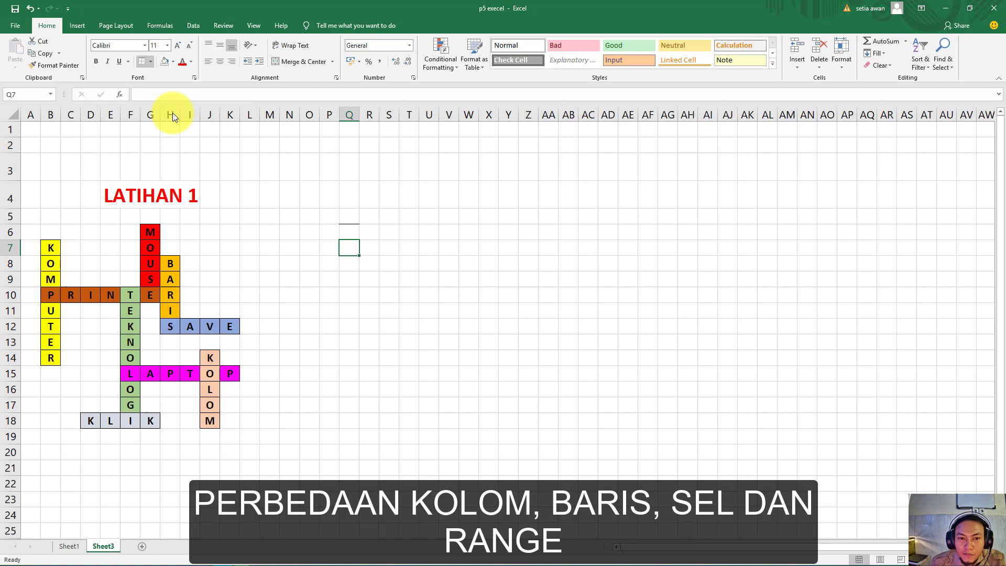
click(153, 64)
click(425, 287)
click(371, 254)
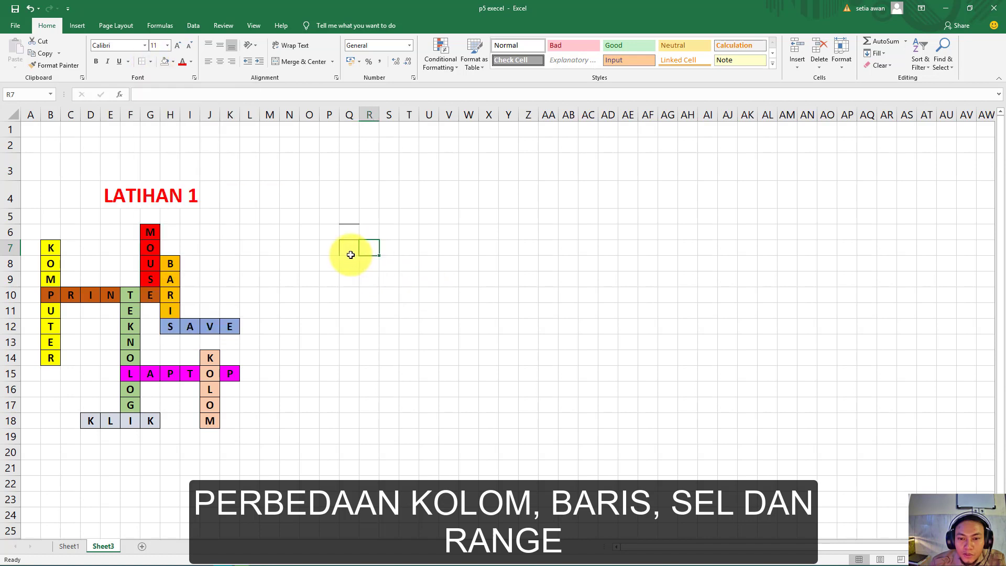
Step: Add right and bottom borders to cell Q7 and deselect it
click(349, 250)
click(151, 62)
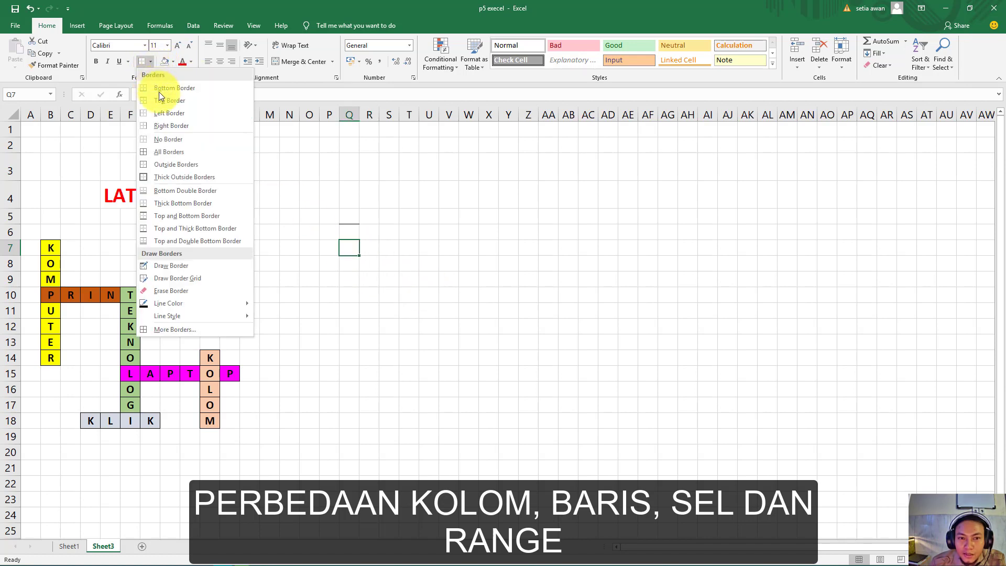
click(174, 124)
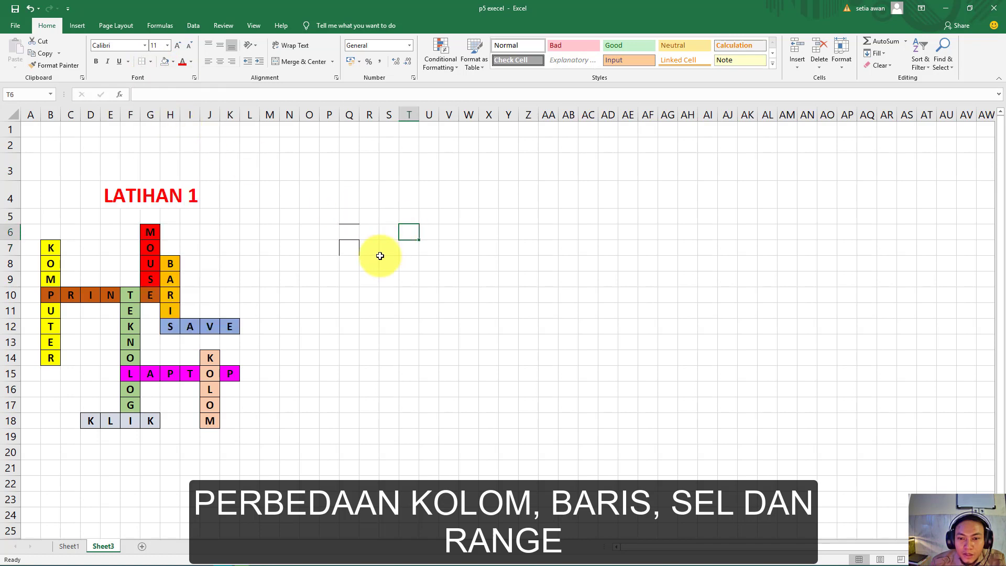
click(149, 61)
click(161, 86)
click(382, 235)
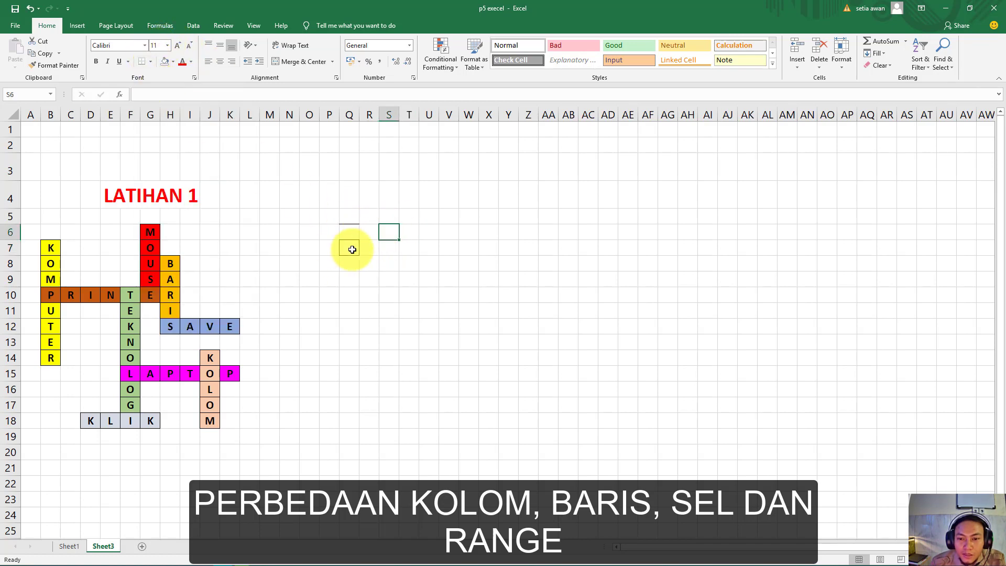
Step: Apply all borders to cell Q10 at once and select other cells to check the box
click(349, 294)
click(151, 61)
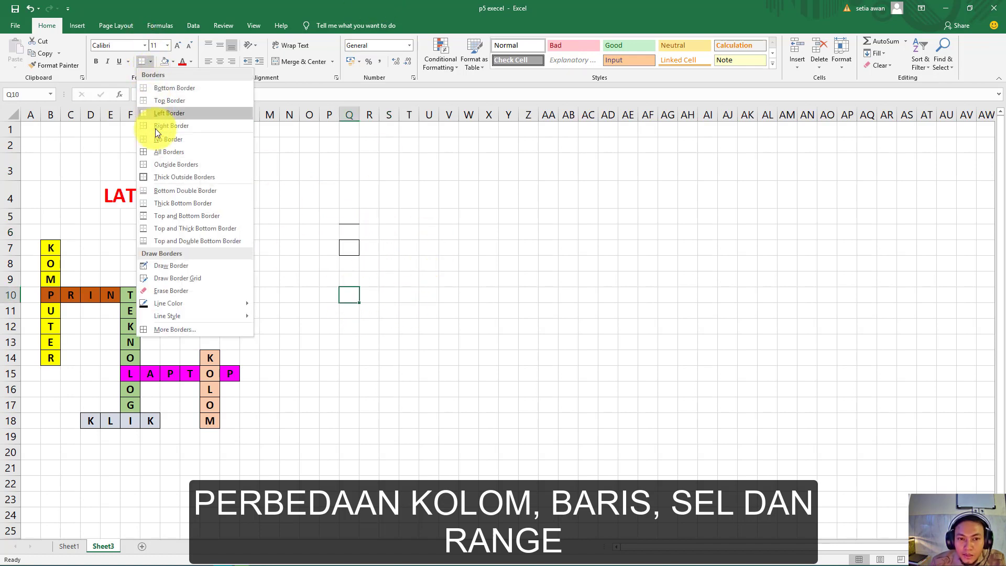
click(182, 152)
click(354, 322)
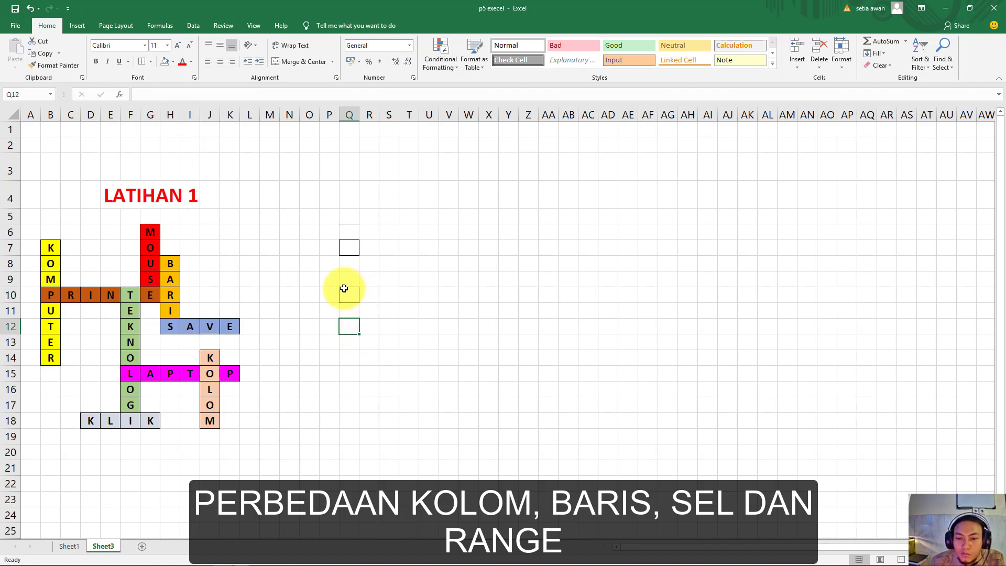
click(410, 294)
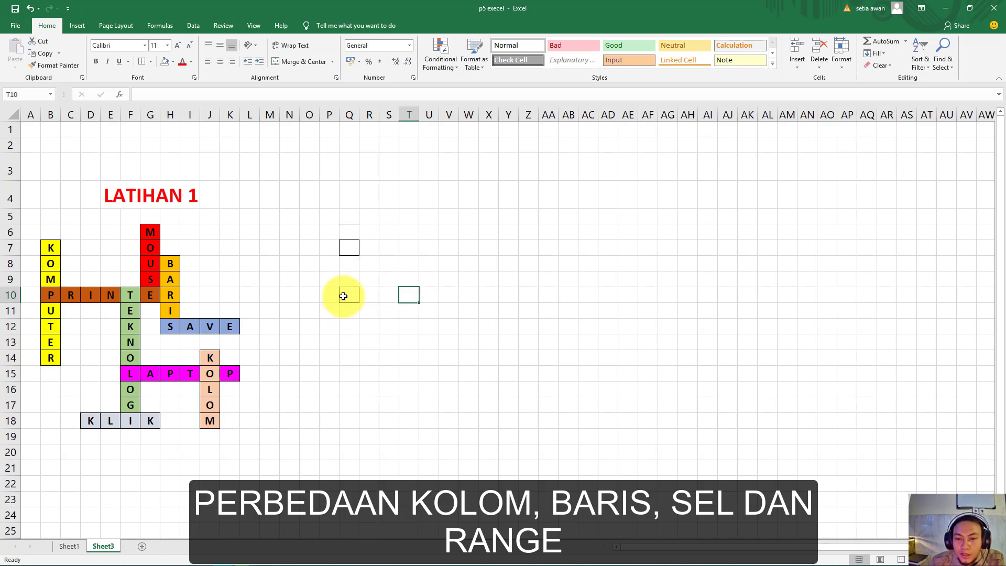
Step: Remove all borders from cell Q10 and deselect it
click(346, 294)
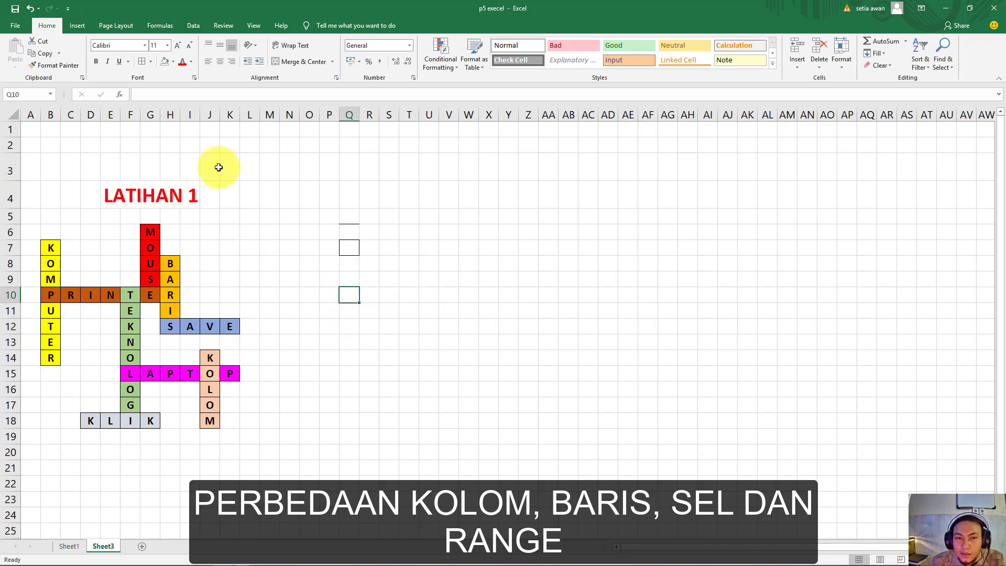
click(153, 62)
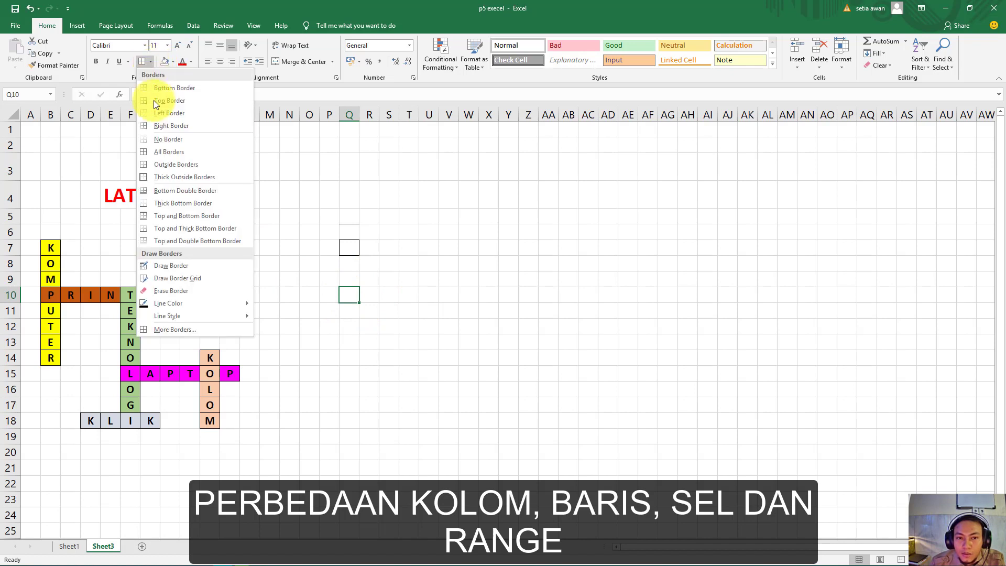
click(182, 137)
click(390, 265)
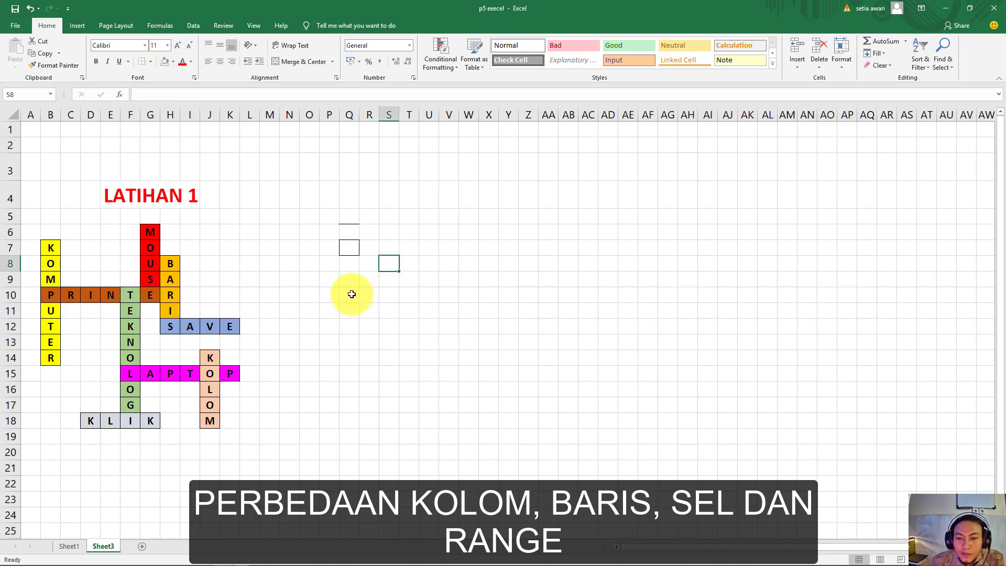
Step: Remove all borders from cell Q7 and clear the leftover line below cell Q5, then deselect
click(354, 244)
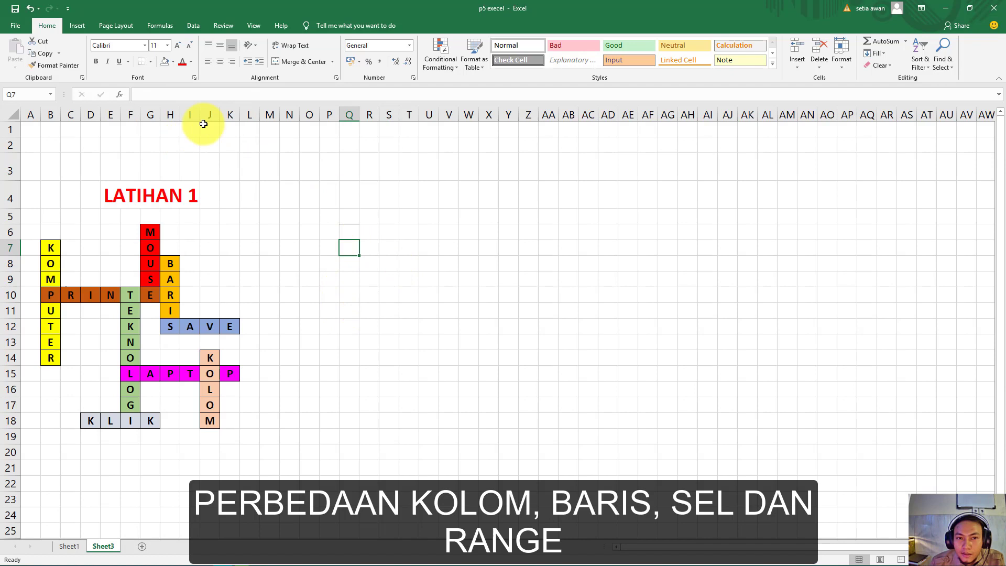
click(152, 62)
click(152, 140)
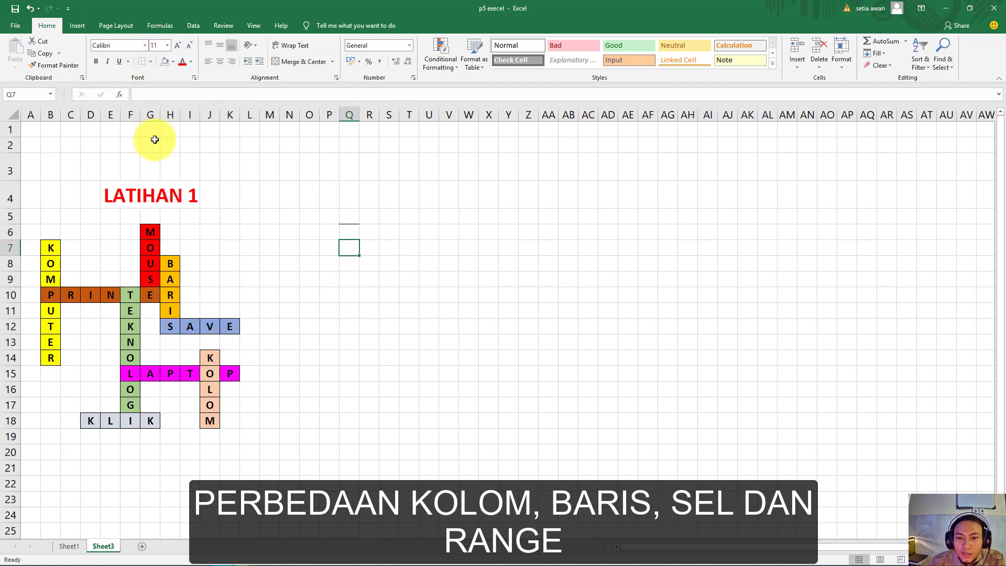
click(351, 217)
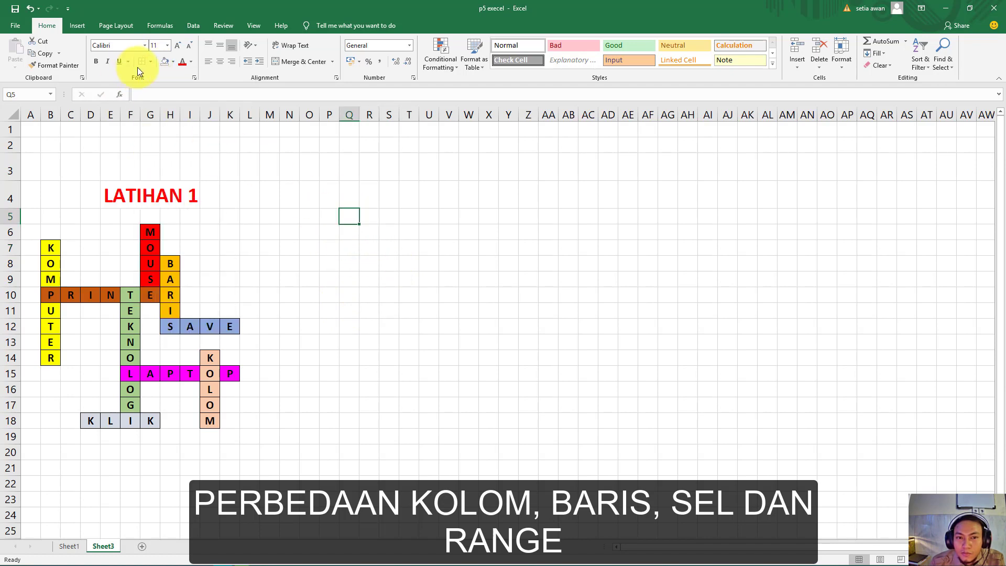
click(467, 215)
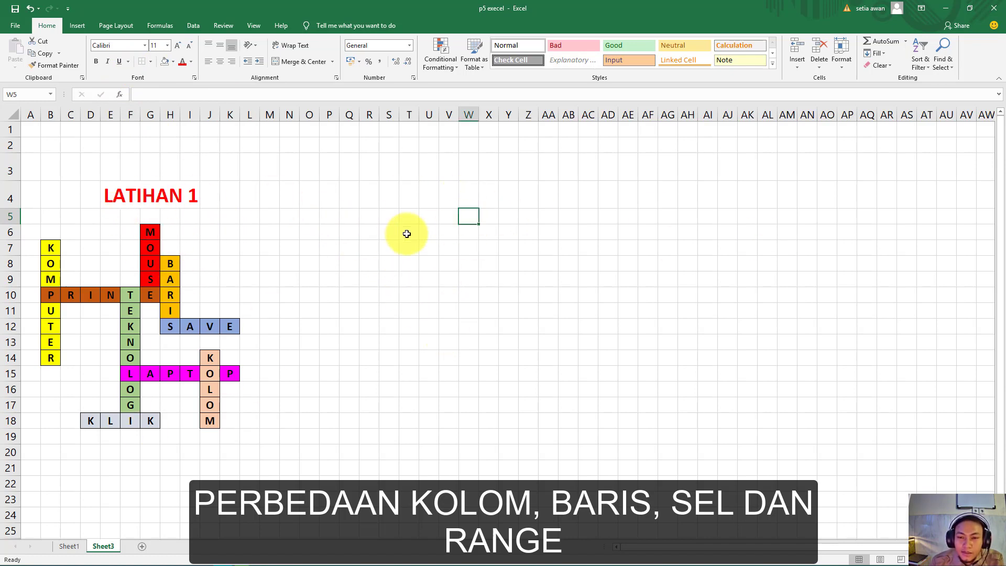
click(425, 231)
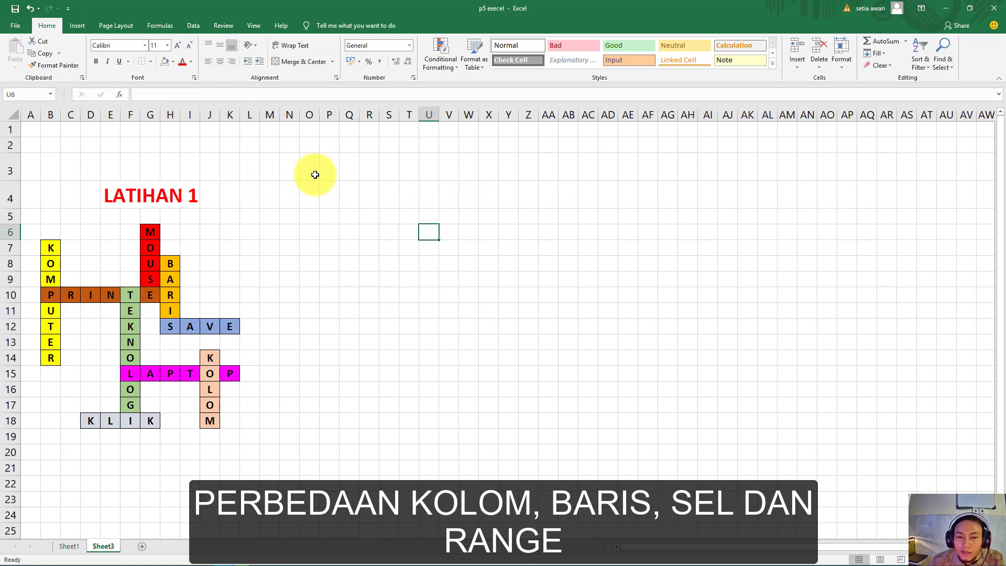
Step: Enter the title LATIHAN 1 in capital letters in cell X4
click(484, 199)
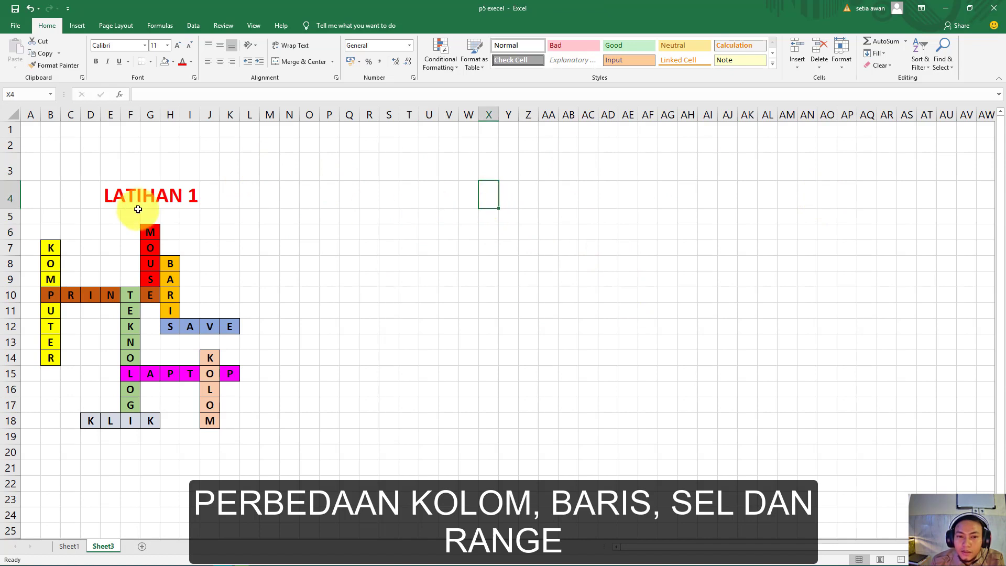
text(I)
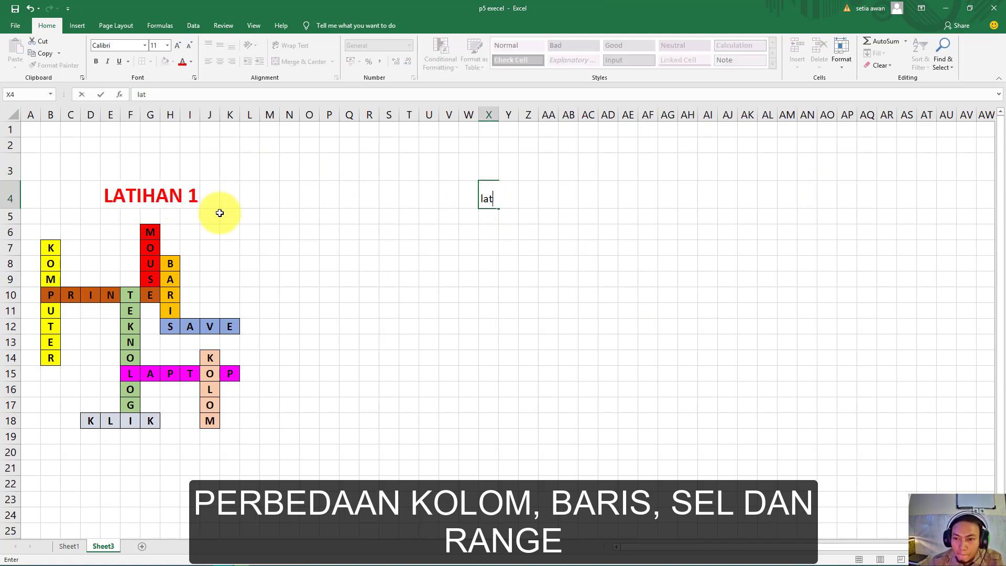
key(BackSpace)
key(BackSpace)
key(BackSpace)
text(LATIH)
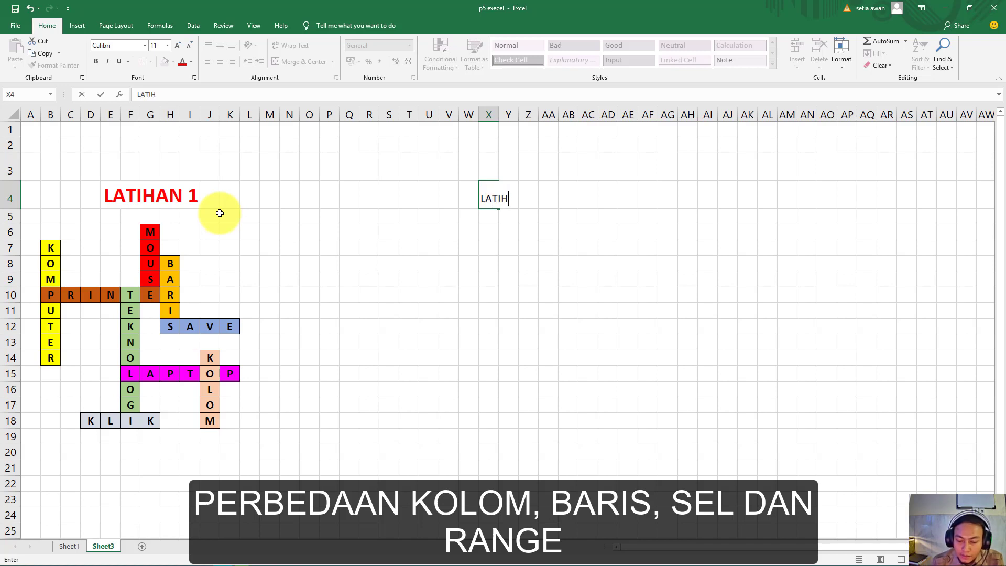
text(AN 1)
key(Return)
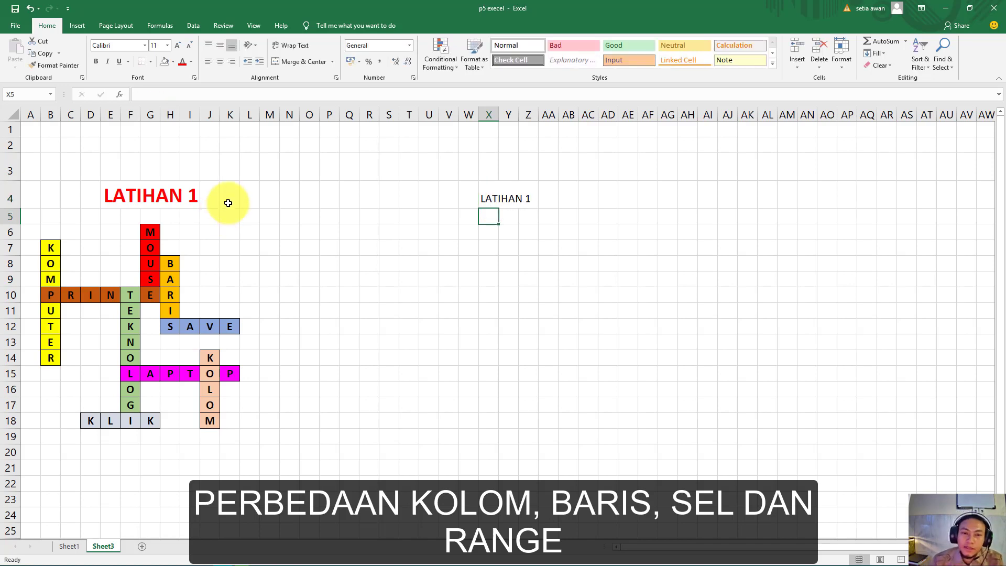
click(606, 264)
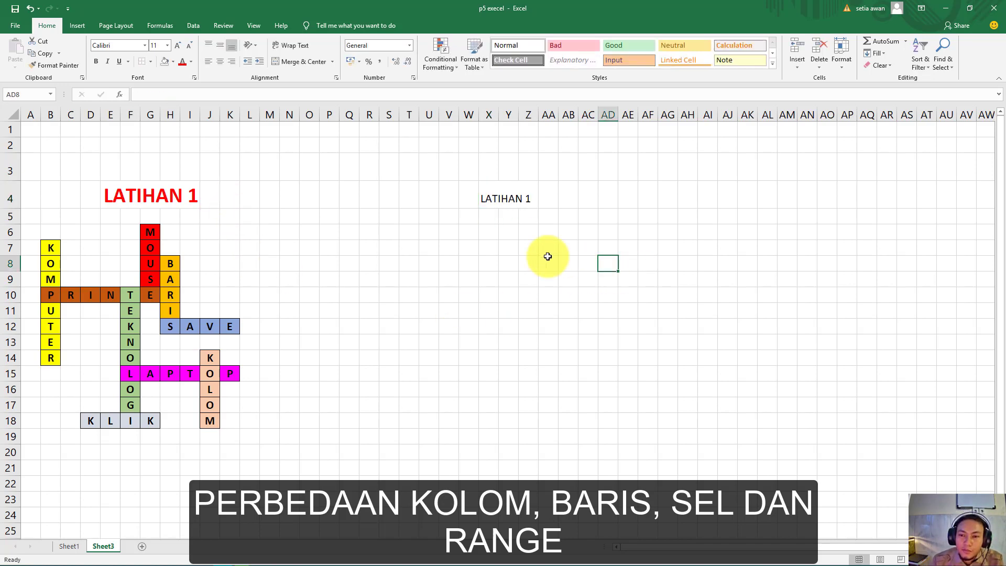
Step: Select the LATIHAN 1 title across X4:Z4 and set its font color to red
click(523, 193)
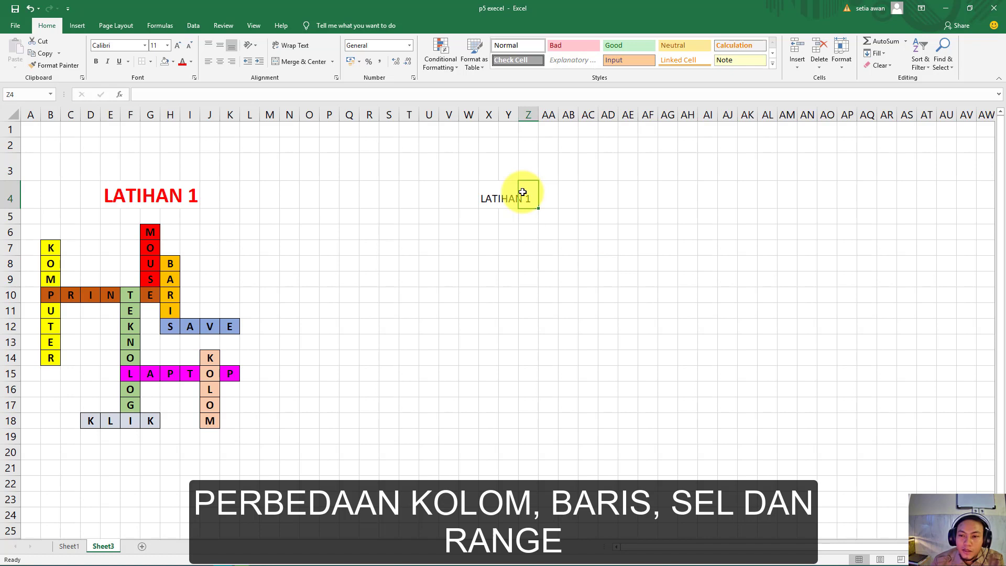
click(531, 229)
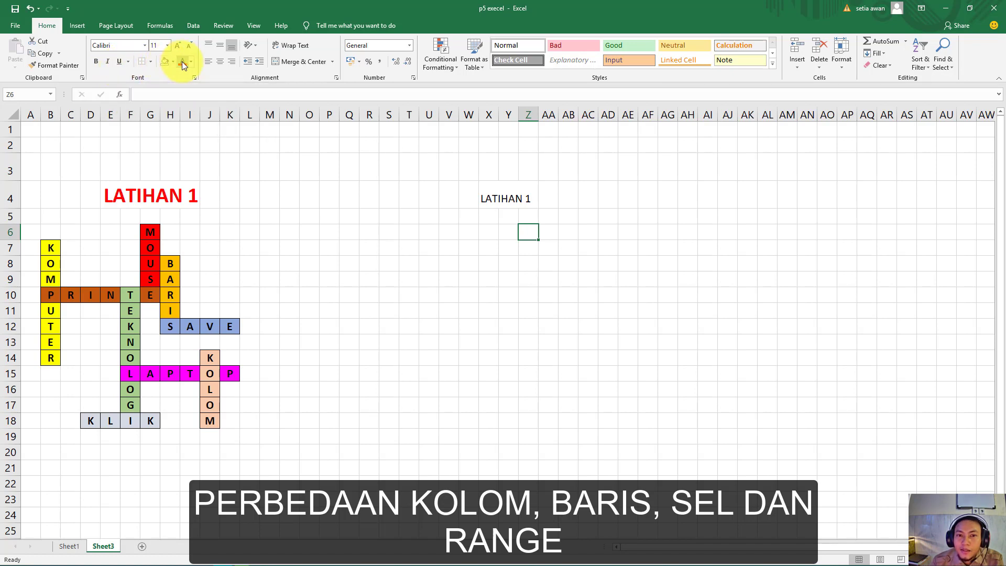
click(567, 195)
drag(532, 199, 482, 198)
click(546, 218)
click(527, 235)
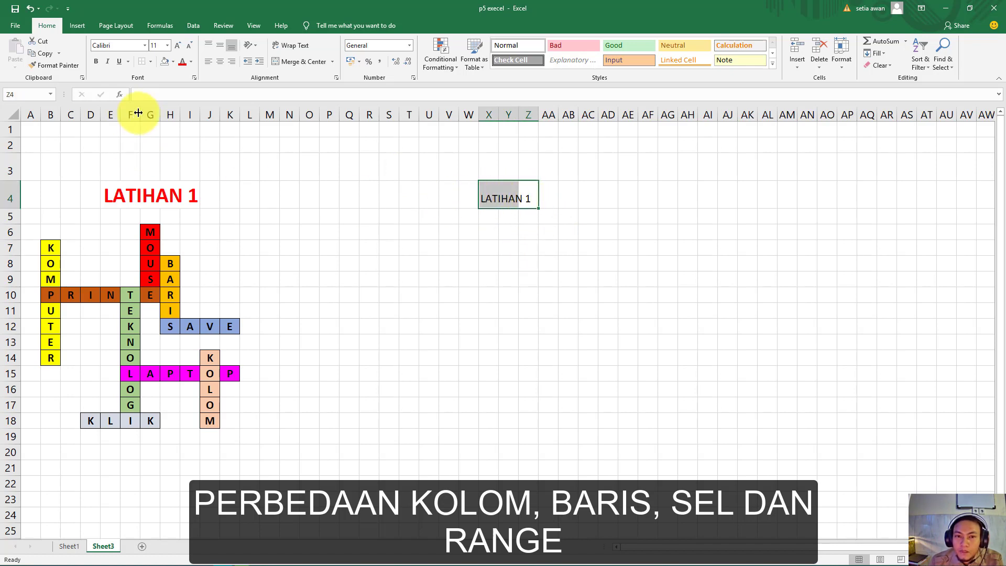
click(193, 62)
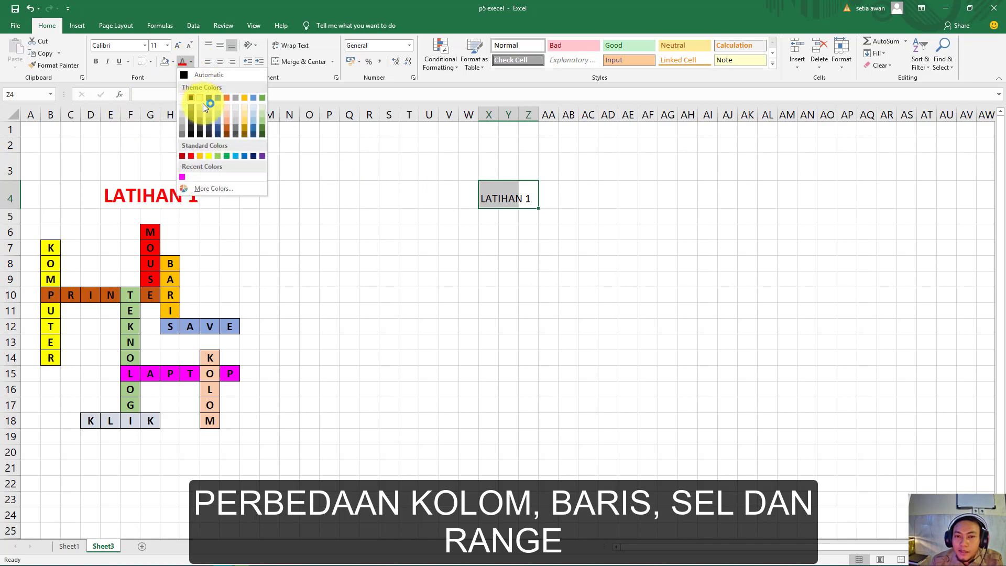
click(193, 157)
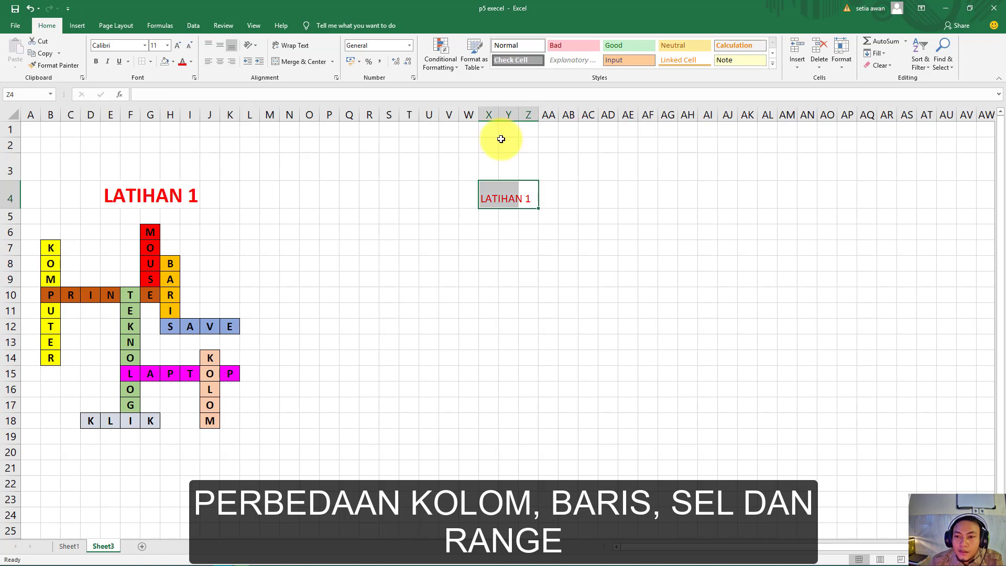
Step: Fill cells X4:Z4 behind the new title with light gold and deselect them
click(174, 65)
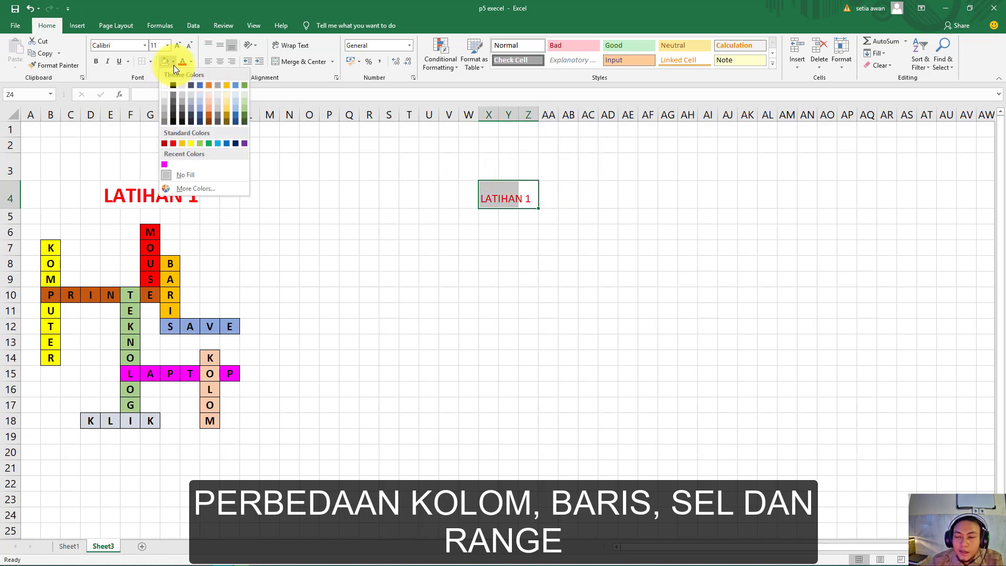
click(226, 108)
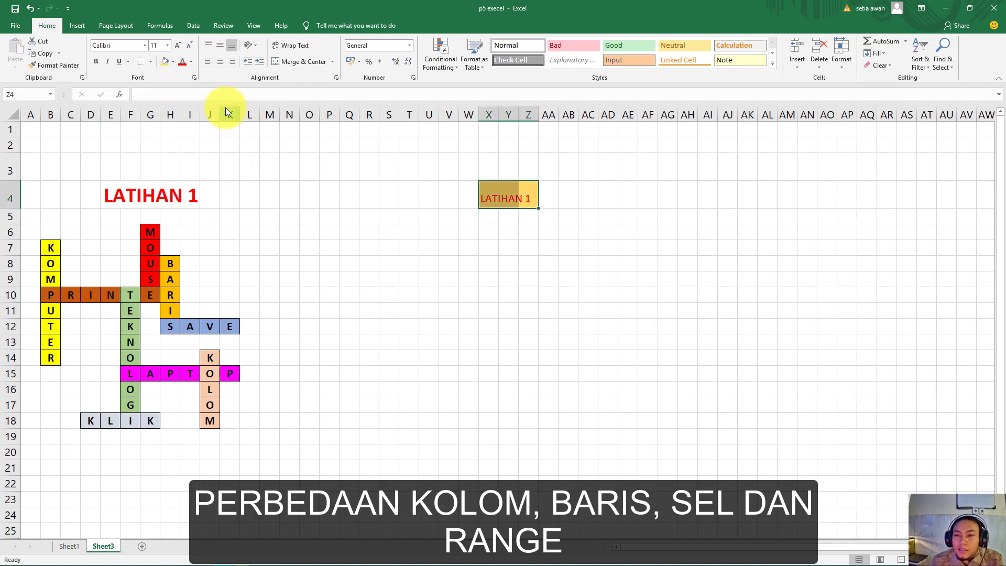
click(584, 217)
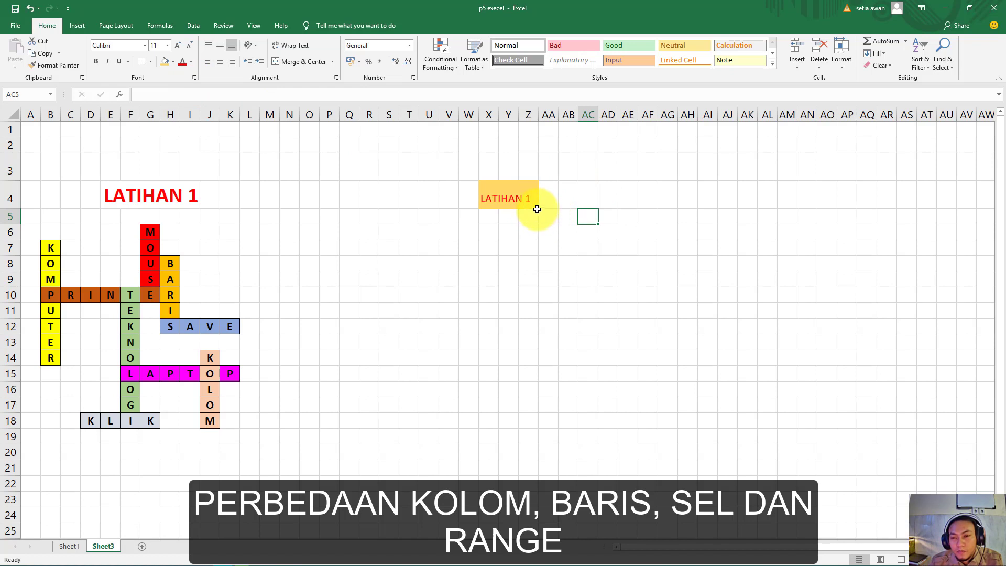
Step: Set the font size of the title in X4:Z4 to 26 and deselect it
click(537, 216)
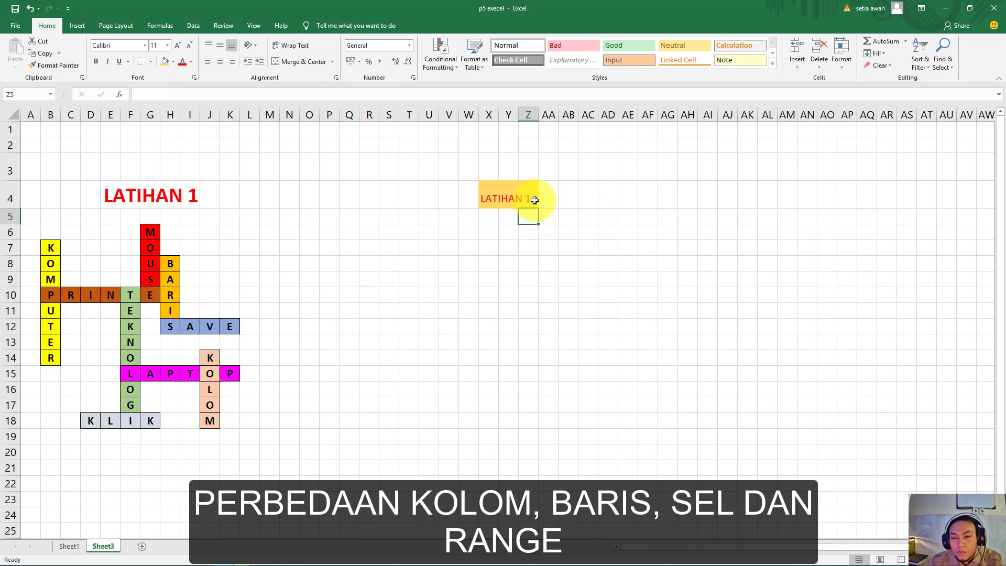
click(535, 200)
drag(534, 201, 489, 200)
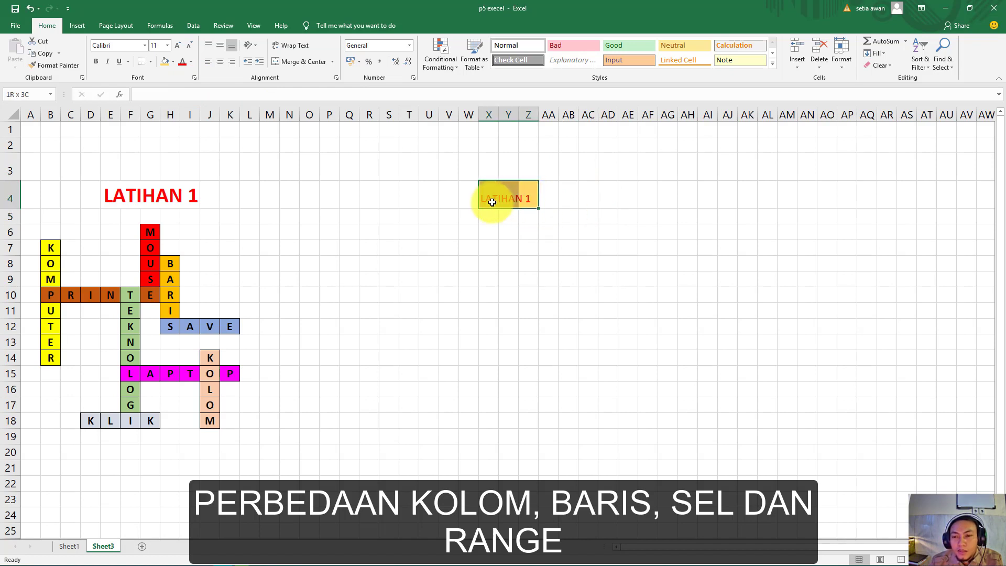
click(166, 45)
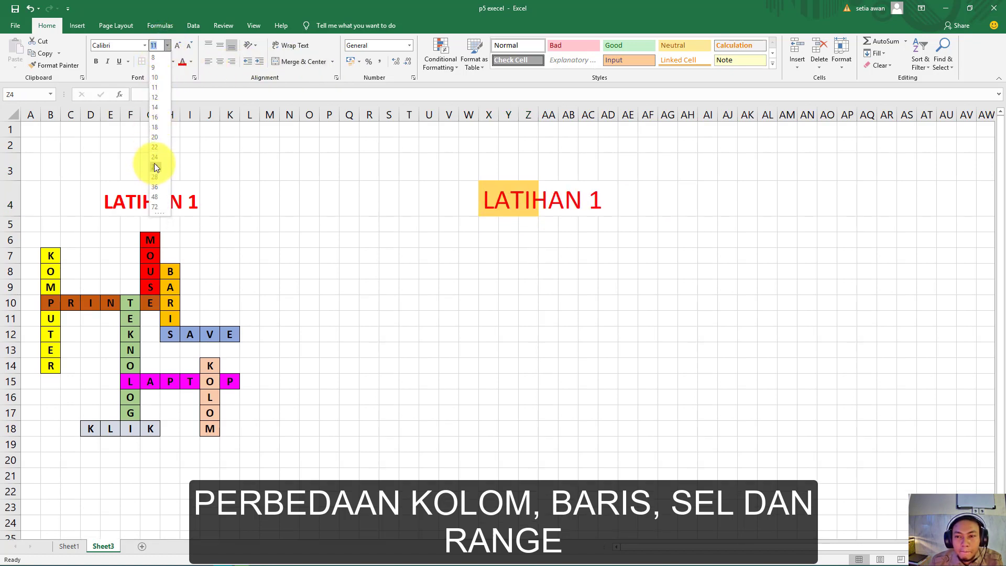
click(154, 167)
click(602, 251)
click(549, 241)
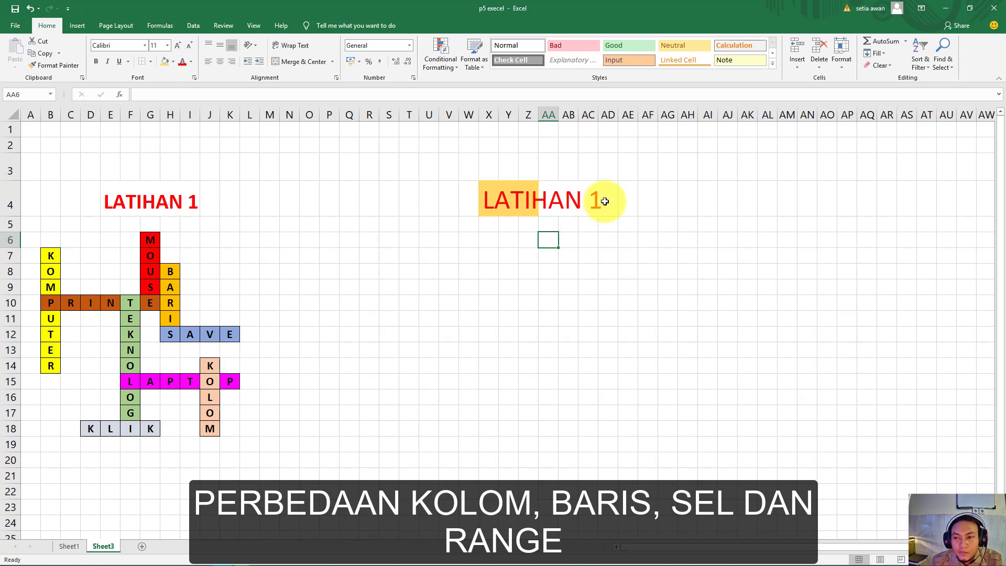
Step: Set the title in X4:AD4 to font size 18 and make it bold
drag(605, 202, 489, 200)
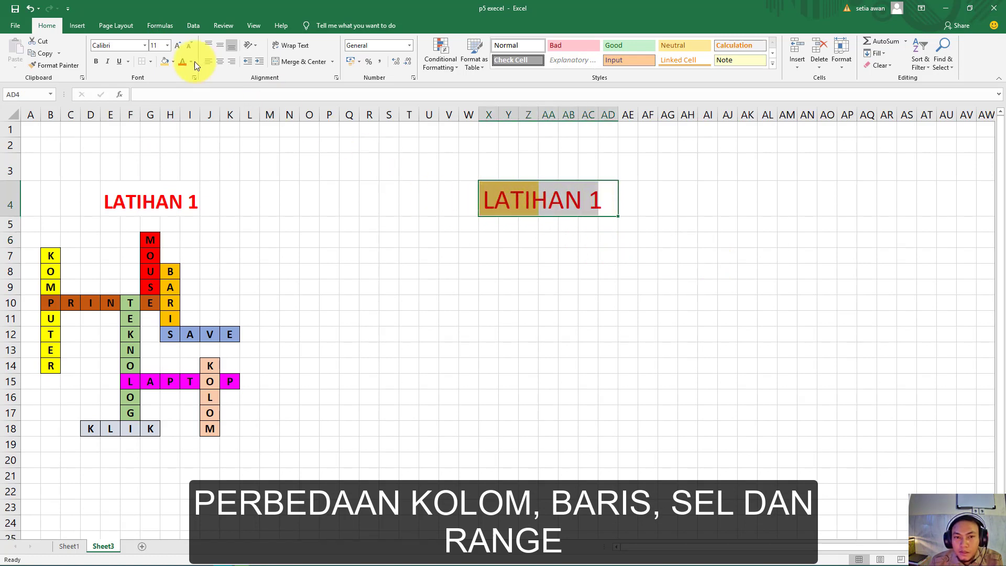
click(166, 46)
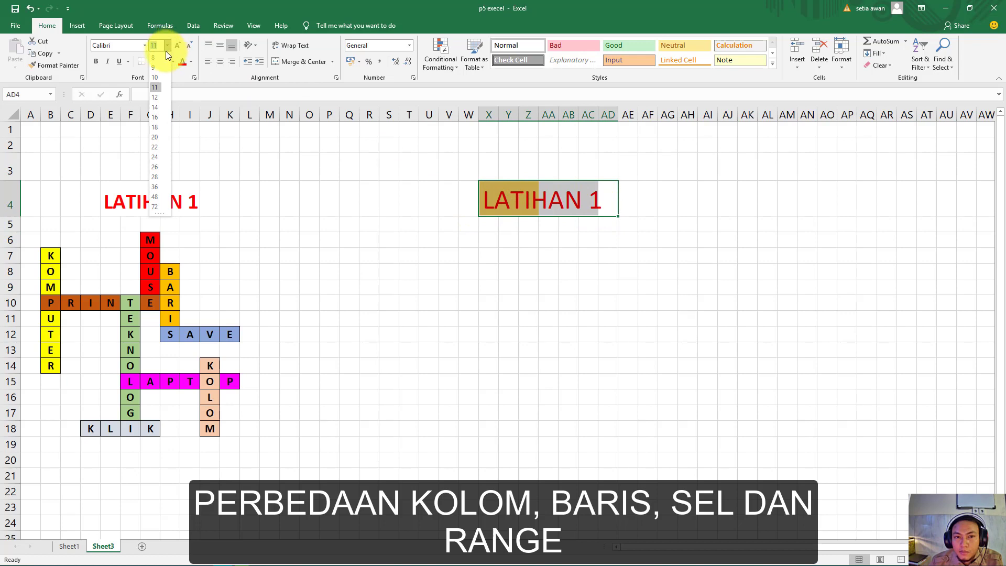
click(158, 129)
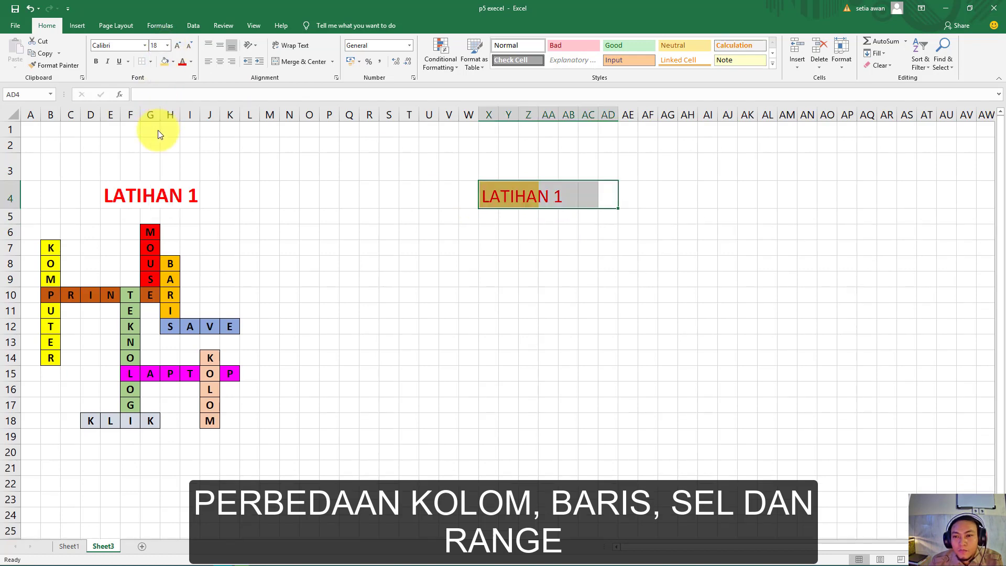
click(99, 63)
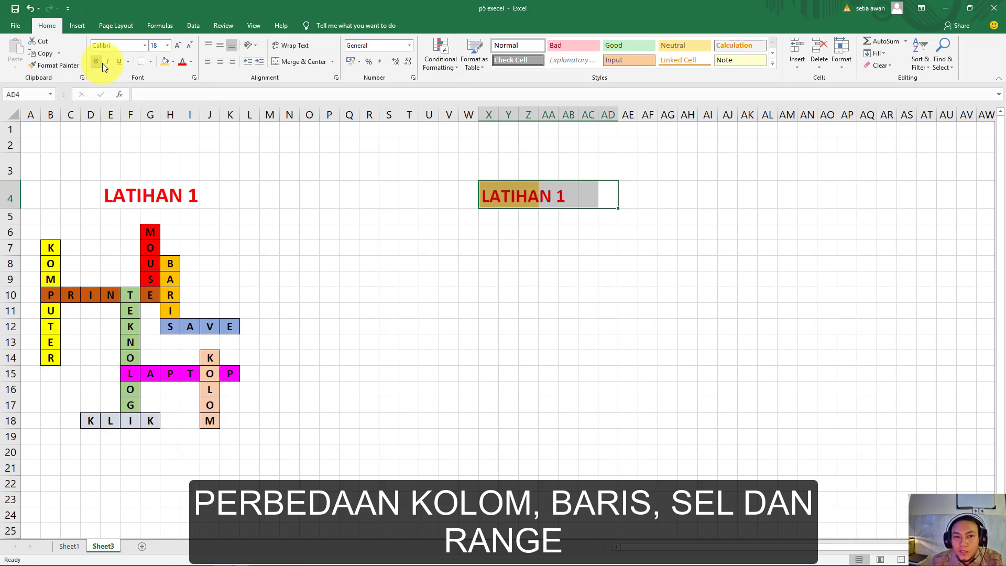
Step: Try italic and underline on the title in row 4, then remove both styles again
click(108, 61)
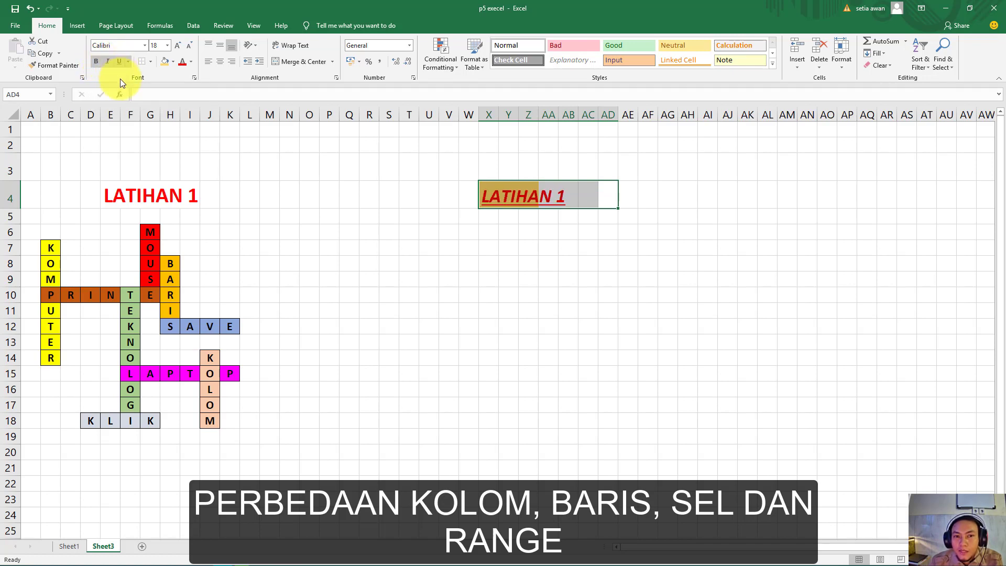
click(120, 64)
click(596, 205)
drag(597, 205, 489, 202)
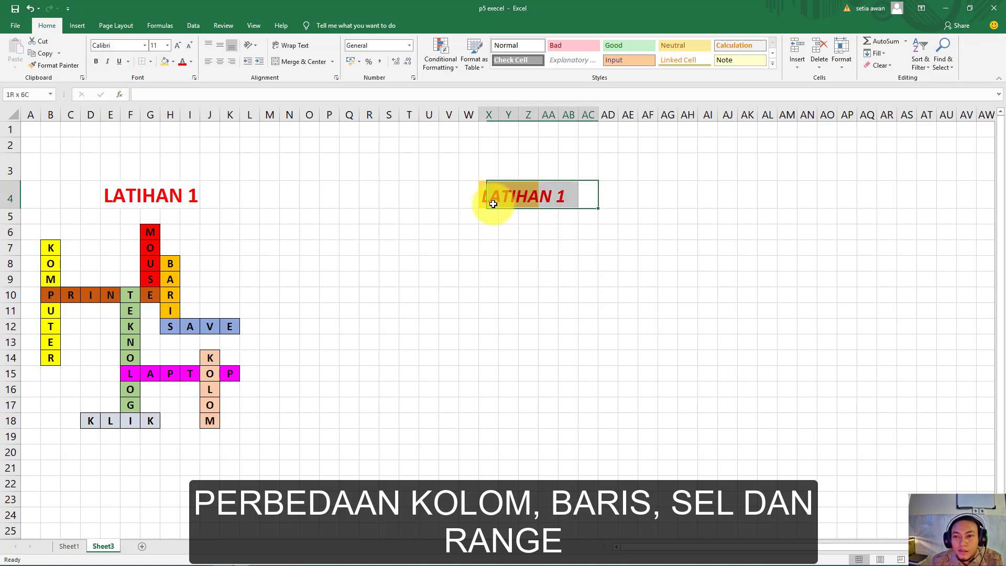
click(108, 61)
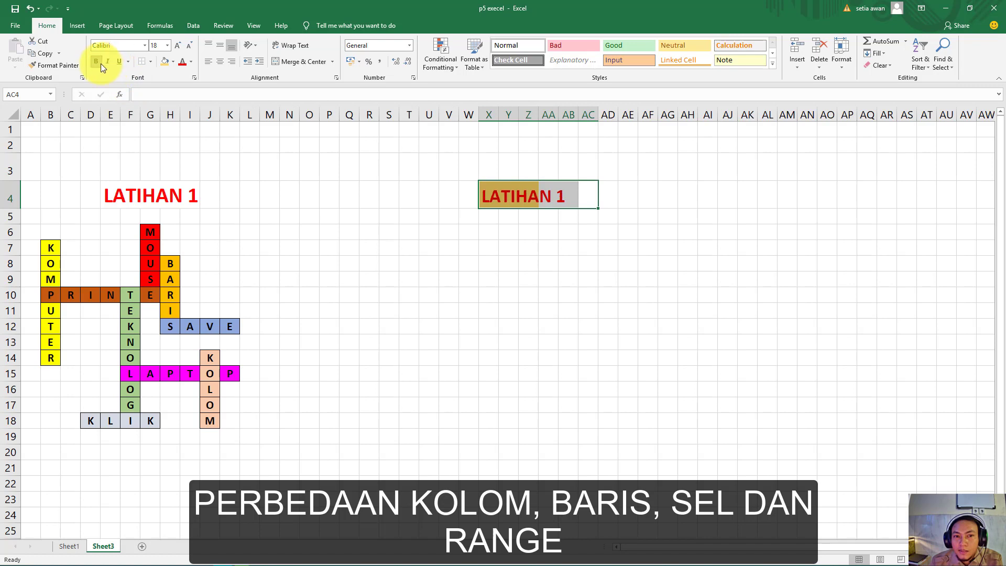
Step: Extend the light gold fill over X4:AB4 so that it covers the whole title, then deselect
drag(588, 232, 606, 234)
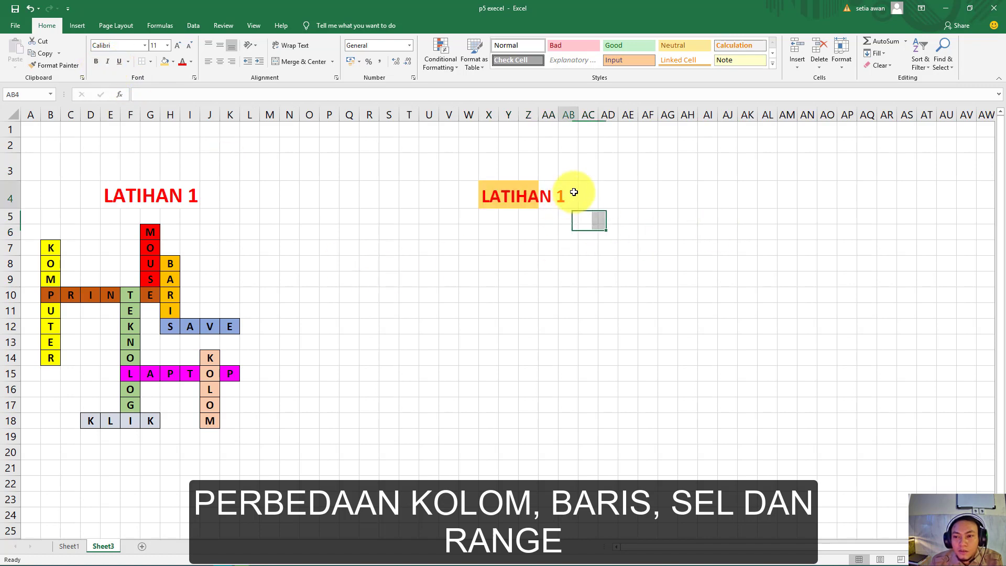
drag(574, 197, 490, 196)
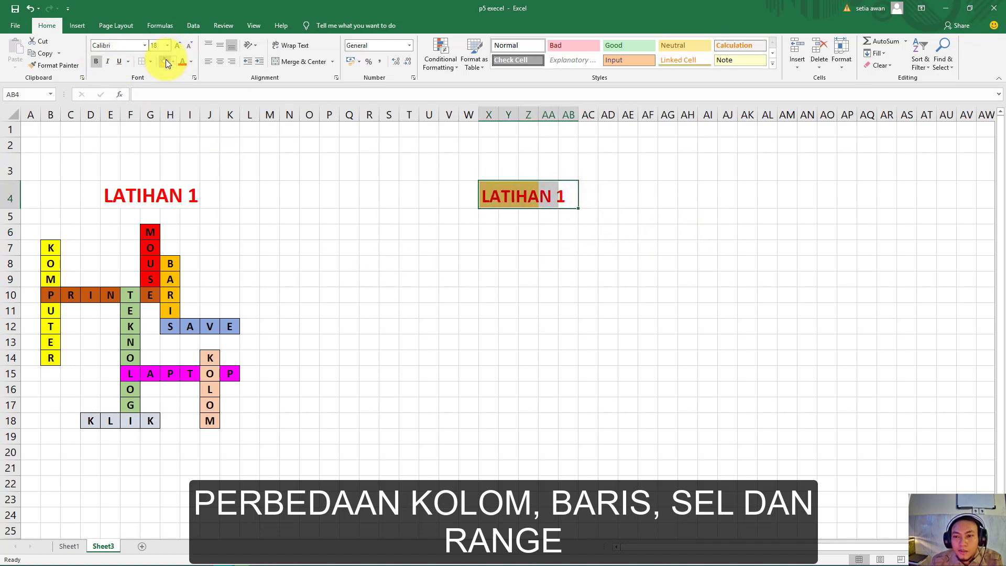
click(506, 264)
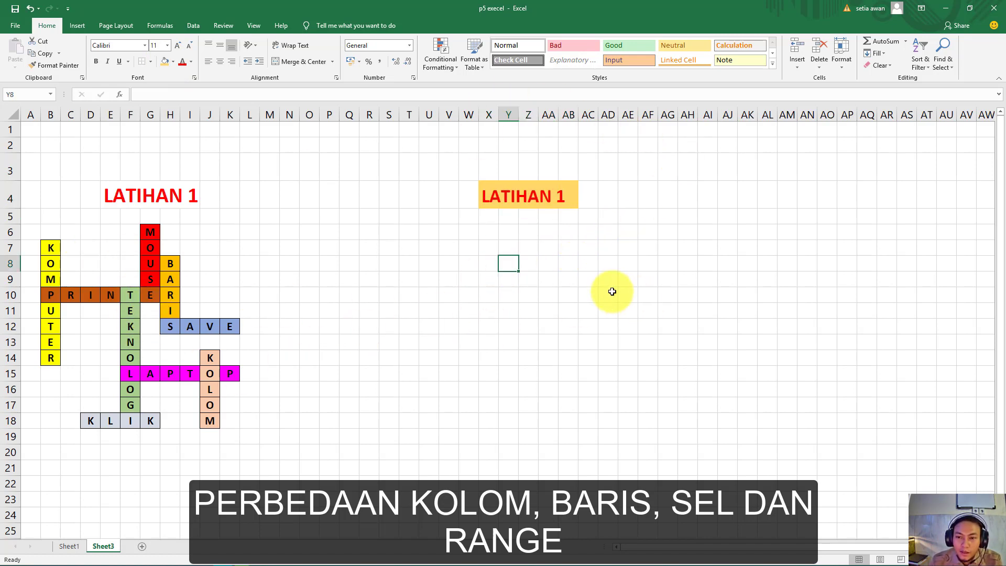
Step: Enter the letter K in cell U8 to start a vertical crossword word
click(428, 262)
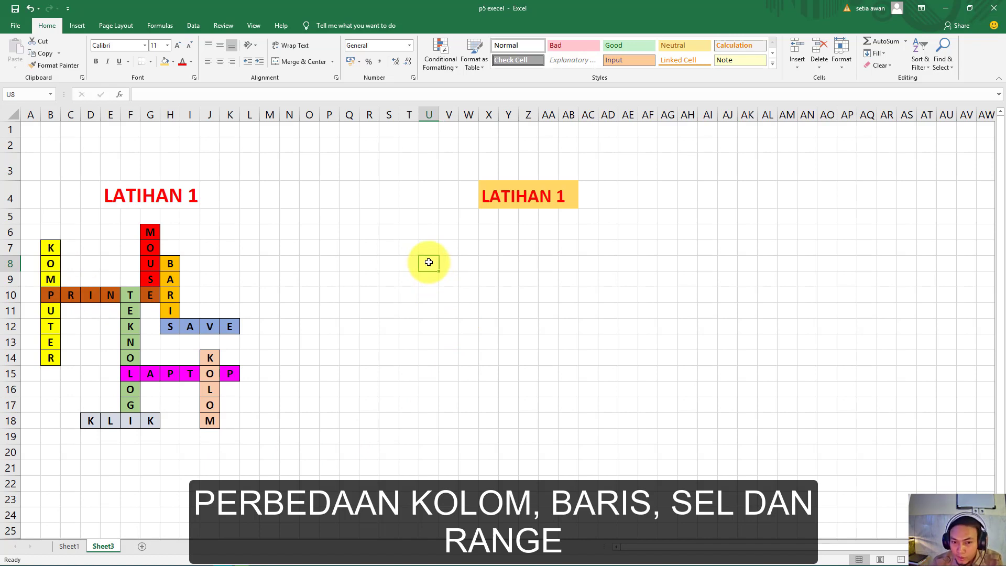
text(K)
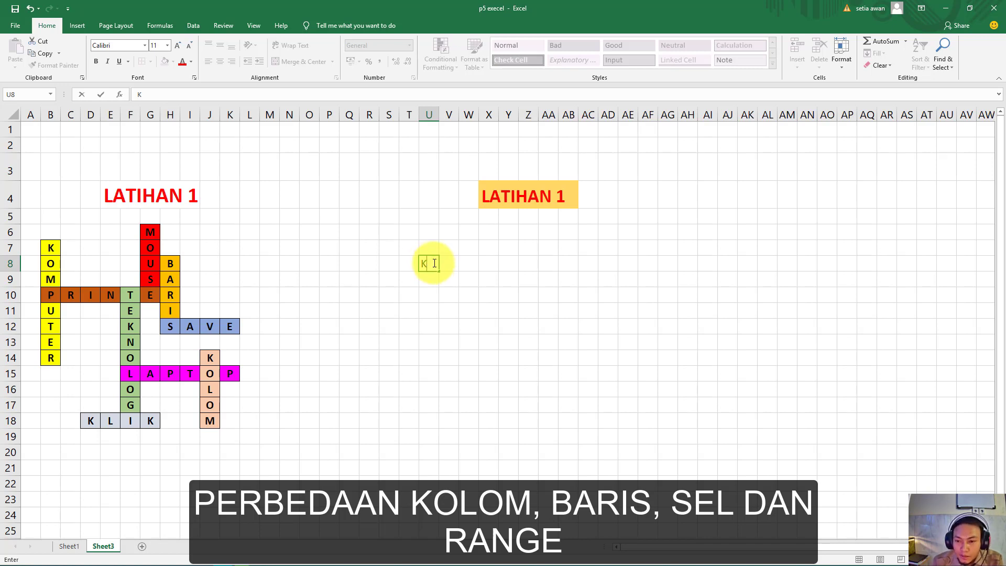
key(Return)
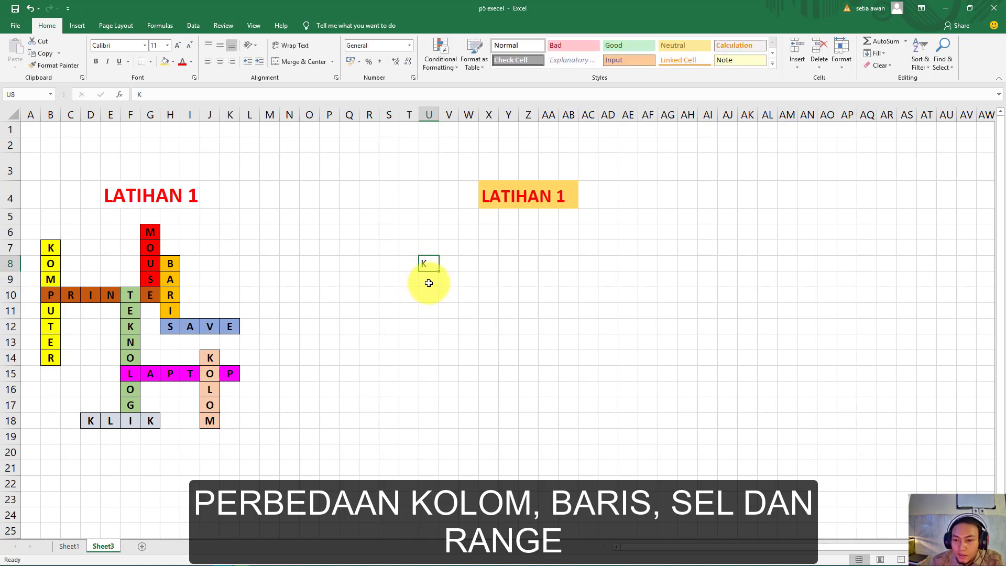
key(Return)
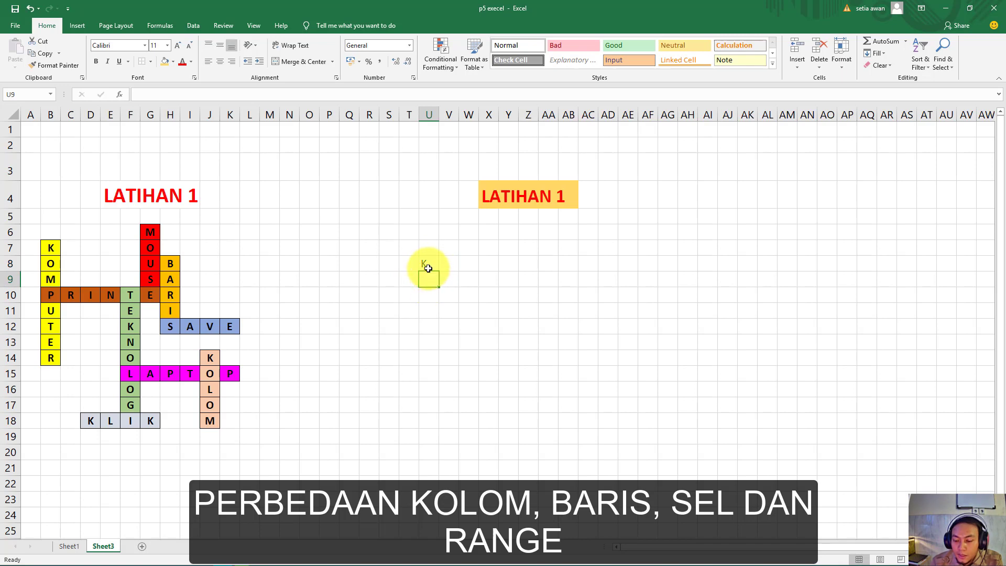
click(428, 267)
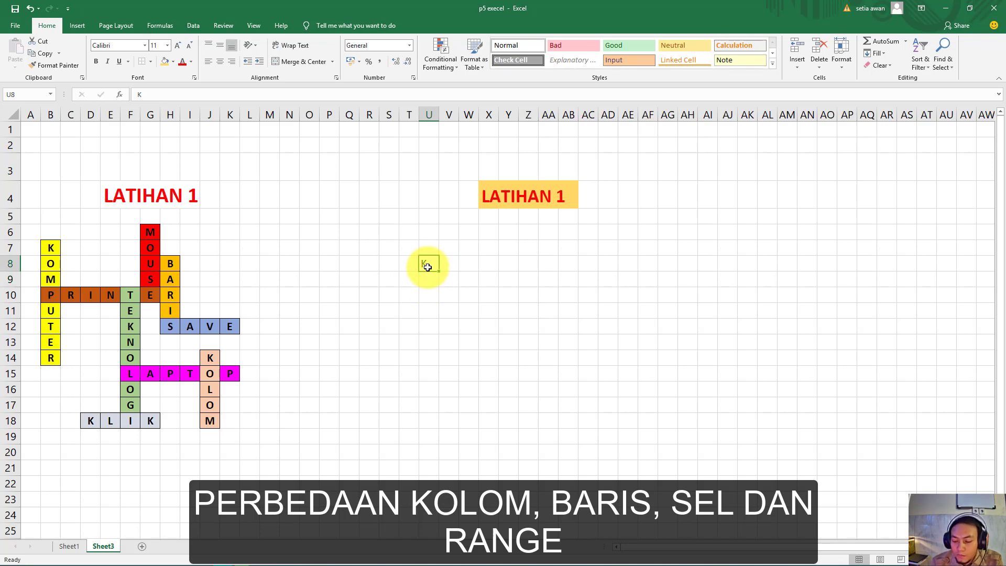
key(Return)
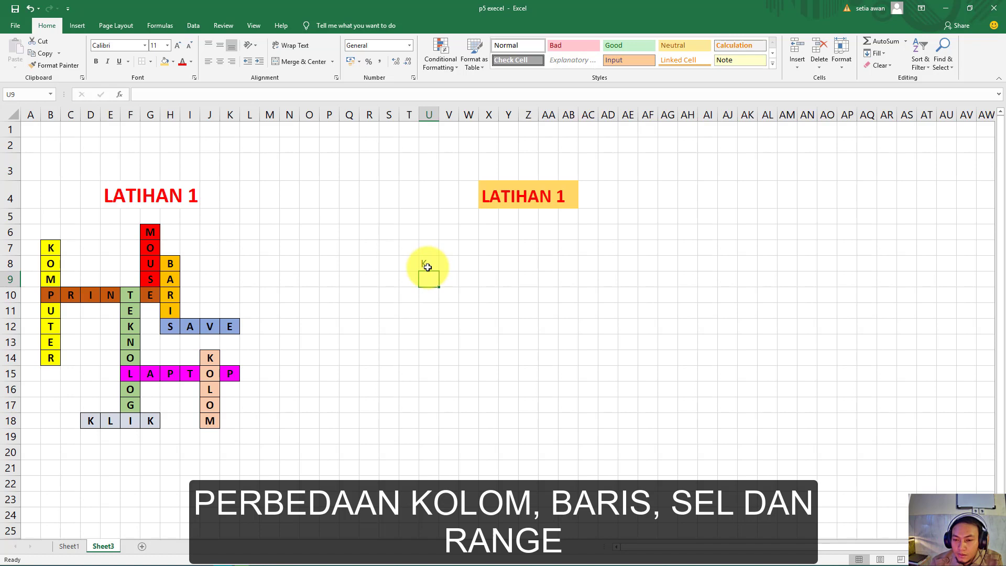
click(428, 261)
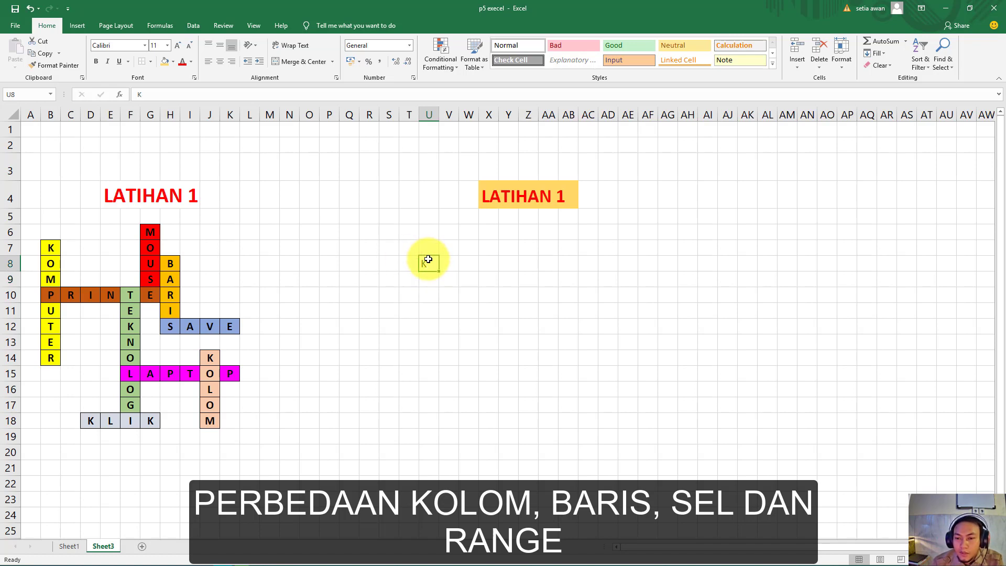
key(Return)
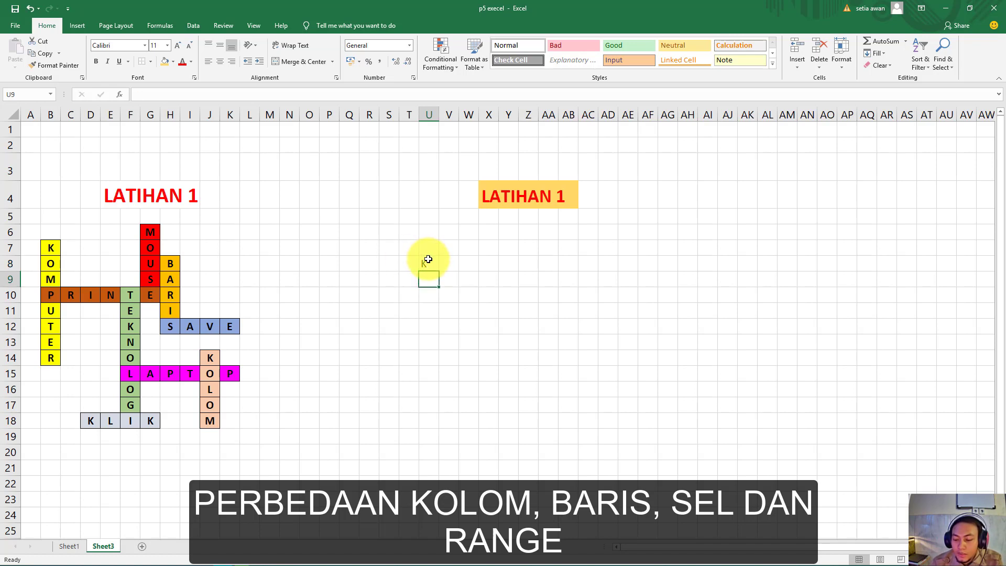
key(Down)
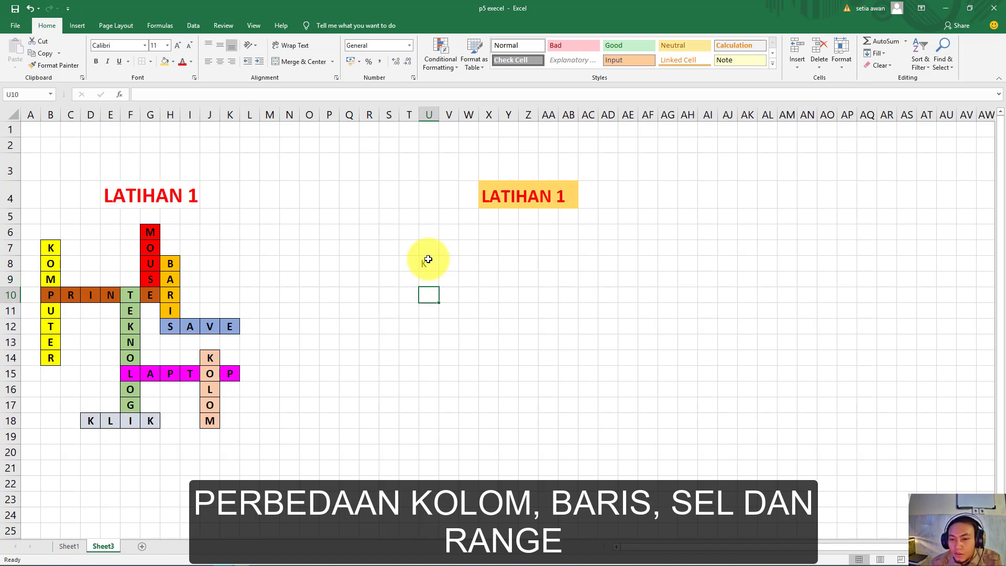
click(430, 313)
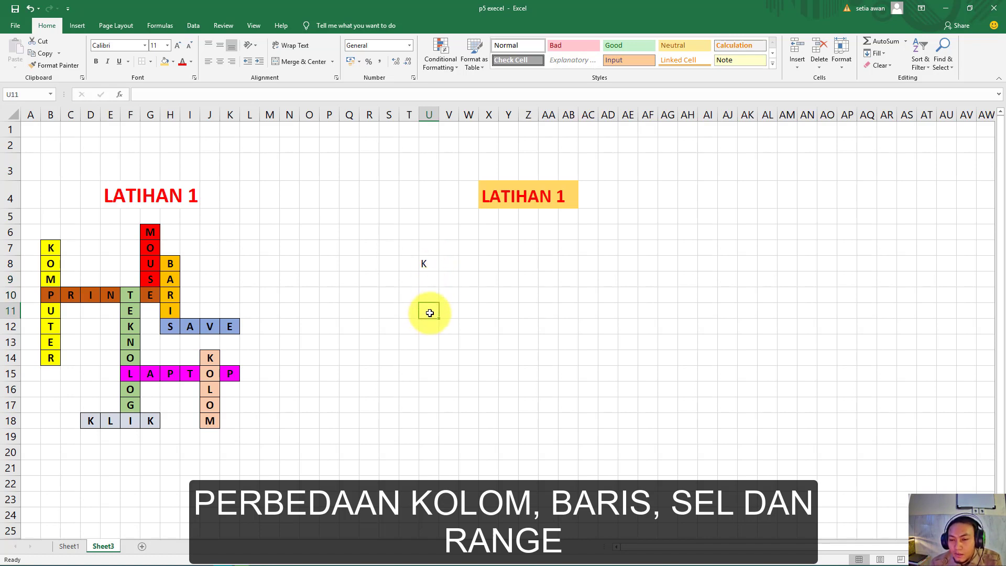
Step: Complete the vertical word KOMPUTER below the K by entering O, M, P, U, T, E and R in cells U9 to U15
click(433, 278)
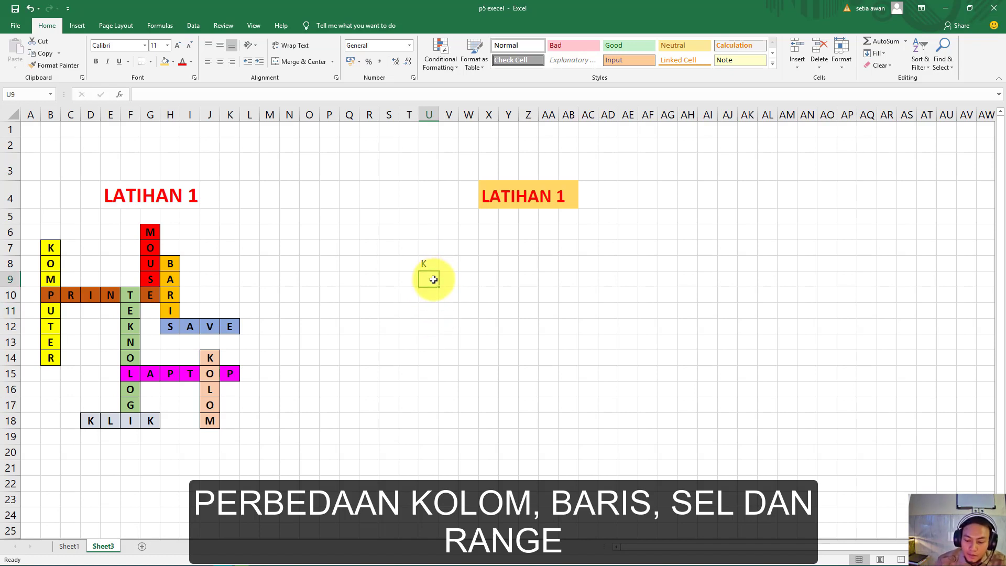
text(O)
key(Return)
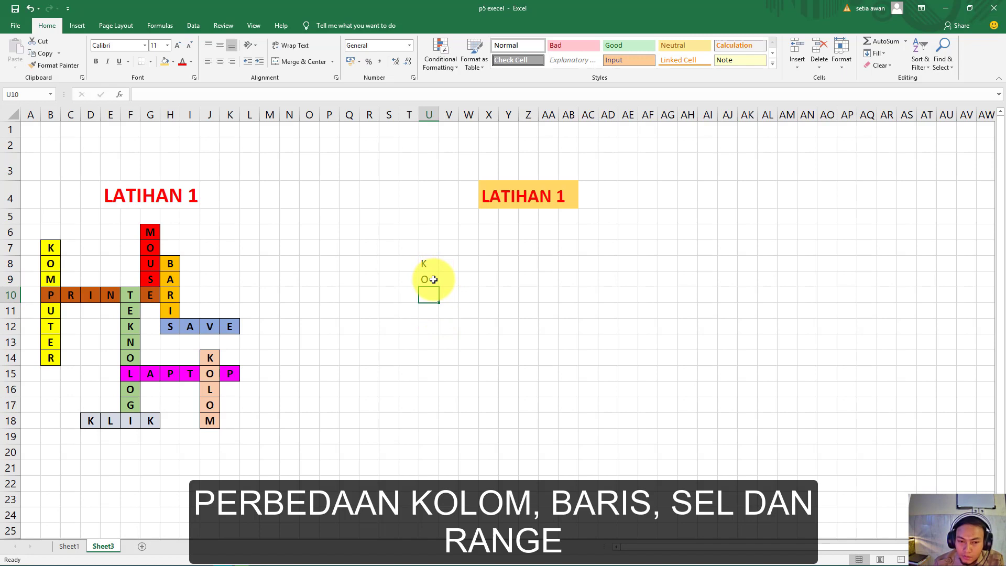
text(M)
key(Return)
text(P)
key(Return)
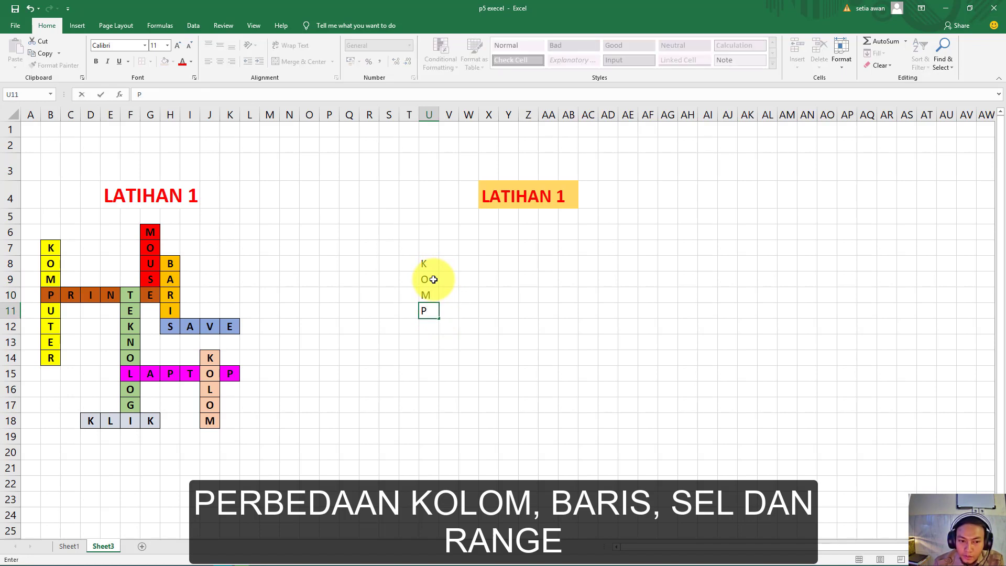
text(U)
key(Return)
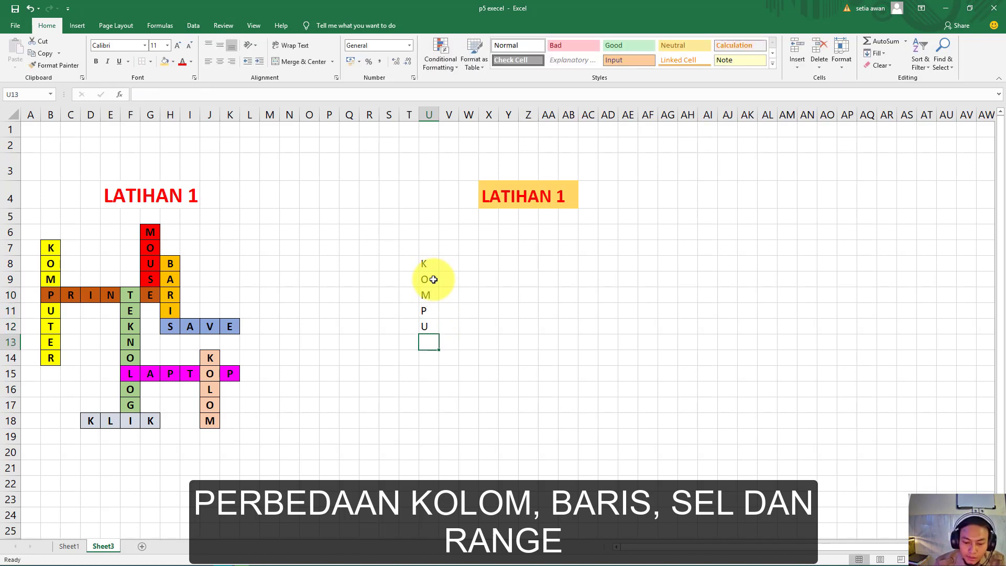
text(T)
key(Return)
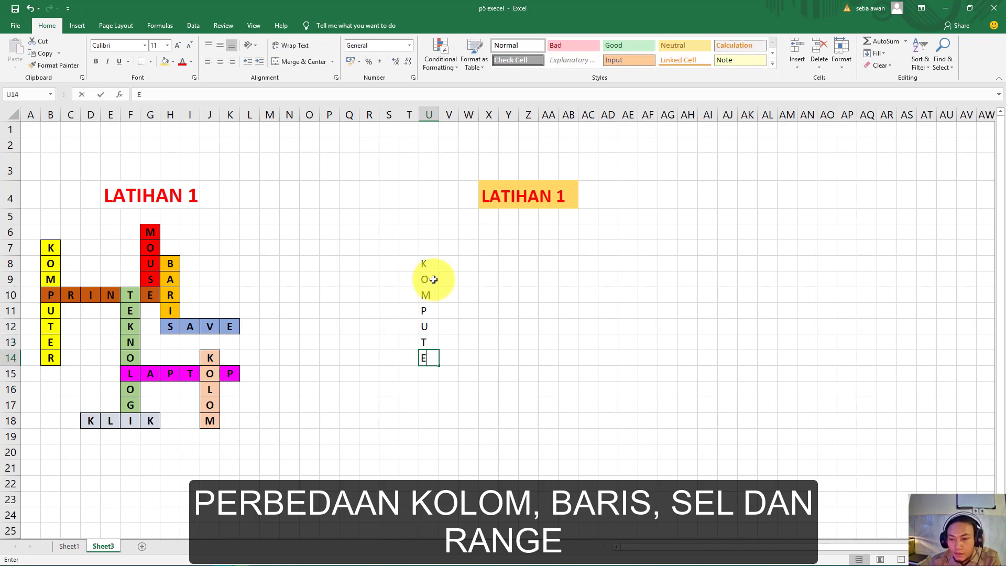
key(Return)
text(R)
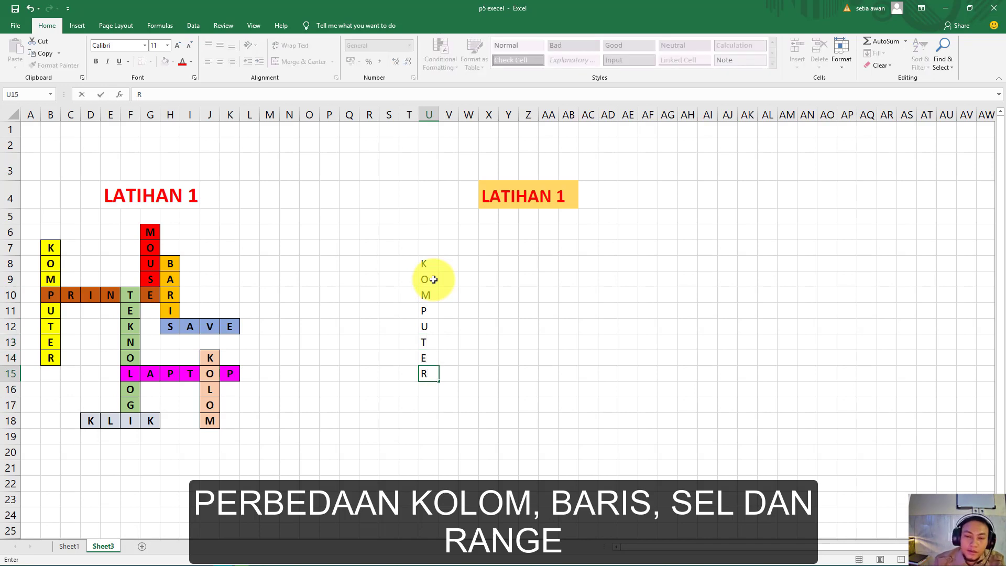
Step: Complete the horizontal word PRINTER from the P in U11 by entering R, I, N, T, E and R in cells V11 to AA11
click(452, 310)
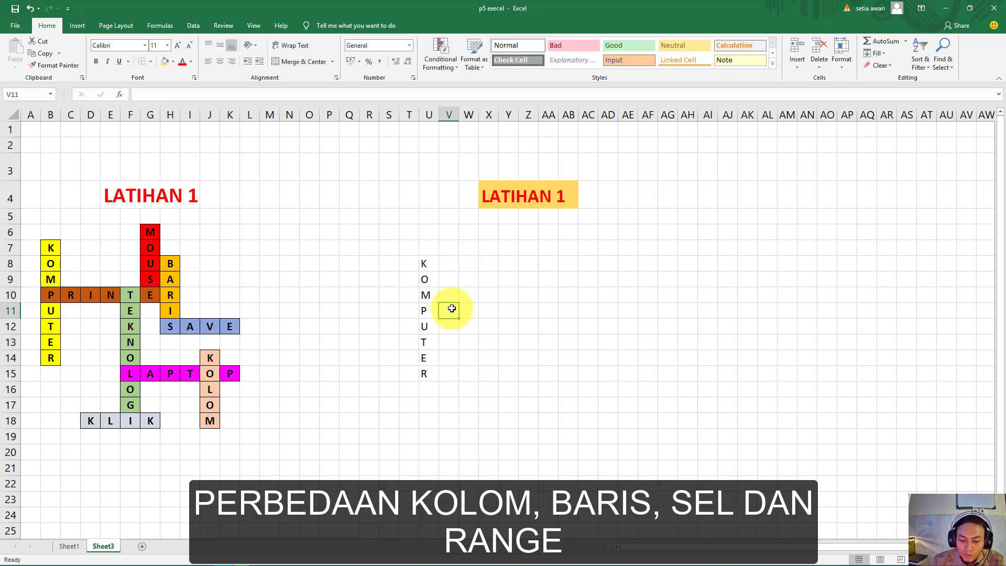
text(R)
key(Right)
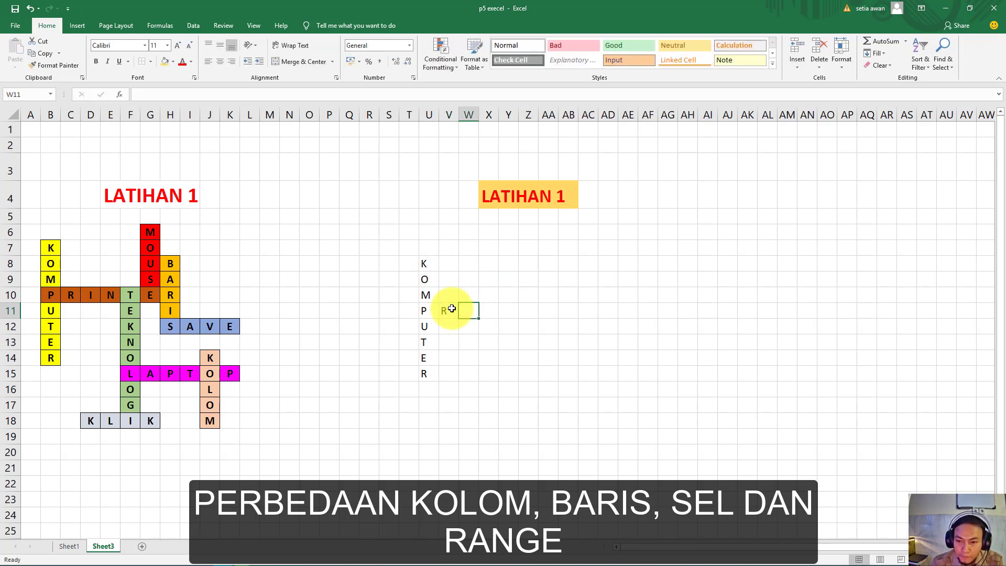
text(I)
key(Right)
text(N)
key(Right)
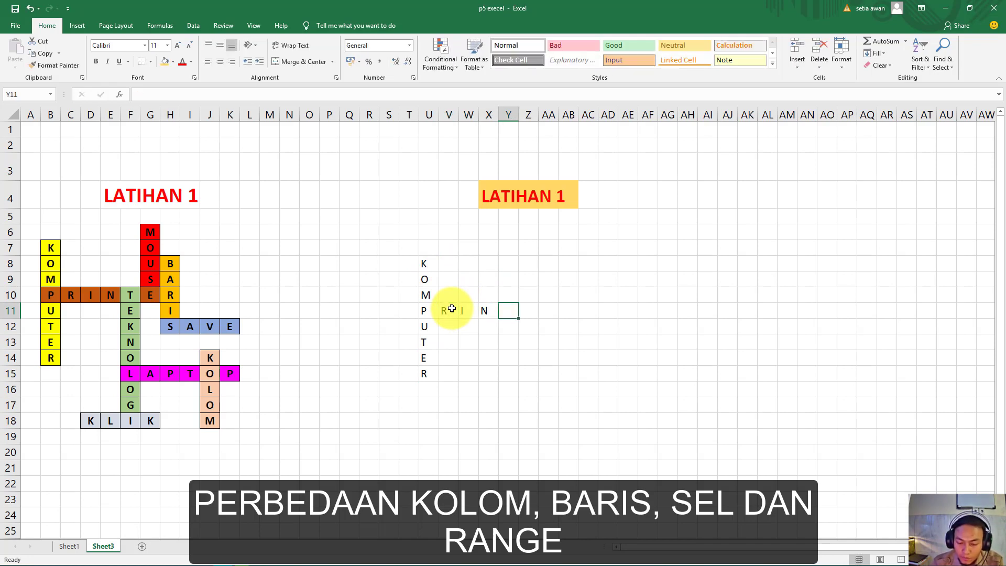
text(T)
key(Right)
text(E)
key(Right)
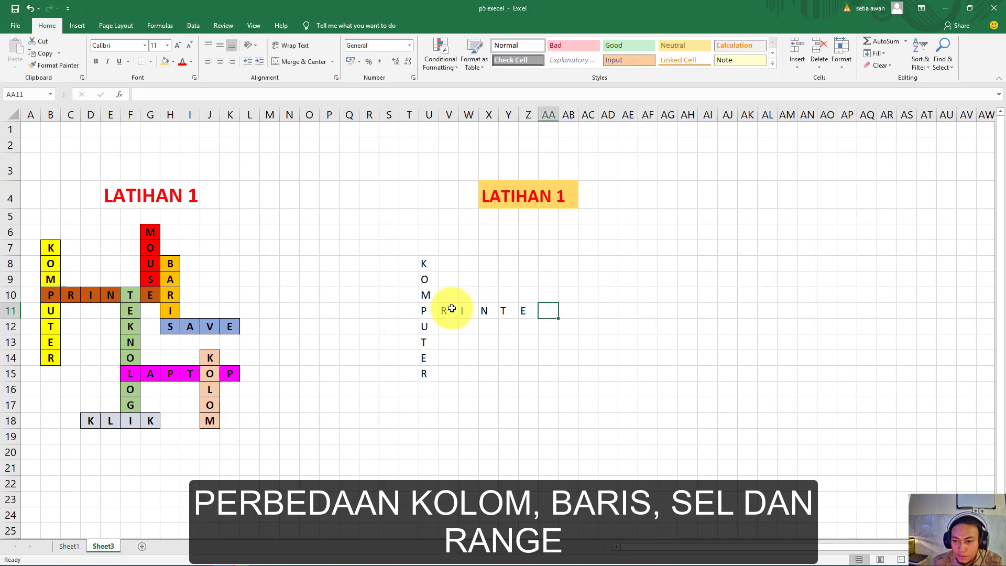
text(R)
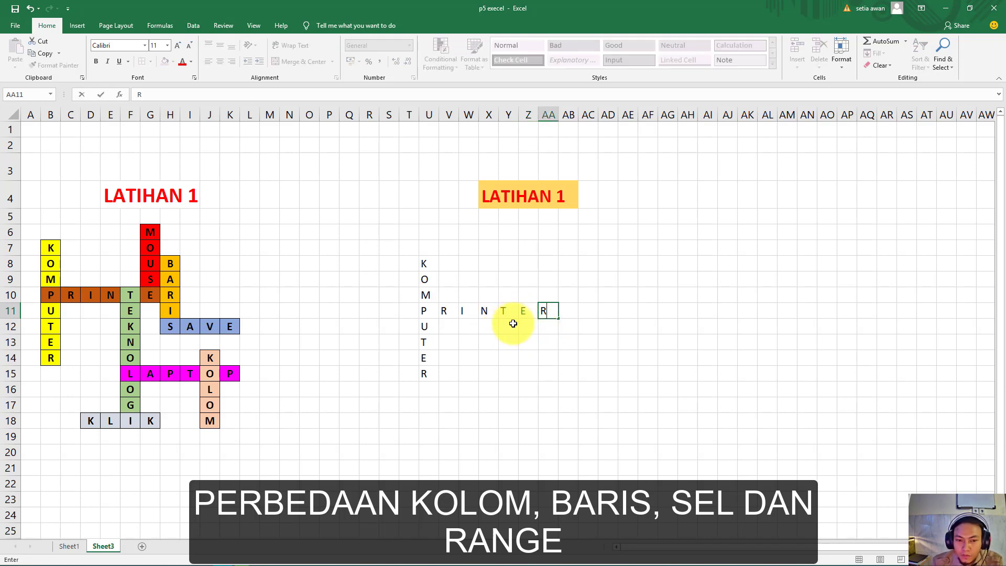
Step: Complete the vertical word TEKNOLOGI below the T in Y11 by entering E, K, N, O, L, O, G and I in cells Y12 to Y19
click(512, 326)
text(E)
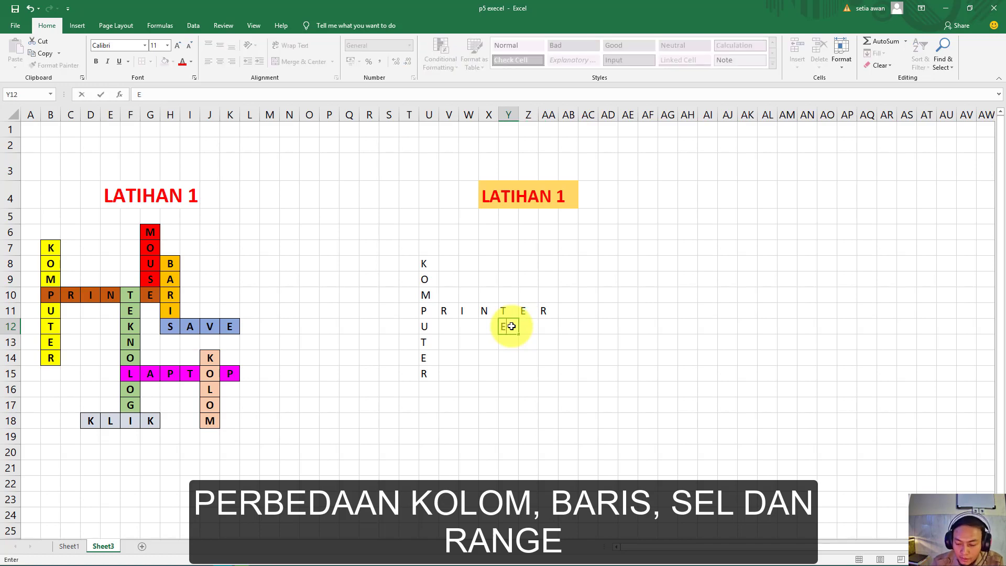
key(Return)
text(K)
key(Return)
text(N)
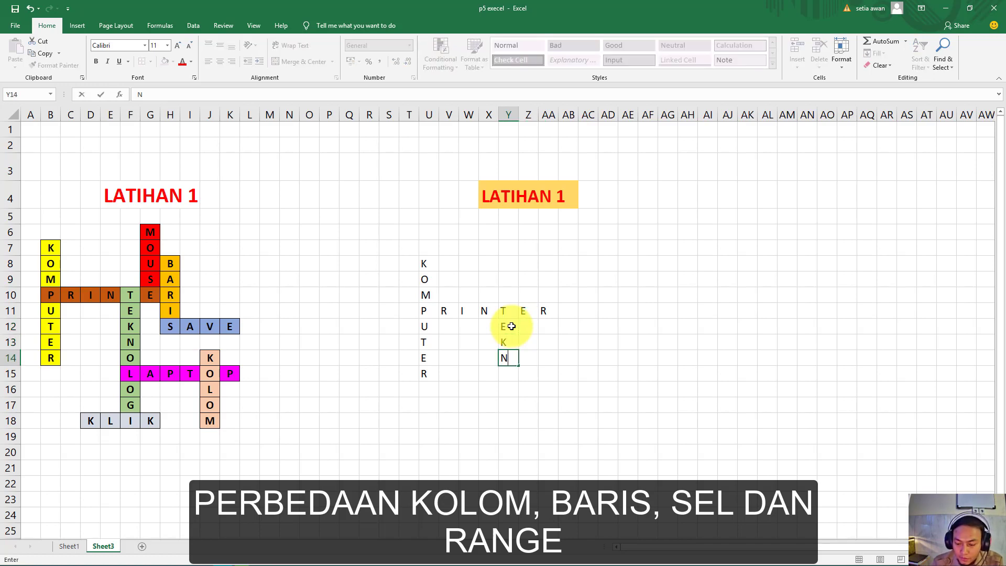
key(Return)
text(O)
key(Return)
text(L)
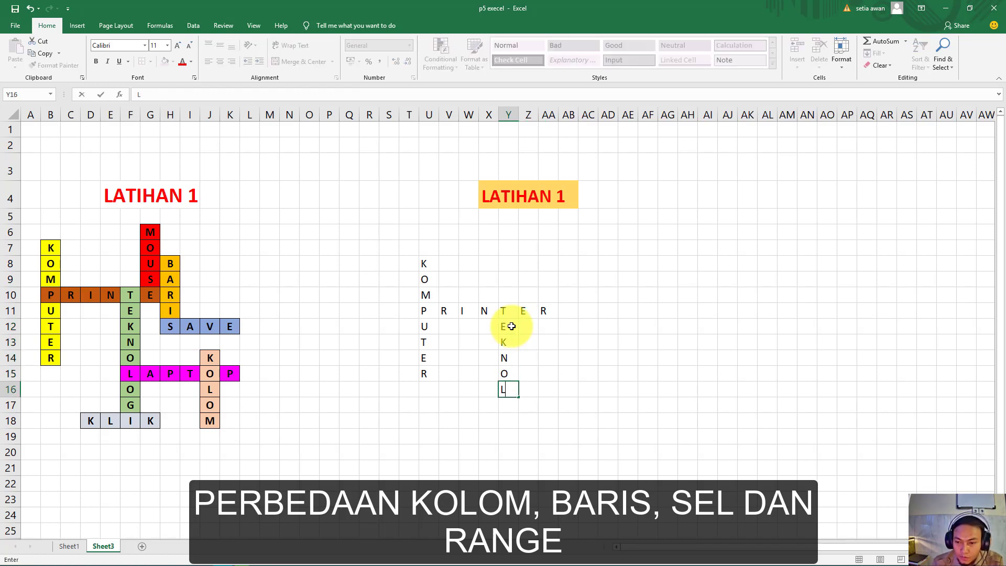
key(Return)
text(O)
key(Return)
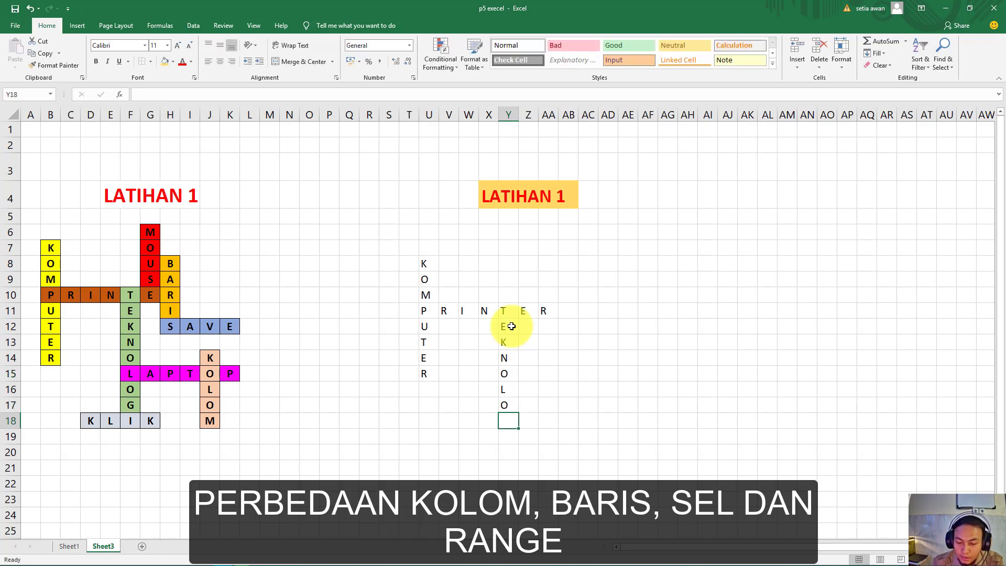
key(Return)
text(I)
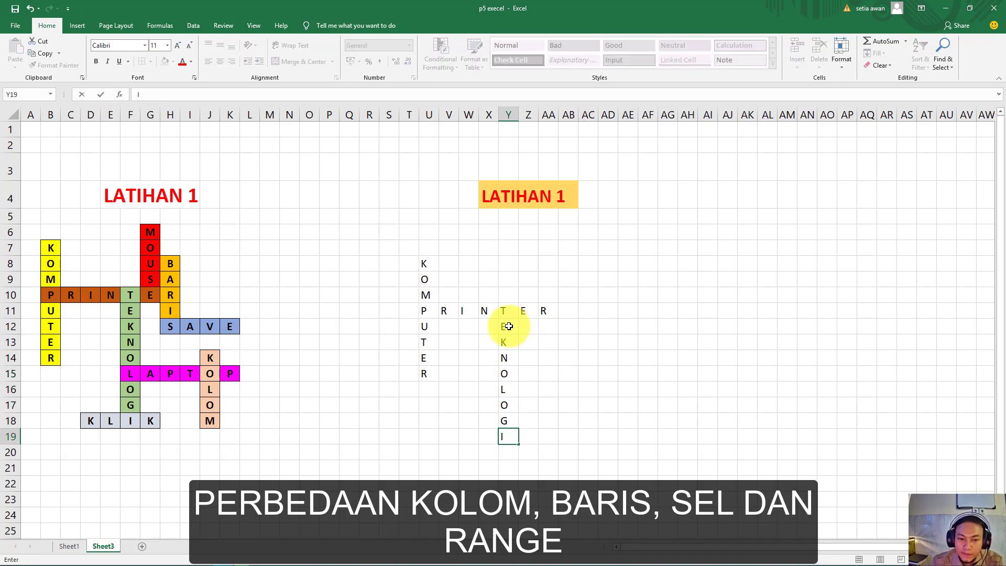
click(584, 321)
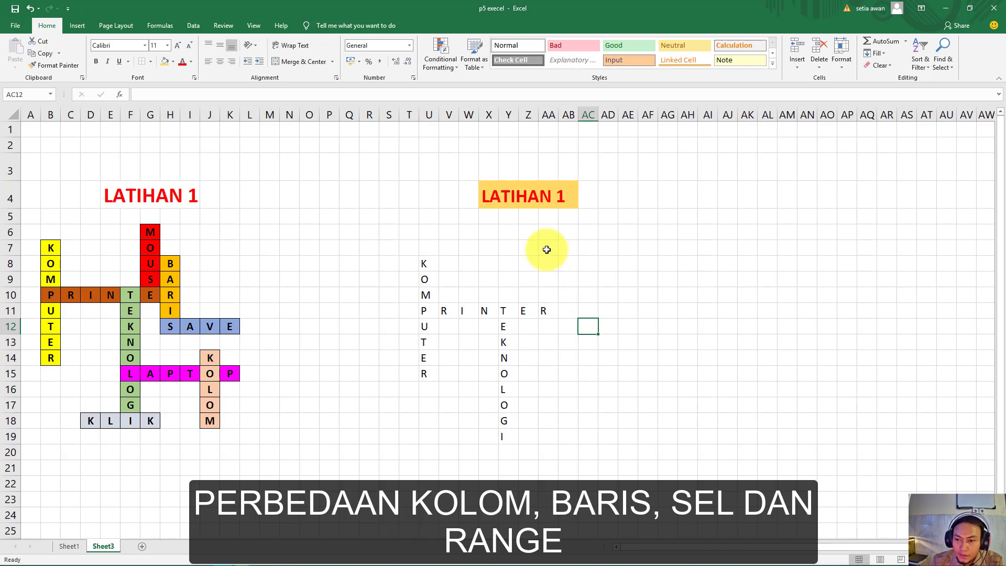
Step: Build the vertical word MOUSE above the E in Z11 by entering S, U, O and M upward from Z10 to Z7
click(529, 296)
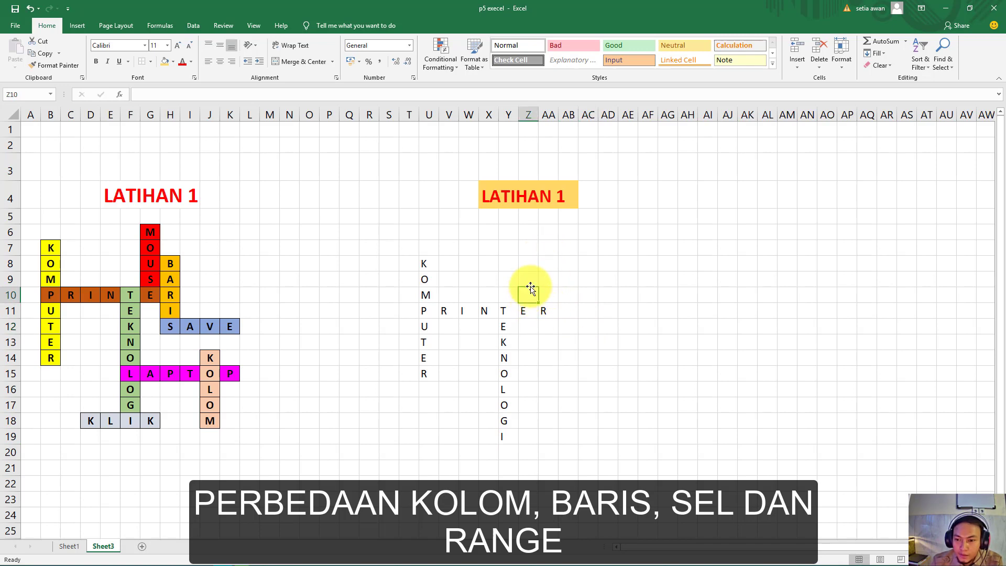
text(S)
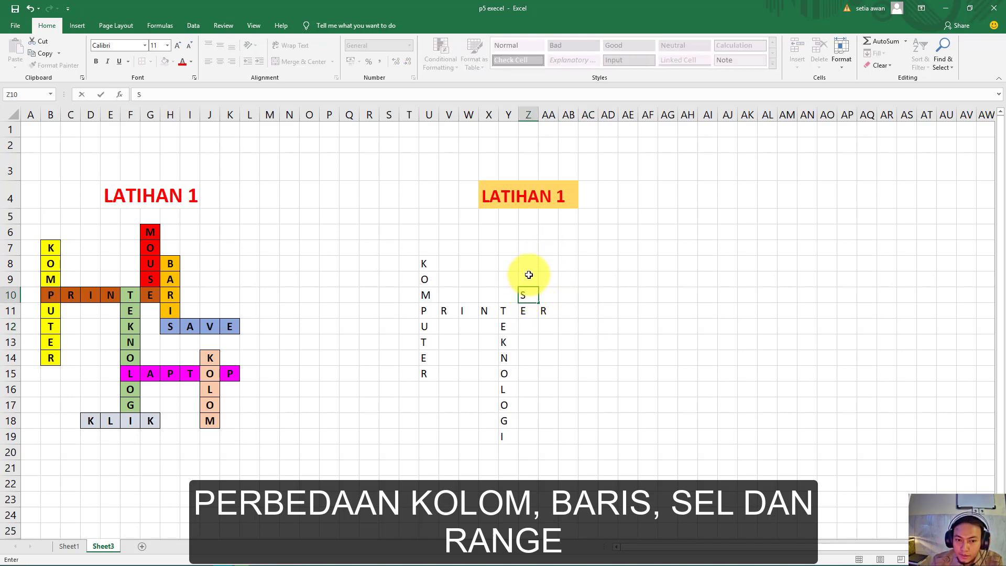
click(529, 275)
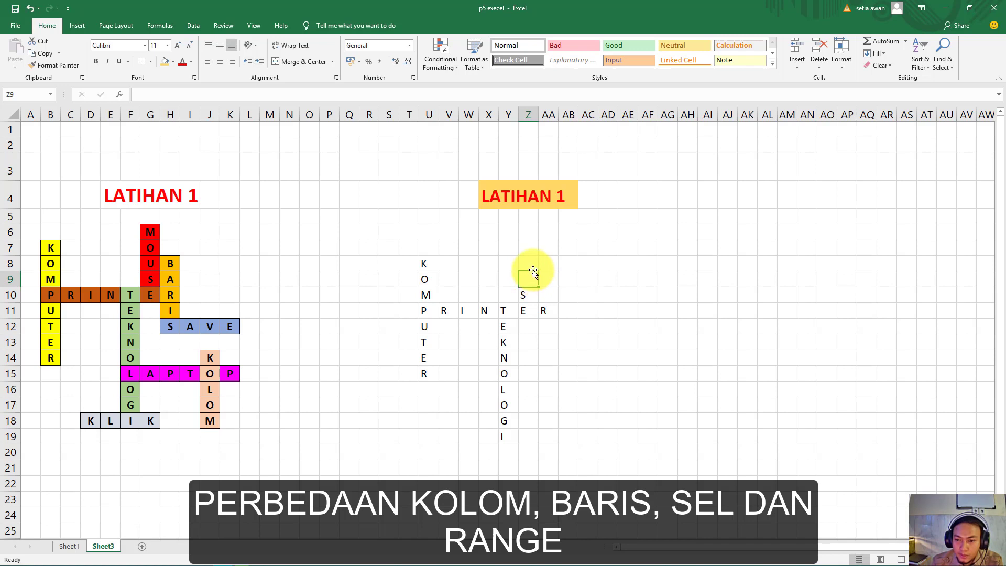
text(E)
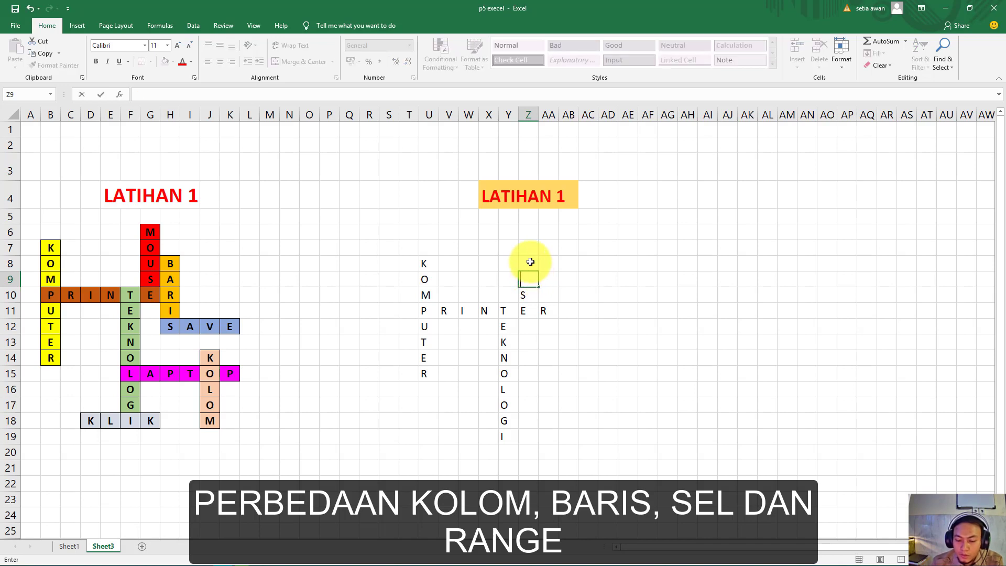
click(530, 261)
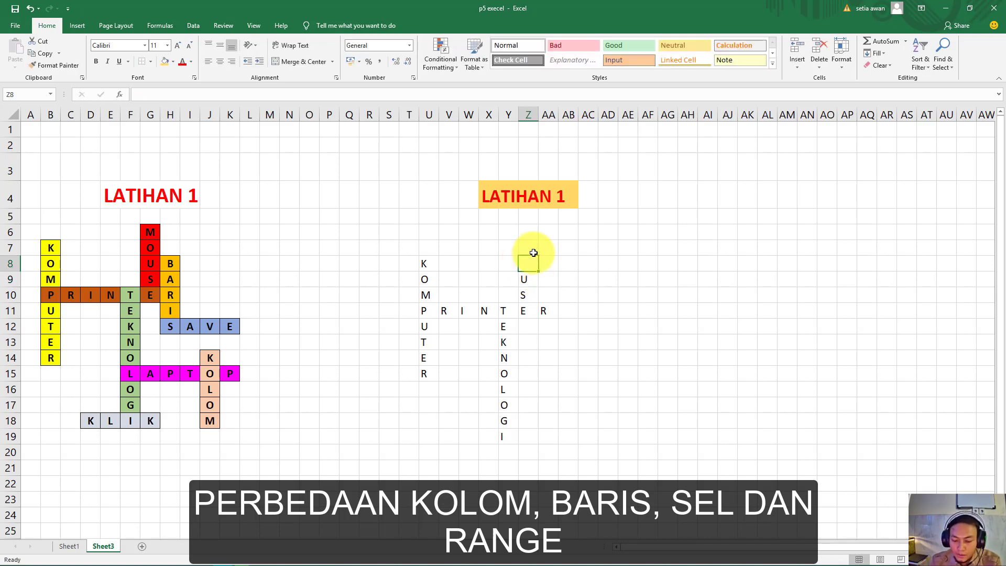
text(O)
click(532, 243)
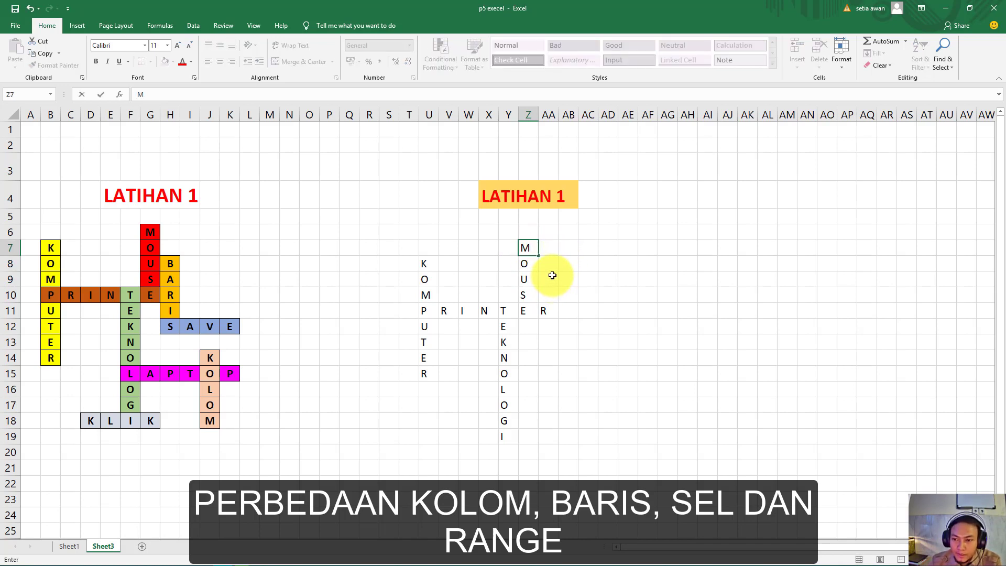
Step: Build the vertical word BARIS around the R in AA11 by entering B, A, I and S in AA9, AA10, AA12 and AA13
click(552, 275)
text(B)
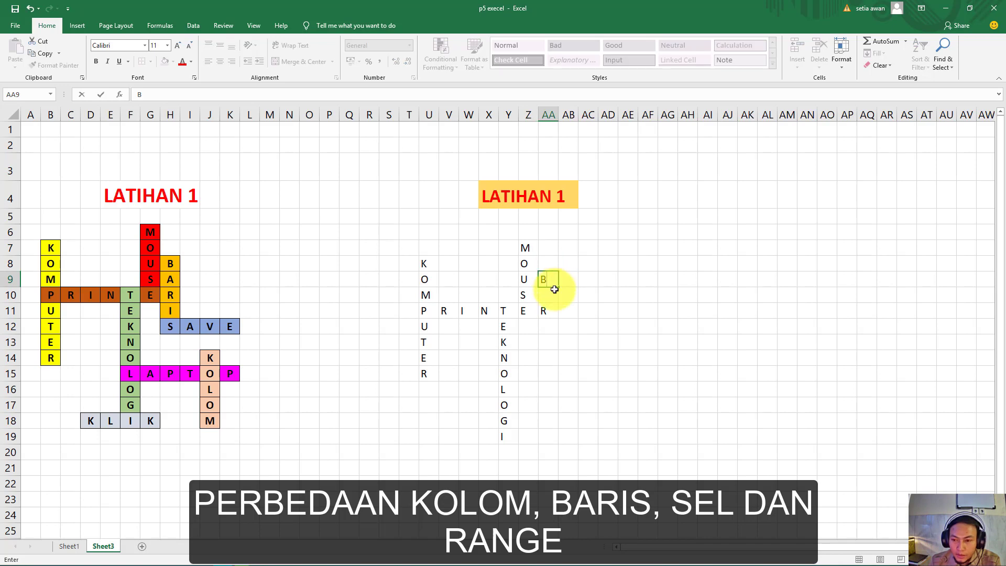
click(553, 292)
text(A)
click(551, 322)
text(I)
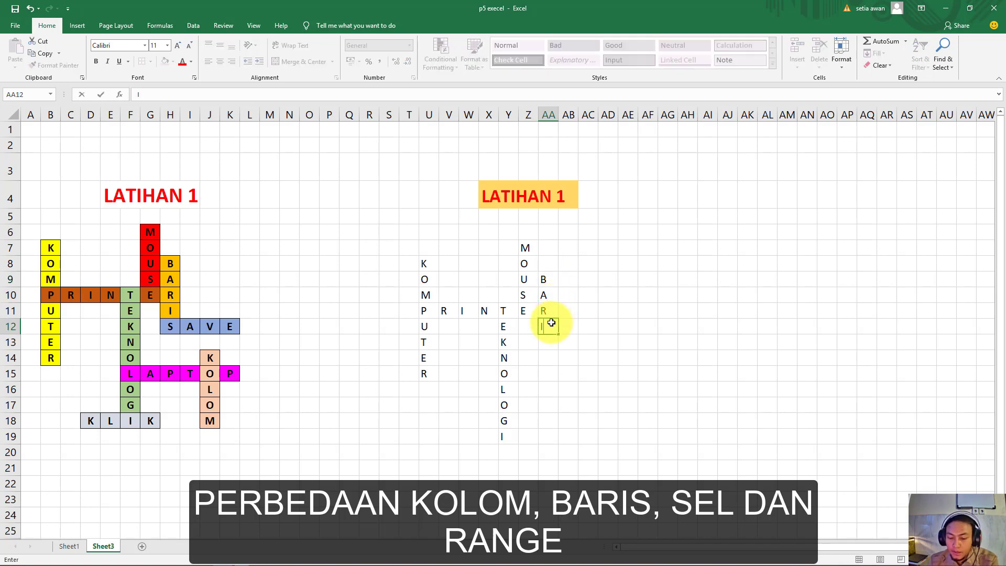
click(550, 341)
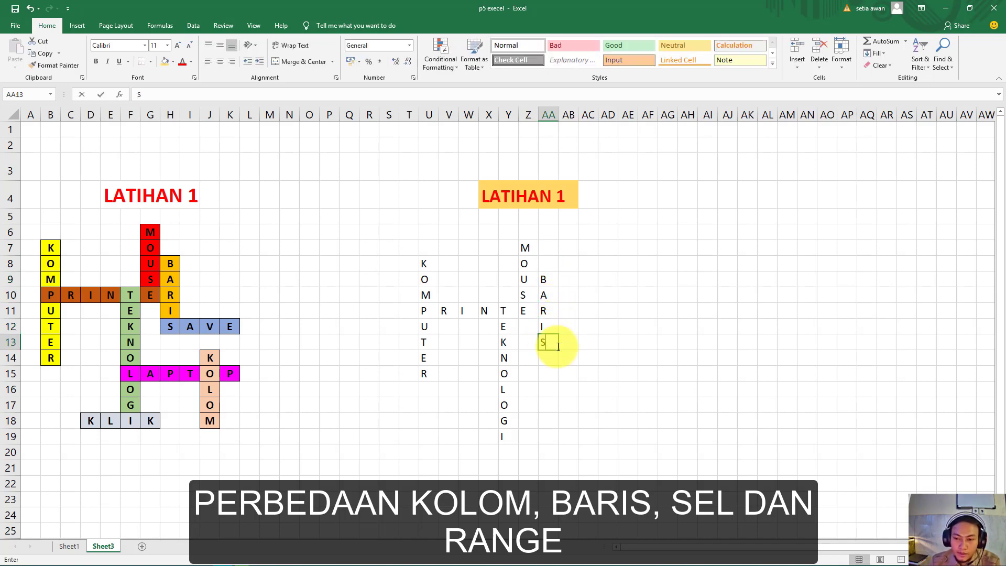
text(S)
Step: Complete the horizontal word SAVE from the S in AA13 by entering A, V and E in cells AB13 to AD13
click(574, 345)
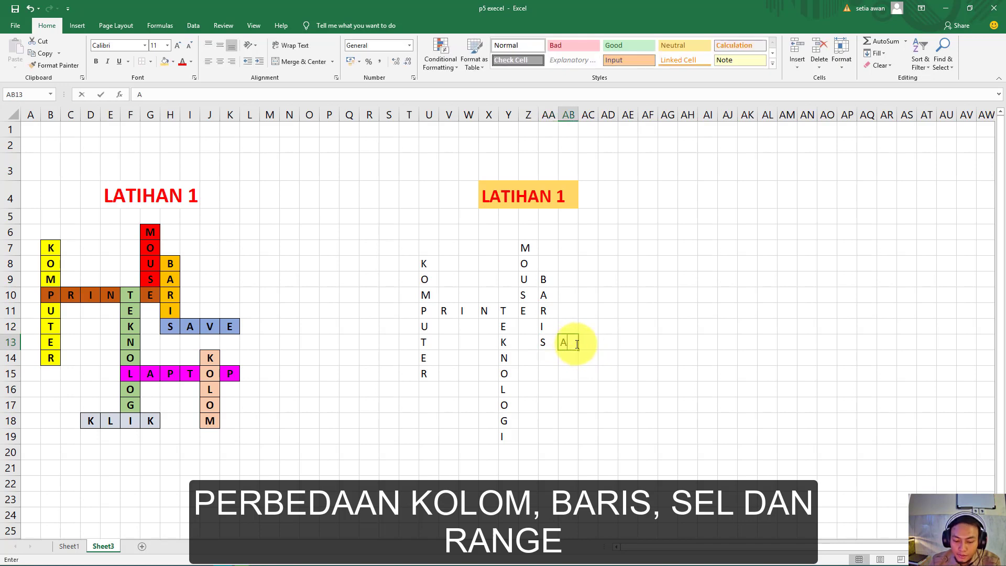
click(587, 342)
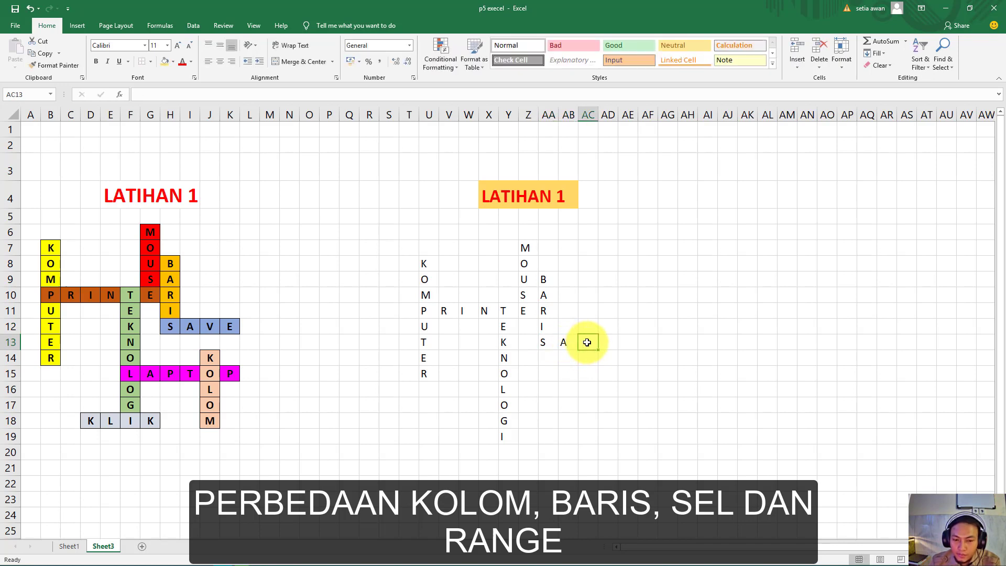
text(V)
click(606, 342)
text(E)
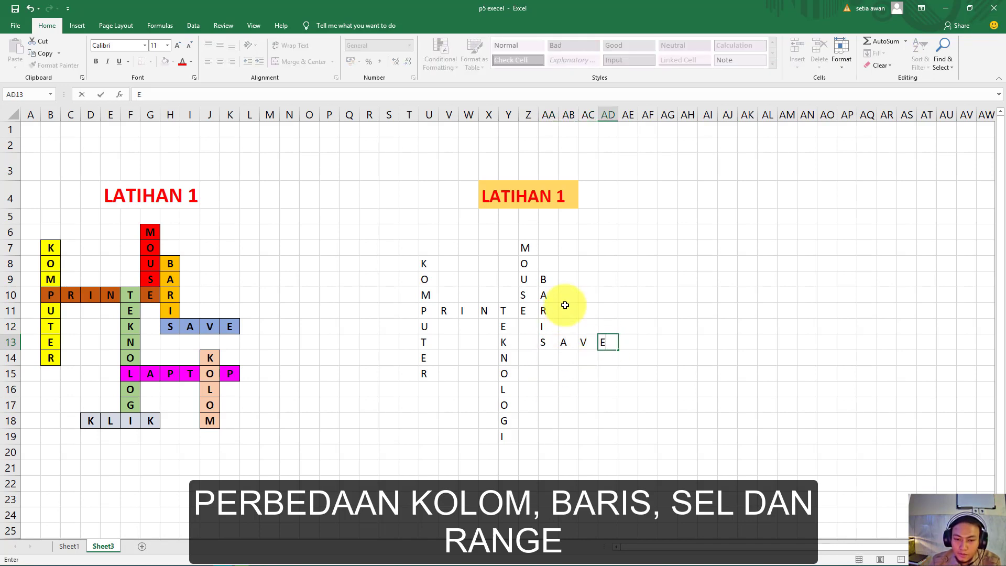
Step: Complete the horizontal word LAPTOP from the L in Y16 by entering A, P, T, O and P in cells Z16 to AD16
click(528, 395)
text(A)
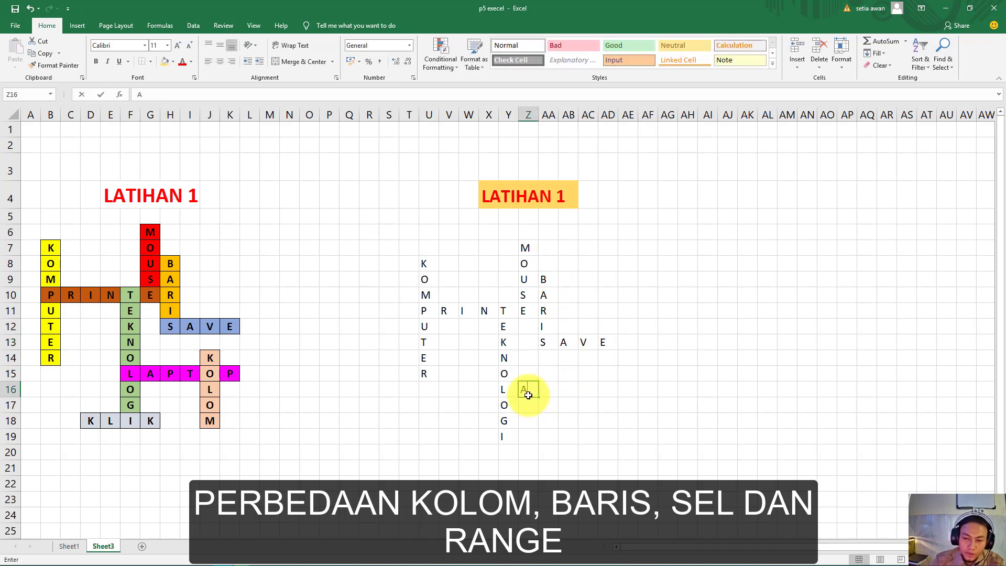
click(546, 395)
text(P)
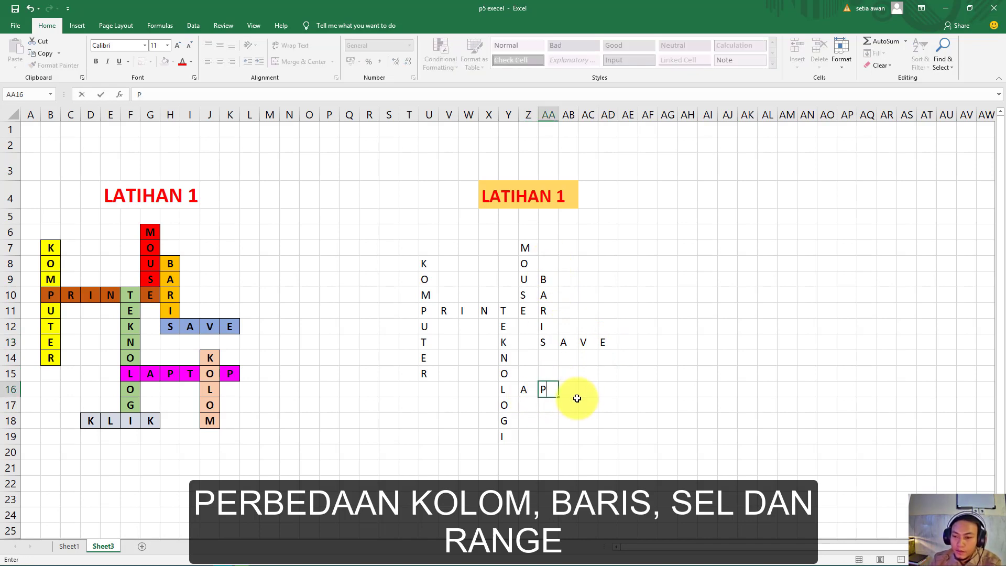
click(571, 389)
text(T)
click(591, 390)
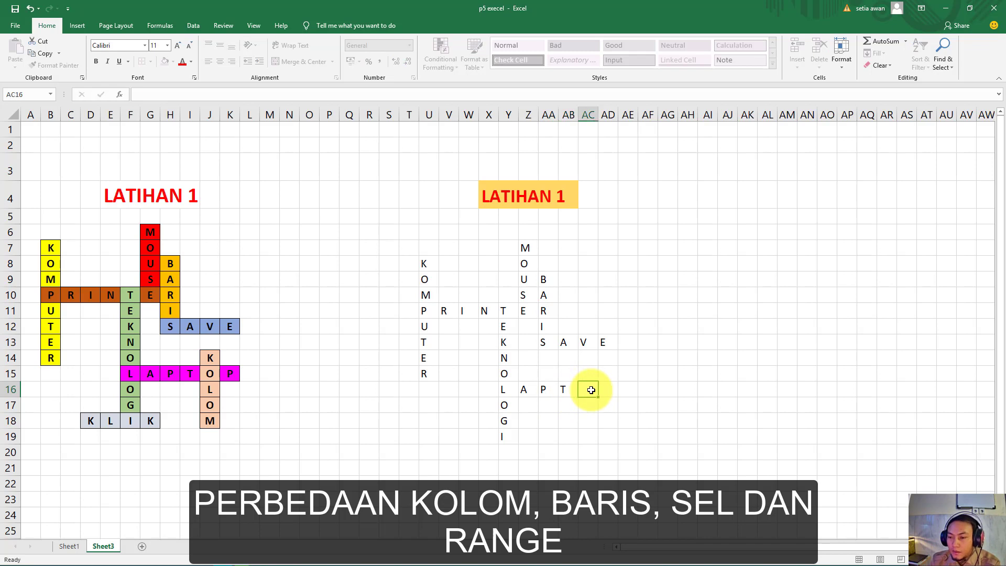
text(O)
click(604, 389)
text(P)
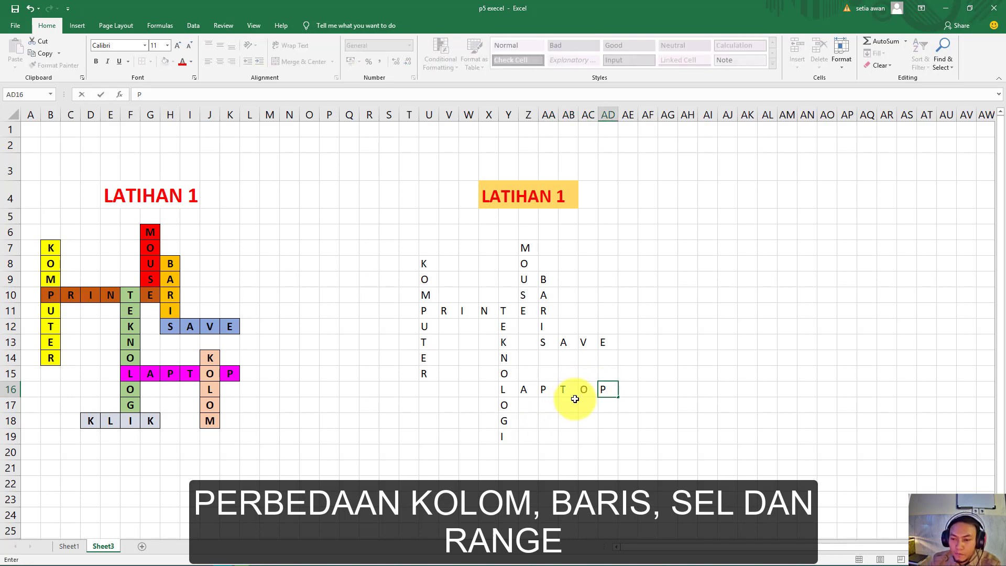
Step: Build the vertical word KOLOM around the O in AC16 by entering K, L, O and M in AC15, AC17, AC18 and AC19
click(588, 374)
text(K)
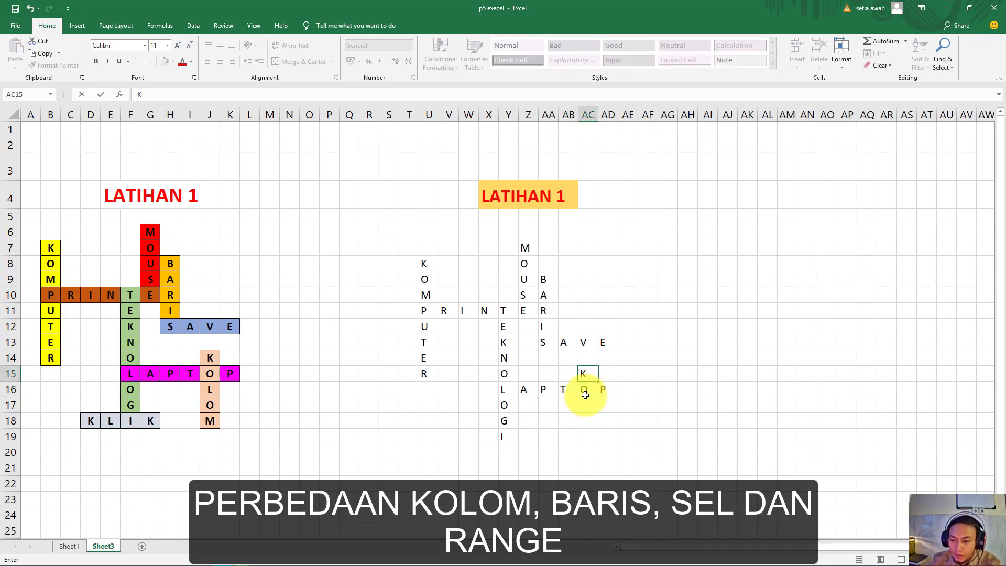
click(584, 404)
text(L)
click(589, 419)
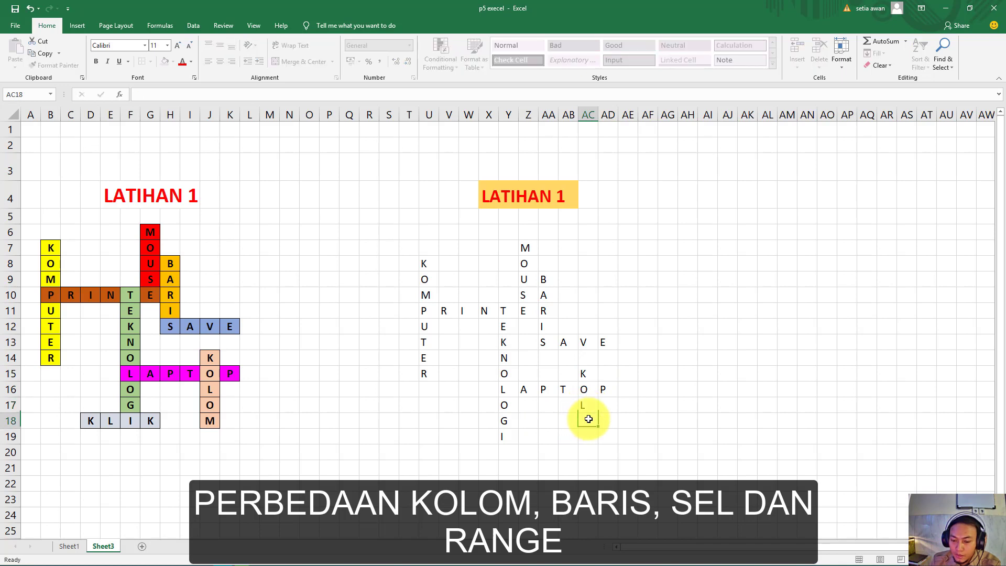
text(O)
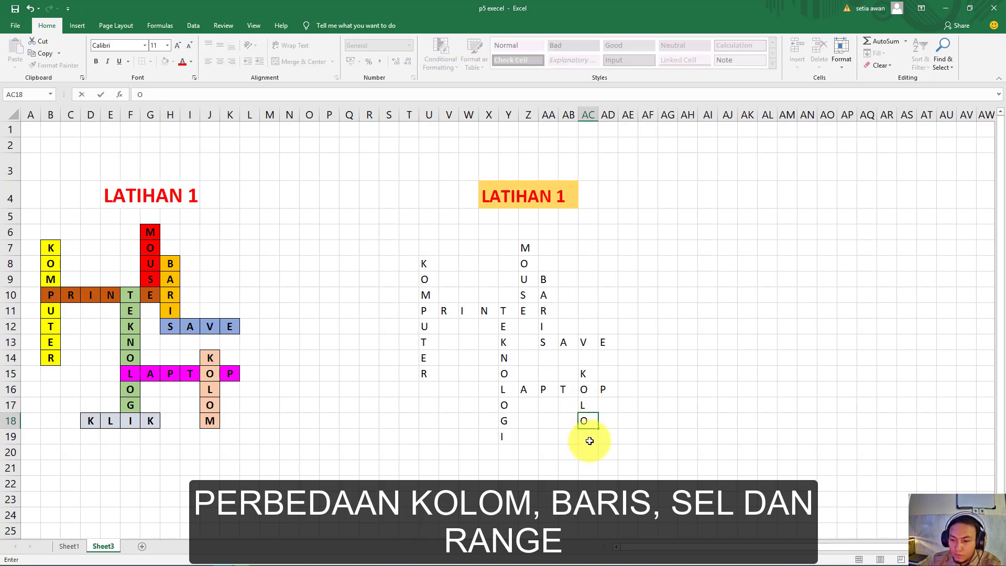
click(585, 435)
text(M)
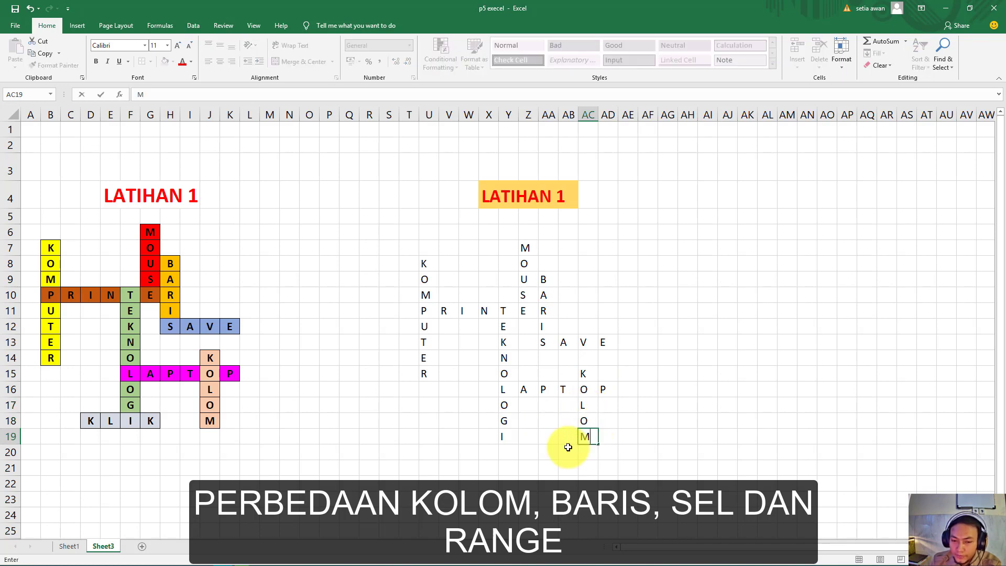
Step: Build the horizontal word KLIK around the I in Y19 by entering K, L and K in W19, X19 and Z19
click(469, 439)
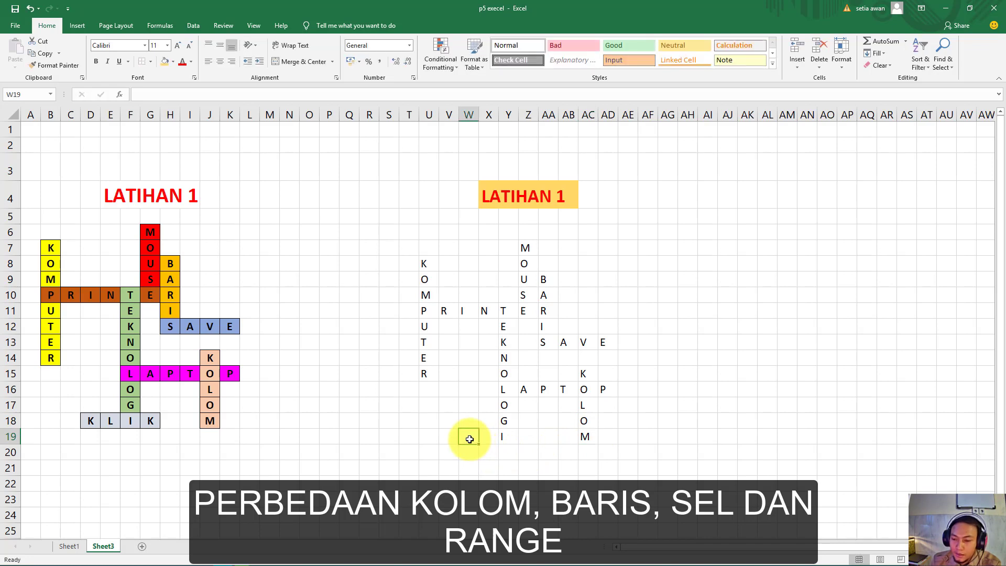
text(K)
click(495, 434)
text(L)
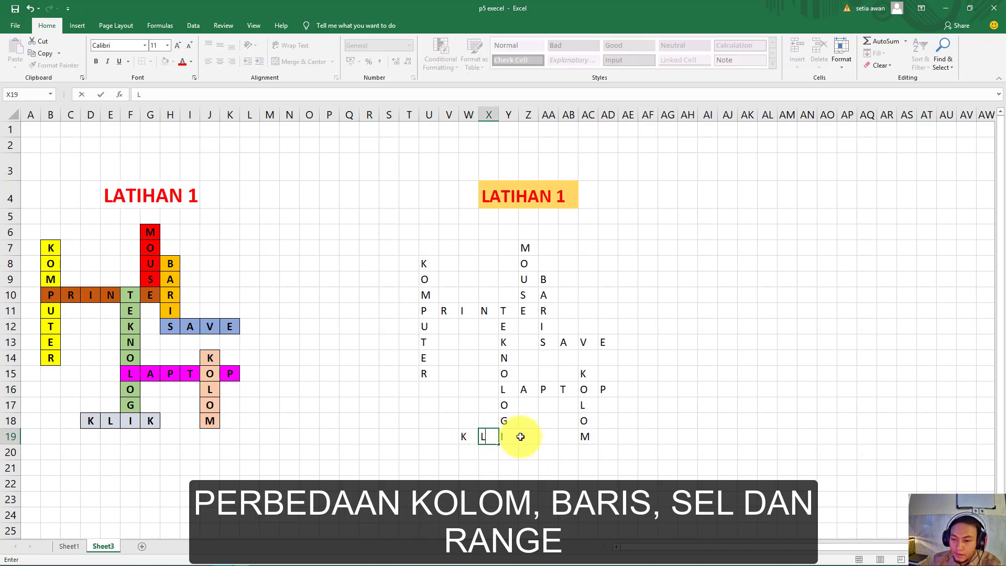
click(524, 436)
text(K)
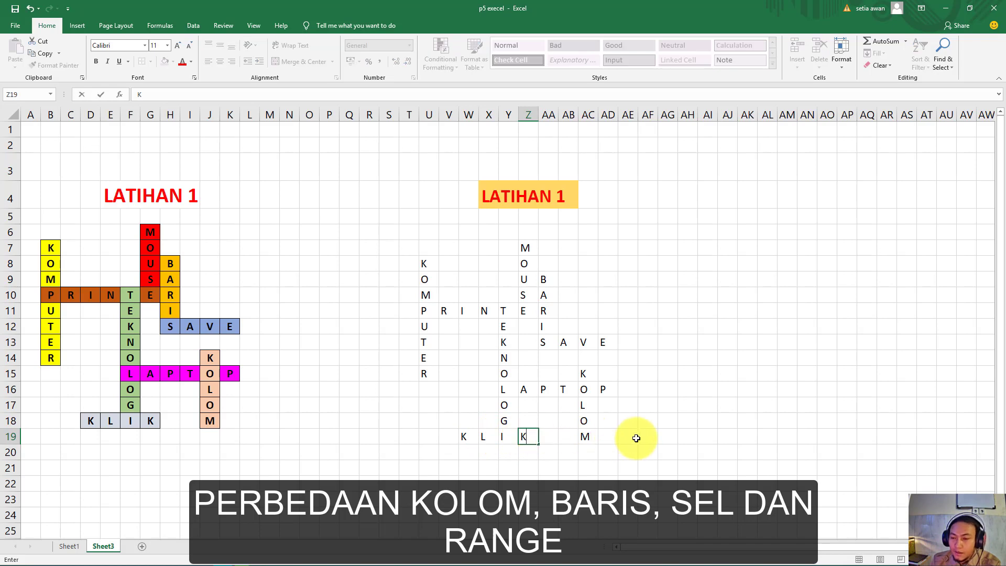
click(628, 437)
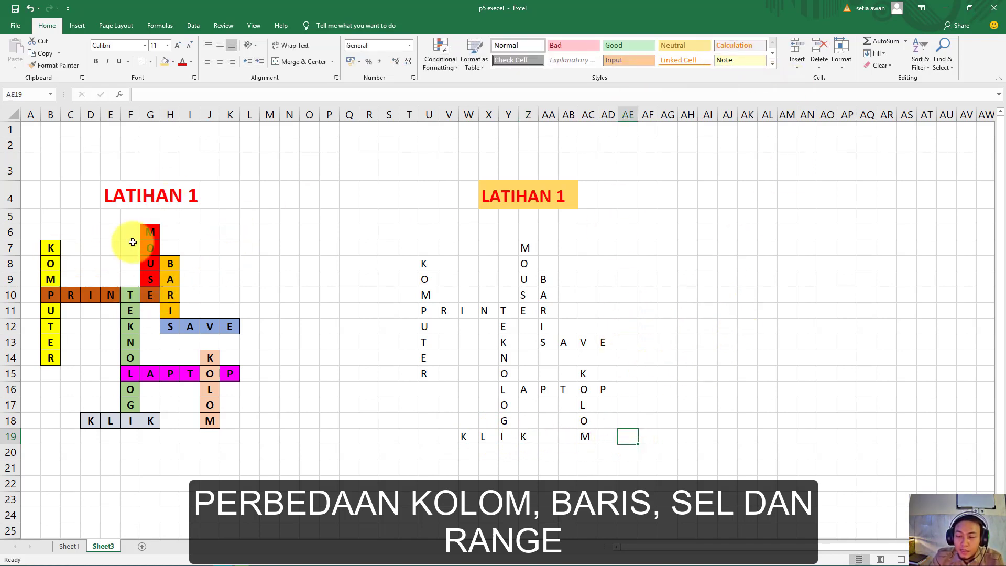
drag(426, 267, 424, 374)
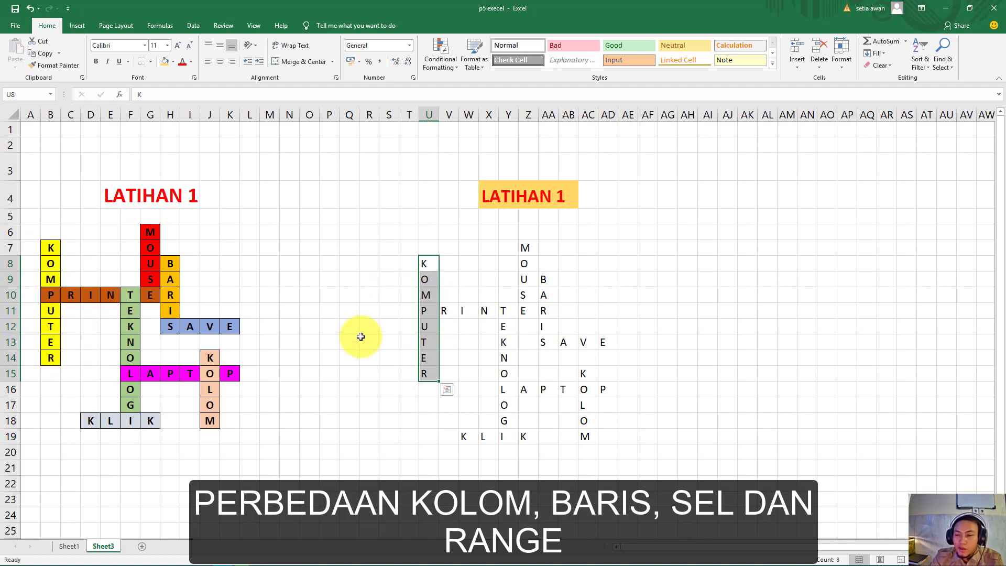
click(605, 280)
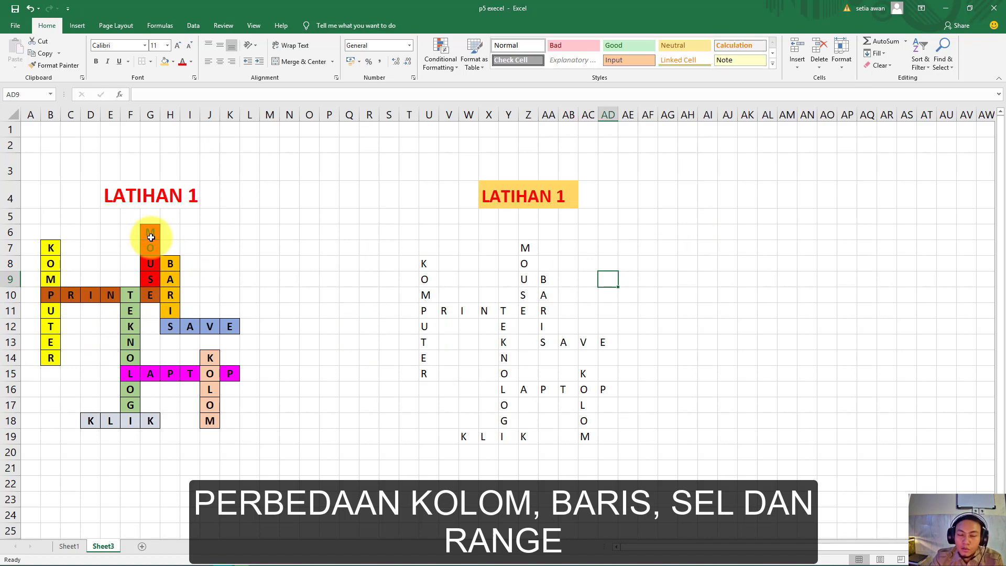
click(470, 324)
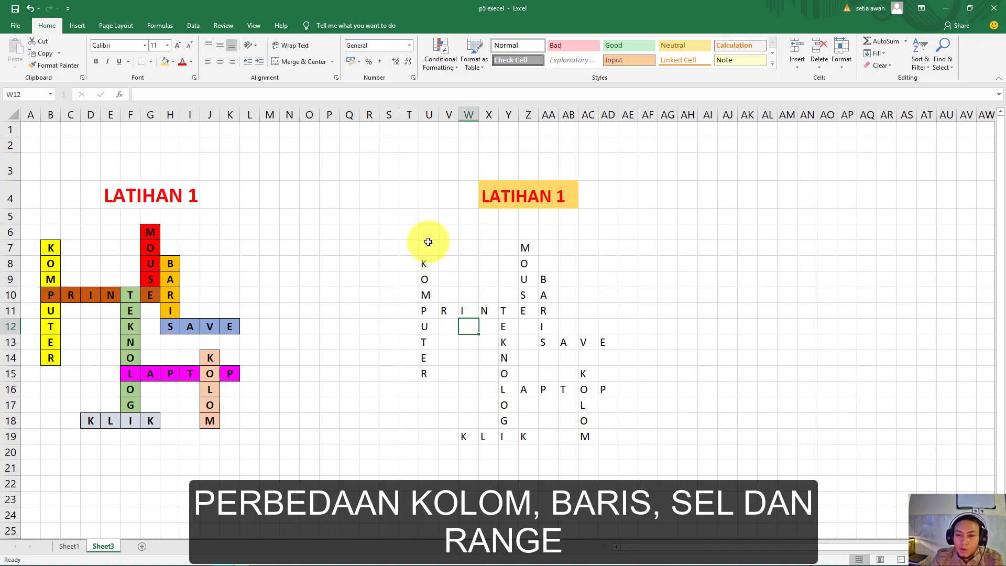
Step: Center the crossword letters horizontally across the range U6:AD20
drag(423, 236, 604, 450)
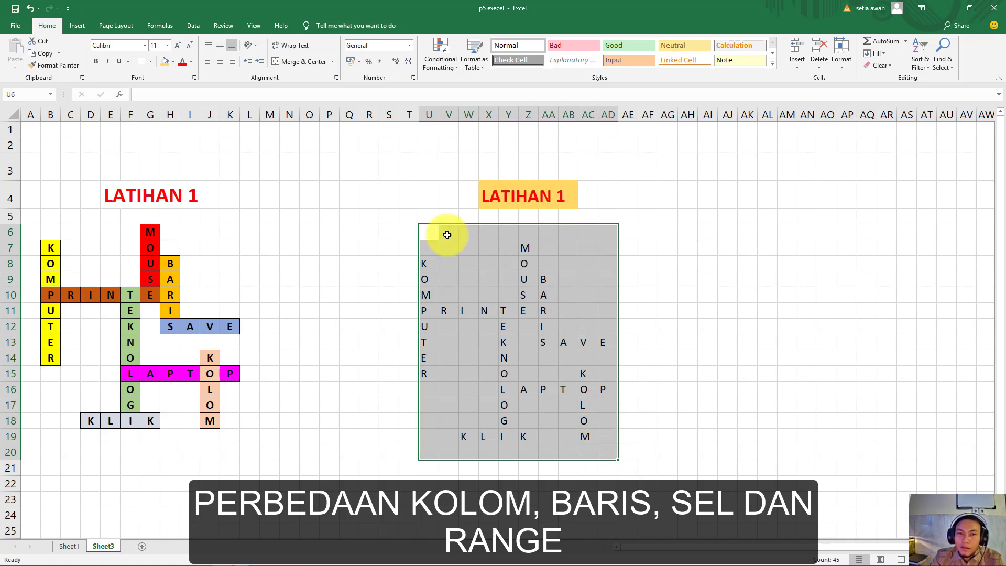
click(218, 62)
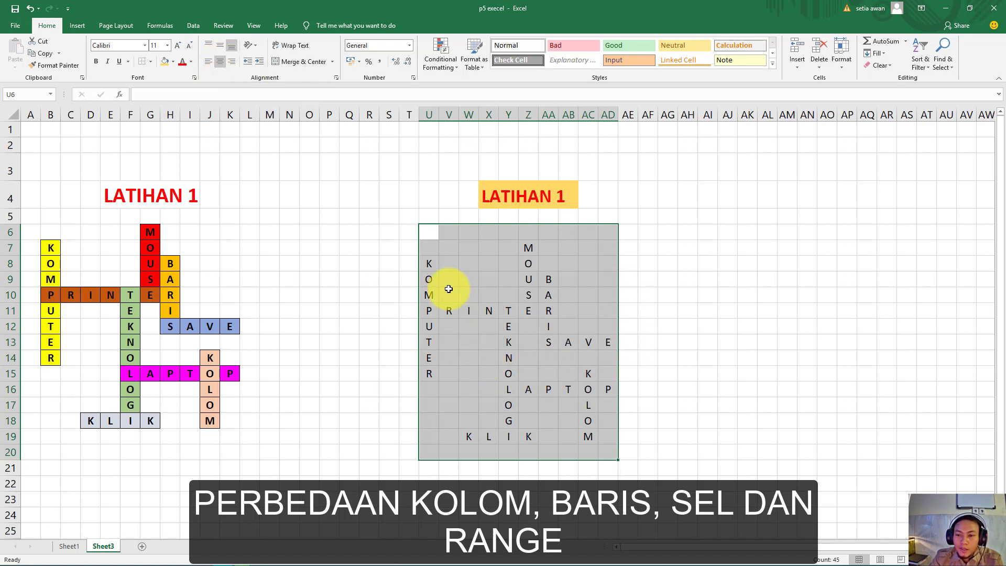
click(661, 341)
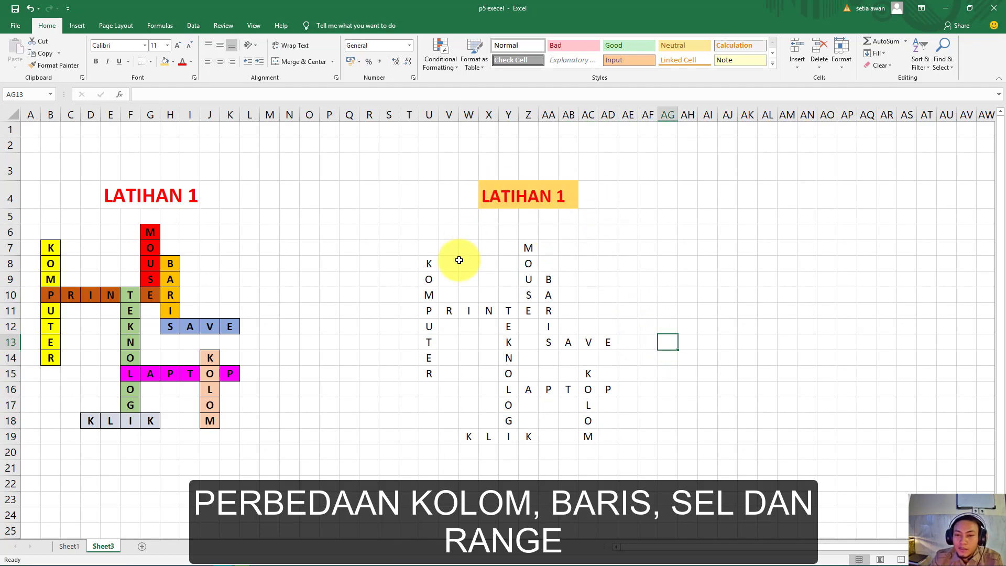
Step: Apply All Borders to the word KOMPUTER in U8:U15
drag(431, 262, 430, 374)
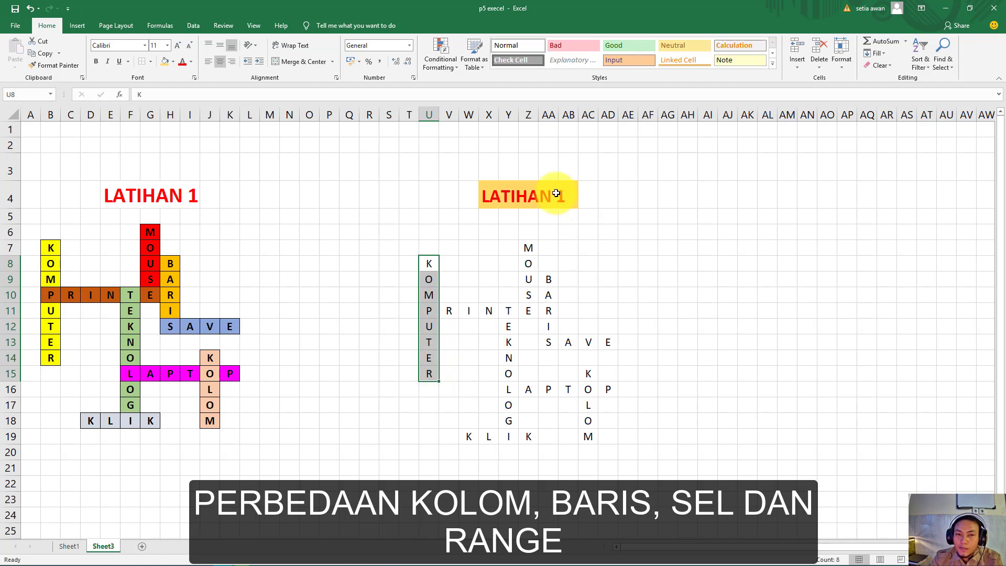
click(152, 62)
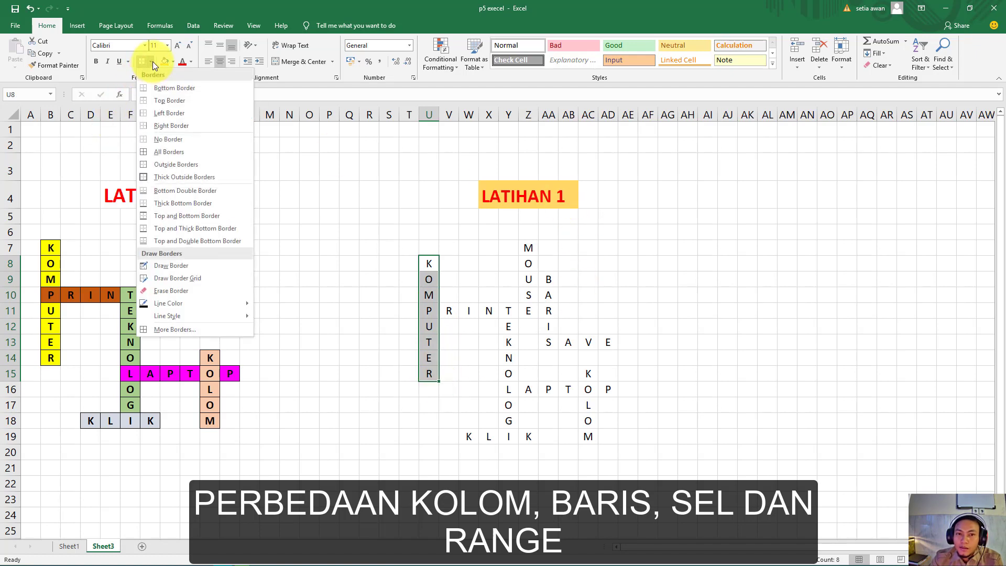
click(203, 152)
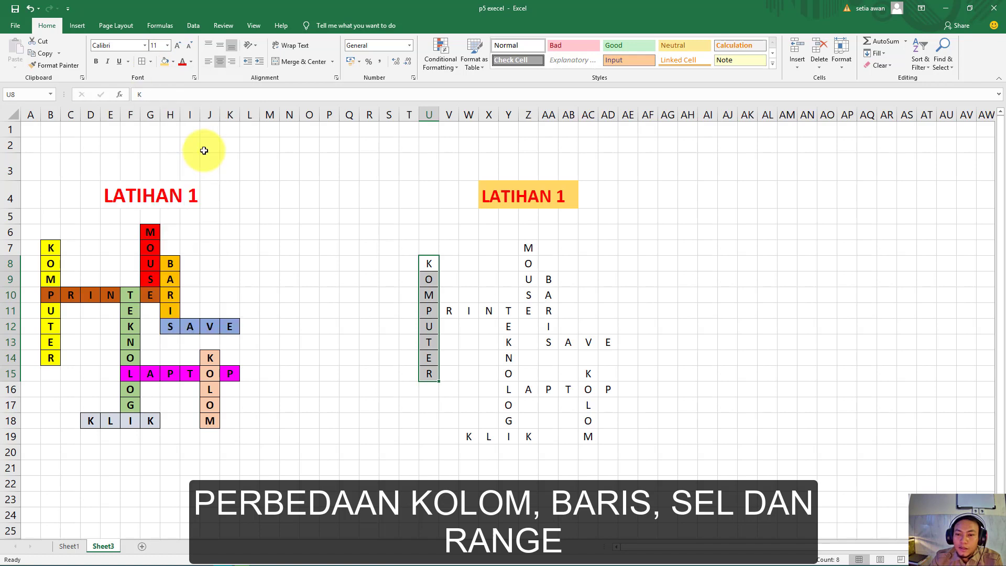
click(482, 304)
Step: Extend the borders below KOMPUTER by applying All Borders to U14:U17
drag(431, 357, 431, 405)
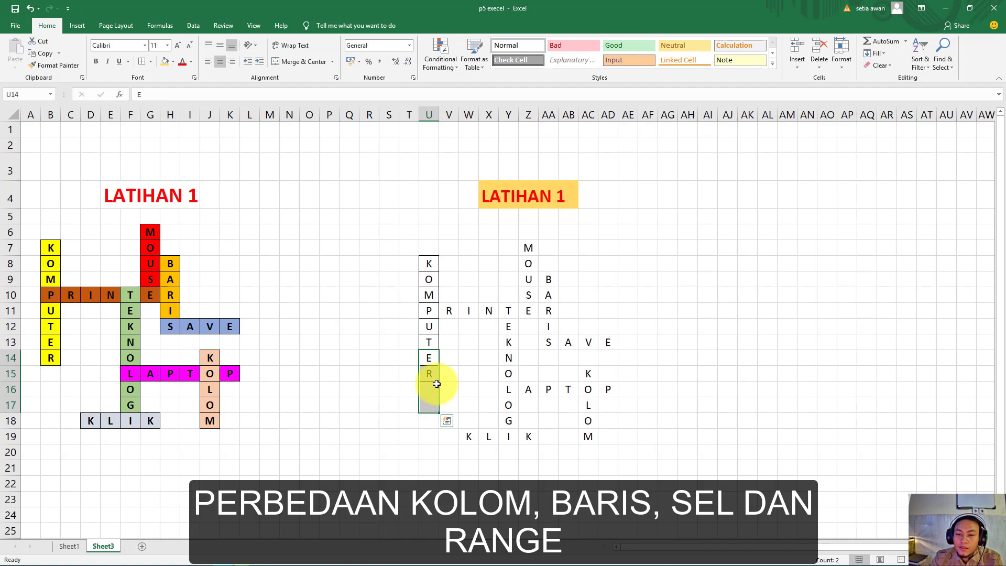
click(142, 61)
click(389, 405)
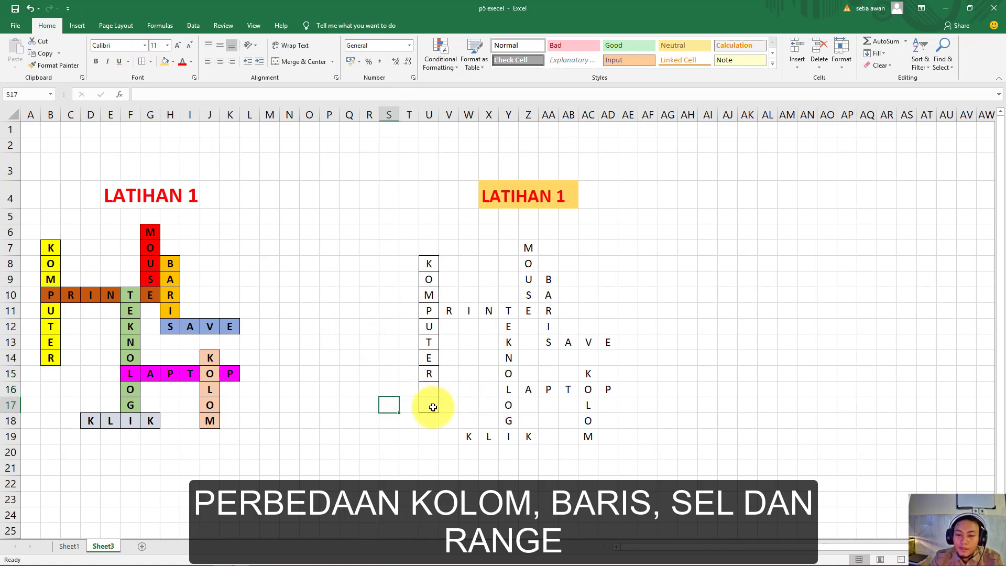
Step: Remove the borders from the empty cells U16 and U17 with No Border
drag(433, 407, 434, 391)
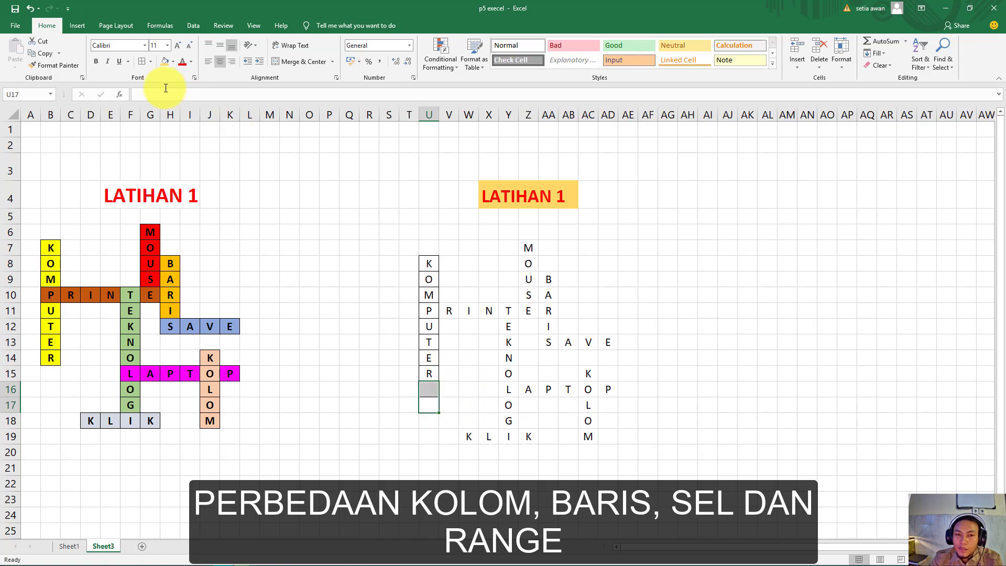
click(151, 61)
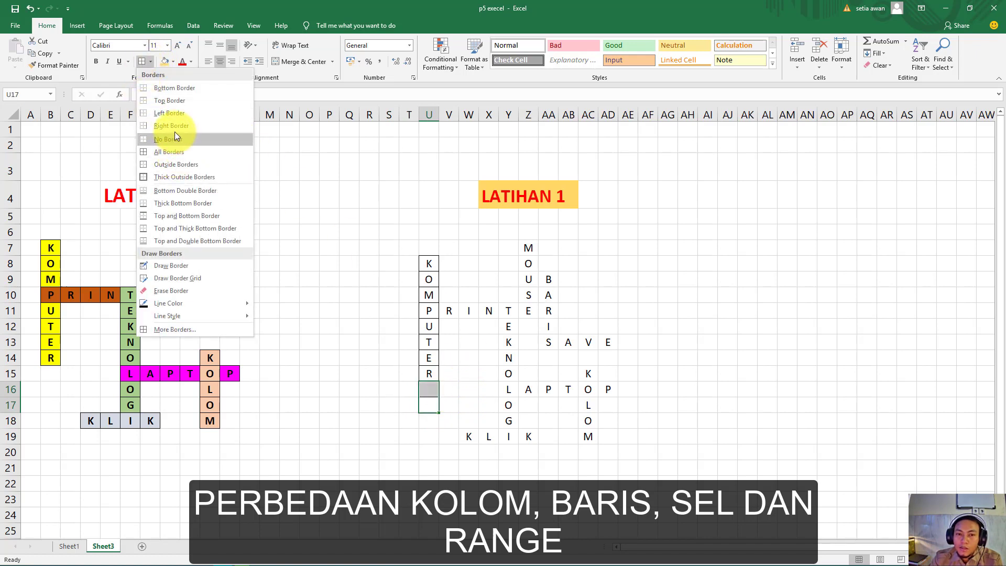
click(171, 139)
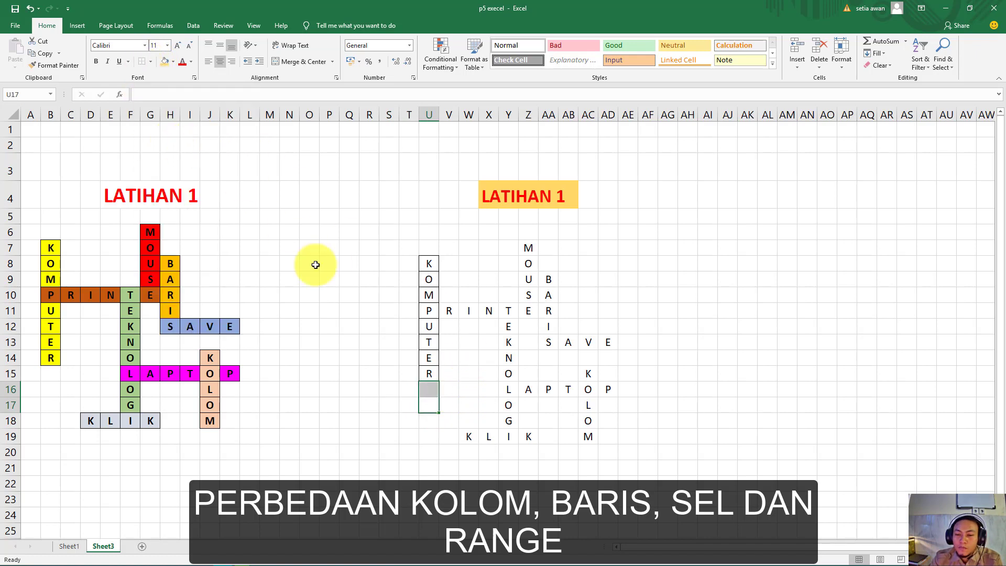
click(411, 329)
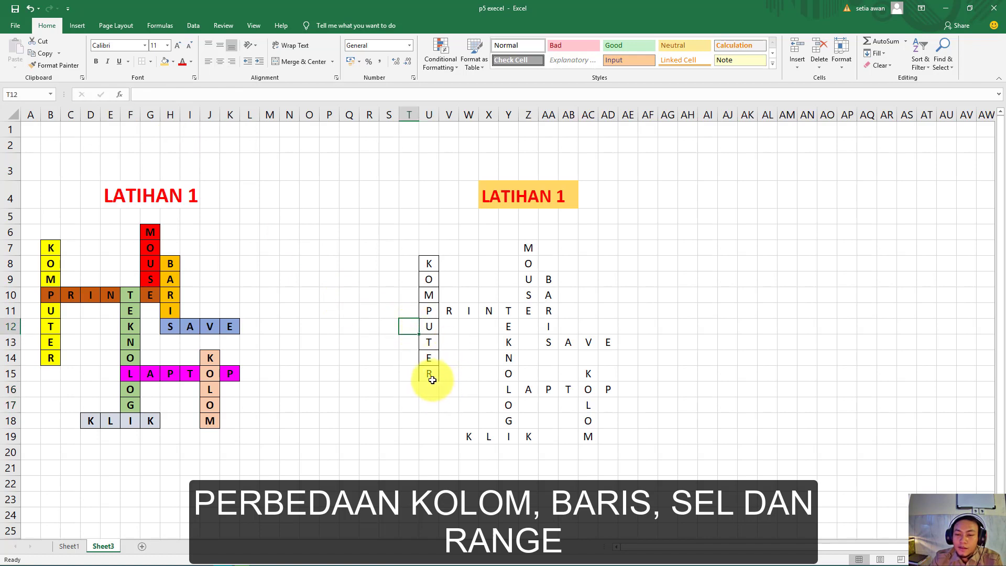
Step: Reapply All Borders to the KOMPUTER letters in U8:U15
drag(433, 380, 429, 263)
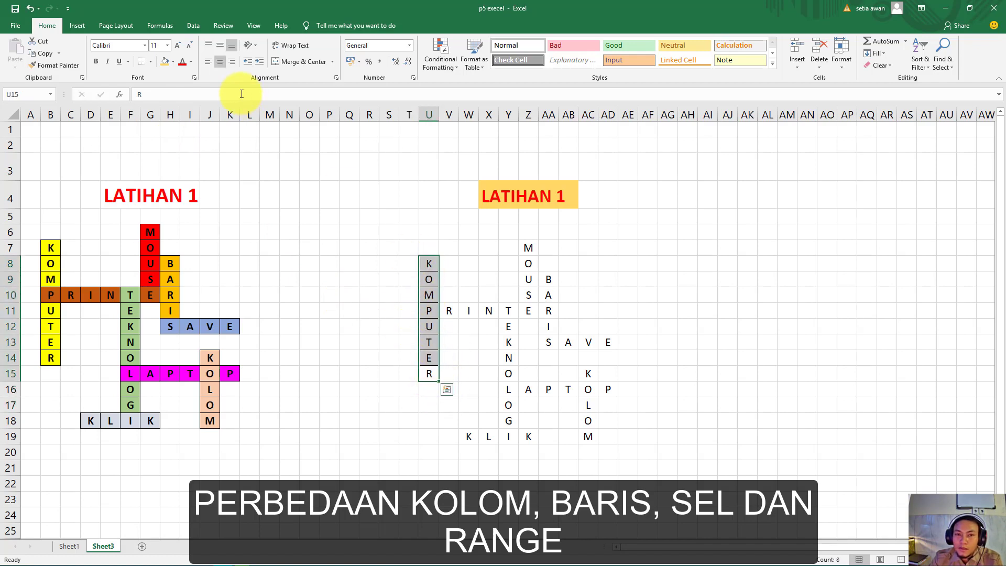
click(150, 62)
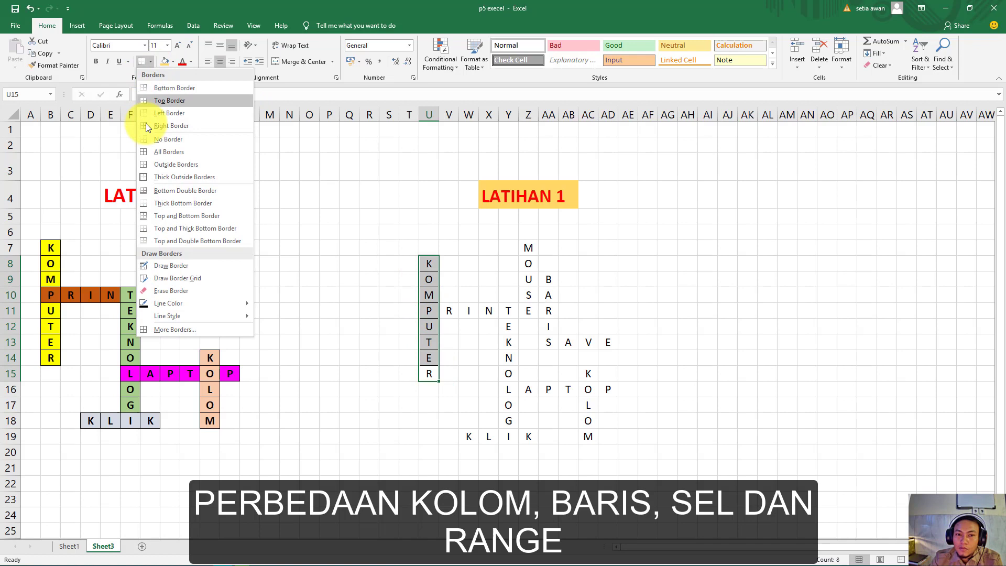
click(174, 151)
click(508, 372)
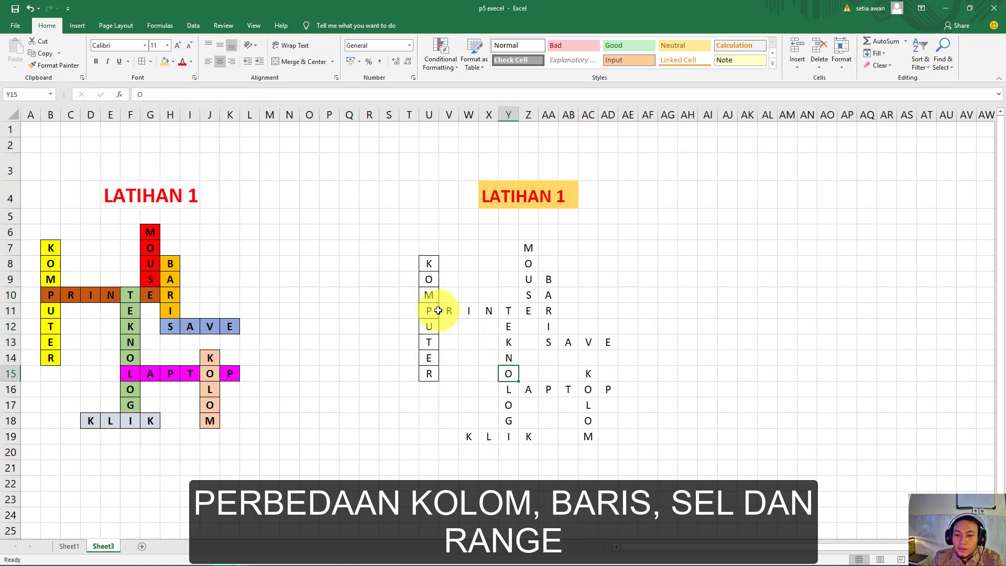
Step: Apply All Borders to the words PRINTER in U11:AA11, MOUSE in Z7:Z11 and BARIS in AA9:AA13
drag(438, 311, 532, 311)
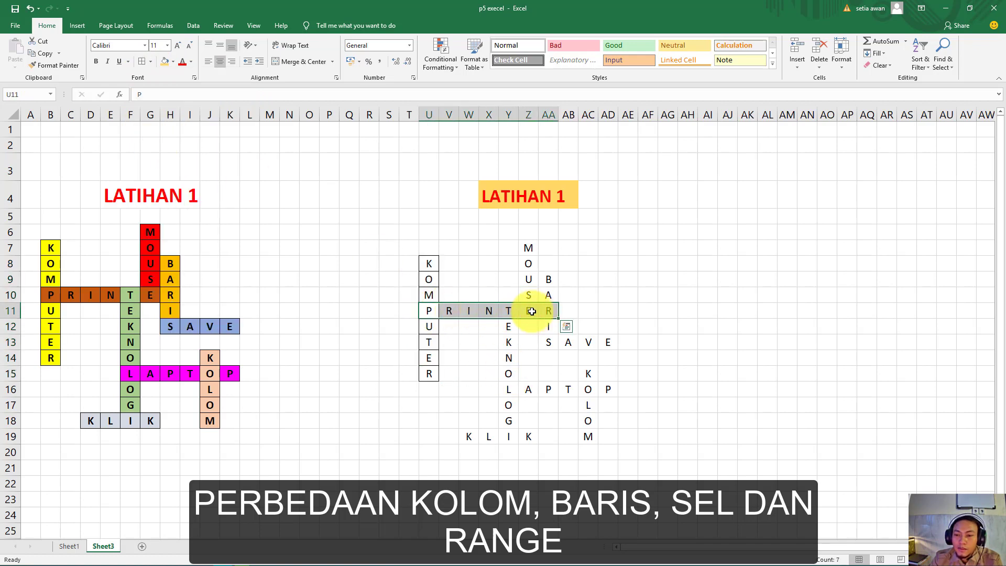
click(142, 61)
drag(529, 248, 547, 342)
click(147, 61)
click(142, 61)
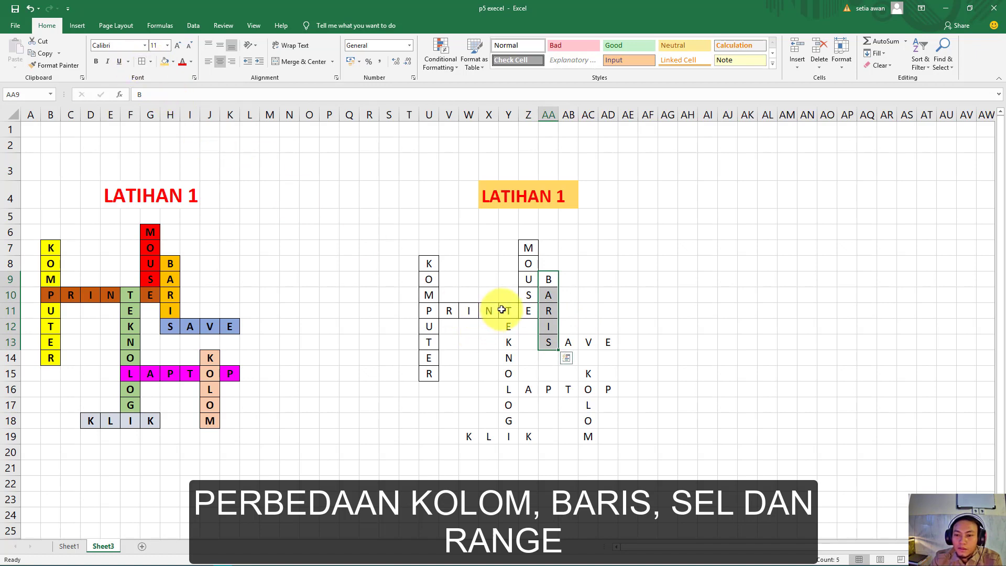
Step: Apply All Borders to the words TEKNOLOGI in Y11:Y19 and LAPTOP in Y16:AD16
drag(508, 311, 513, 440)
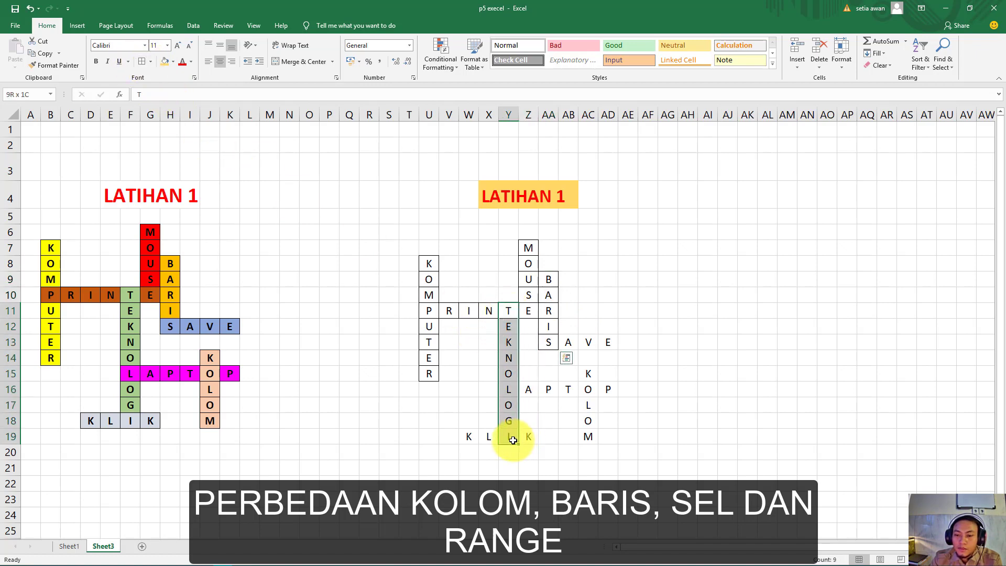
click(143, 61)
drag(511, 389, 608, 389)
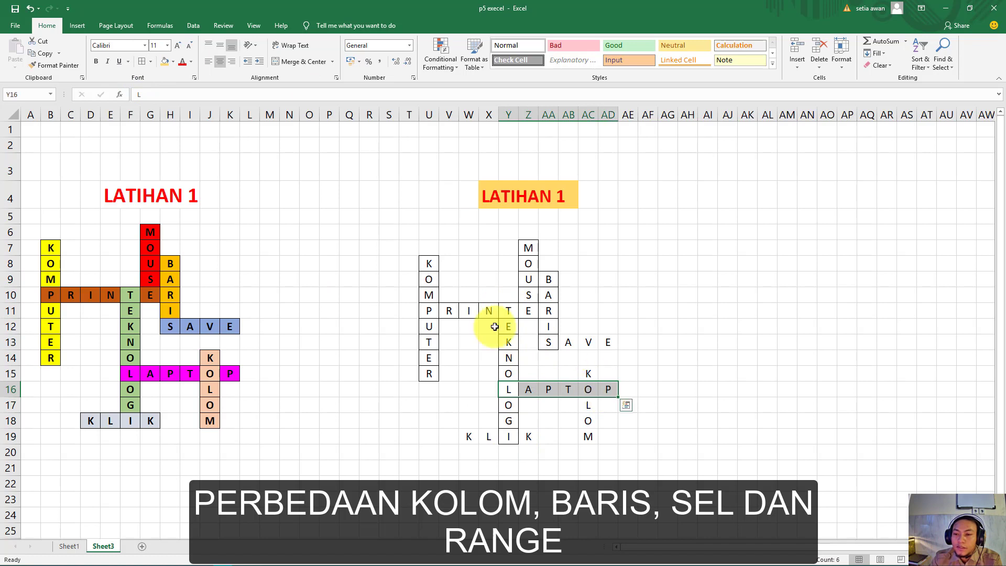
click(142, 62)
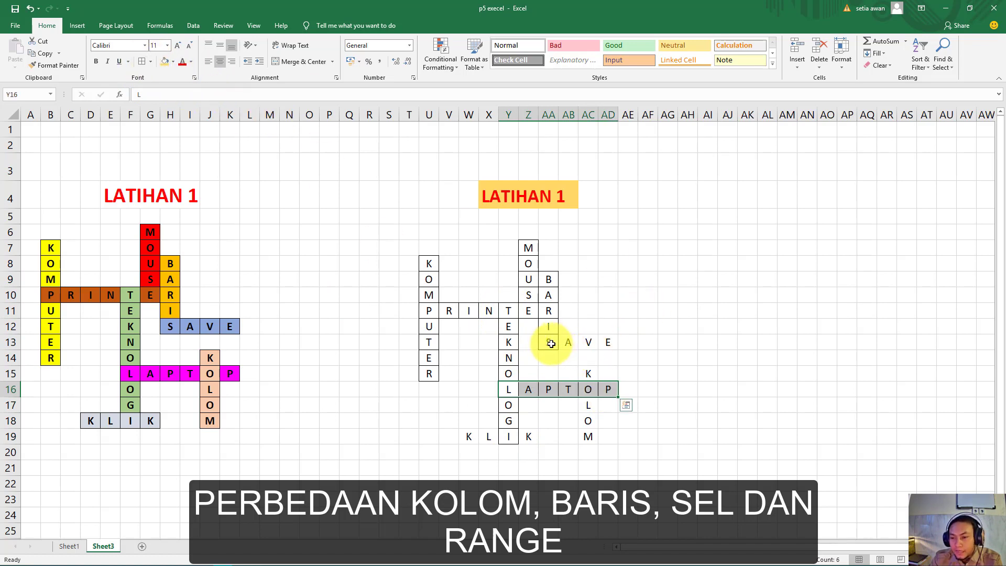
Step: Apply All Borders to the words SAVE in AA13:AD13, KOLOM in AC15:AC19 and KLIK in W19:Z19
drag(549, 343, 588, 436)
click(141, 62)
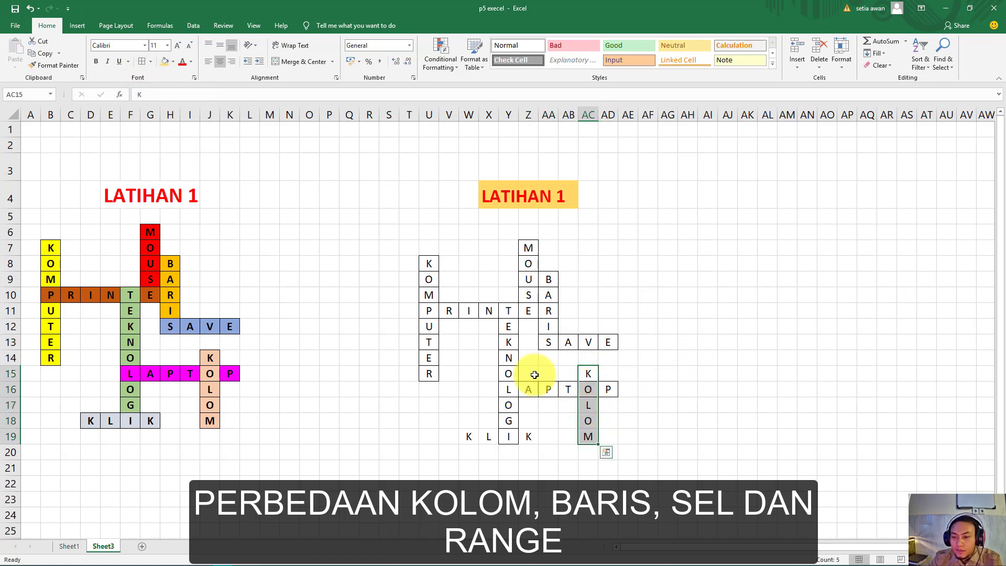
click(144, 65)
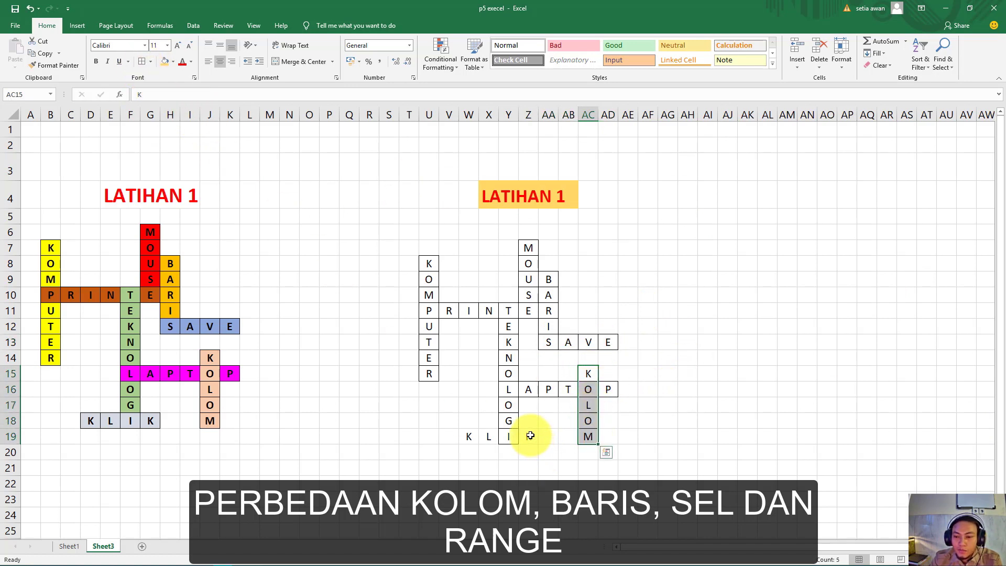
drag(531, 435, 475, 438)
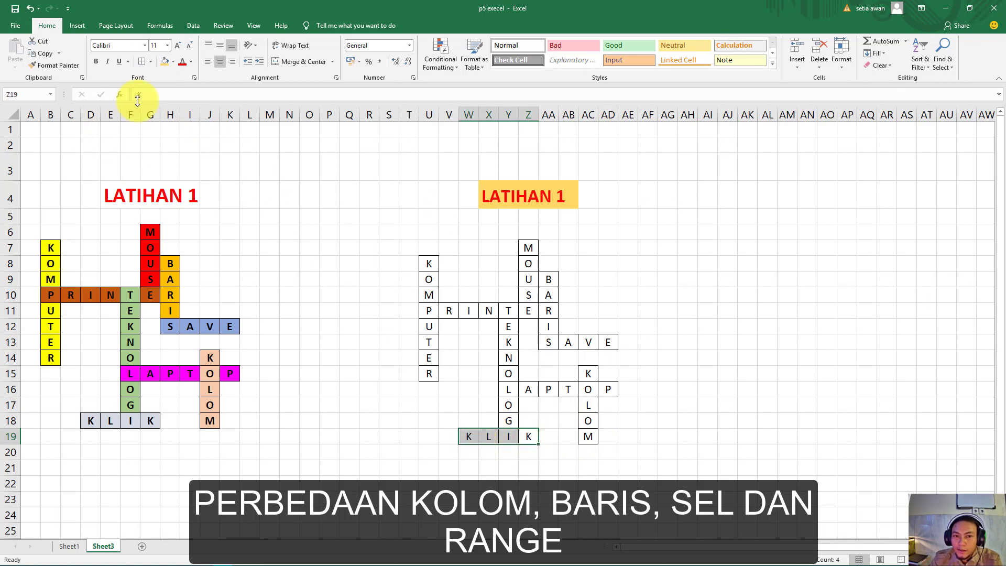
click(144, 61)
click(574, 392)
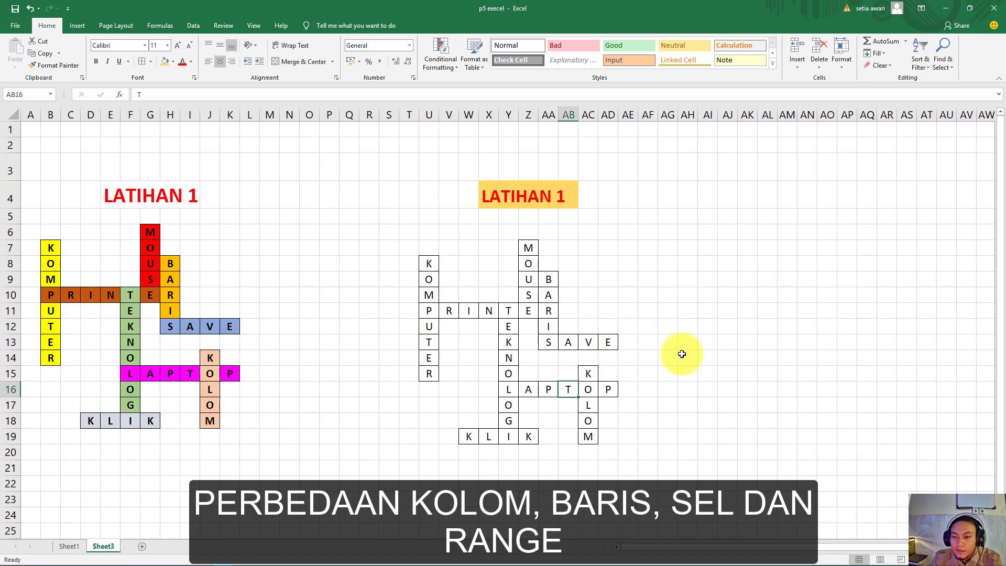
click(682, 350)
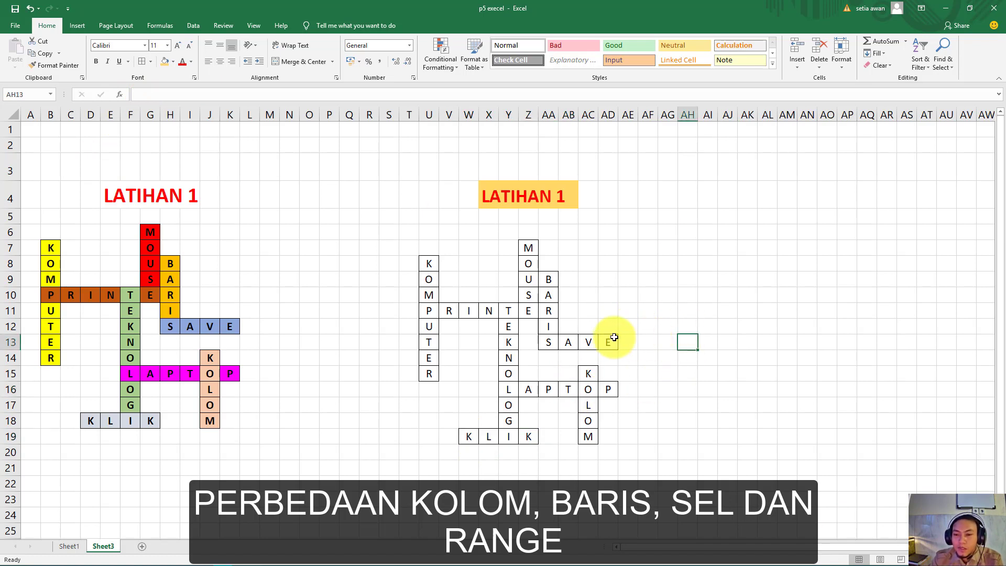
Step: Fill KOMPUTER in U8:U15 with Blue, Accent 1, Lighter 60% and PRINTER in U11:AA11 with standard orange
click(428, 264)
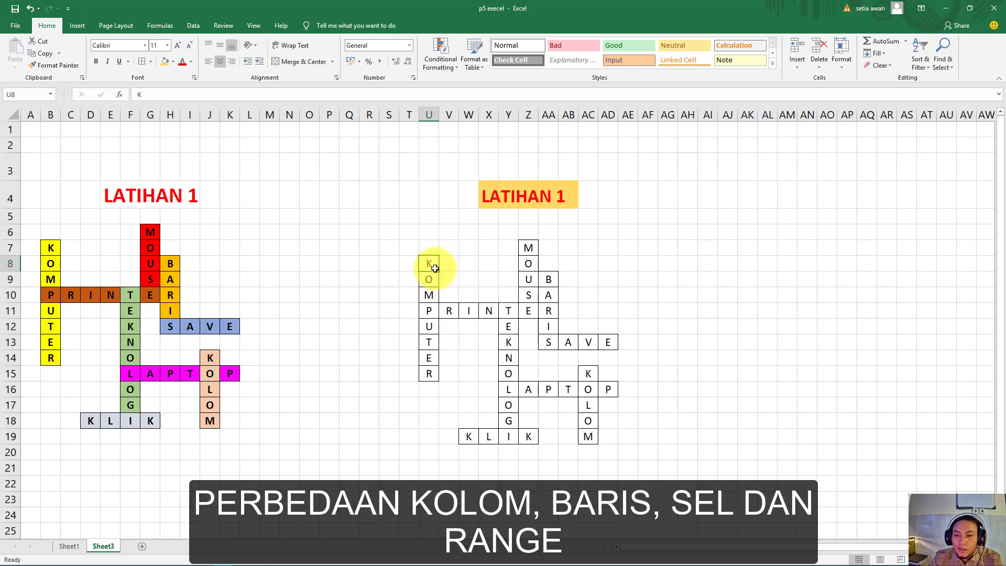
drag(433, 268, 429, 374)
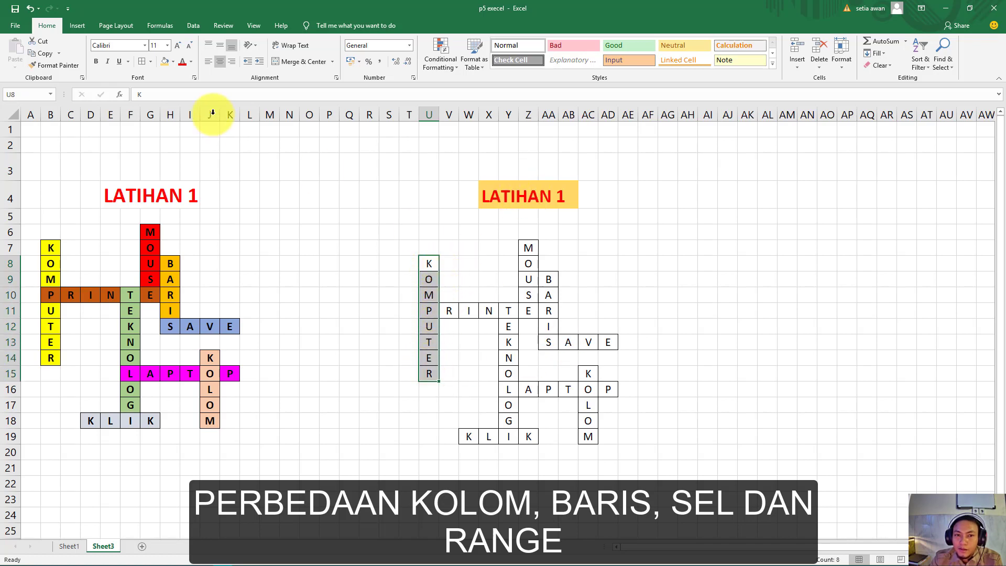
click(175, 60)
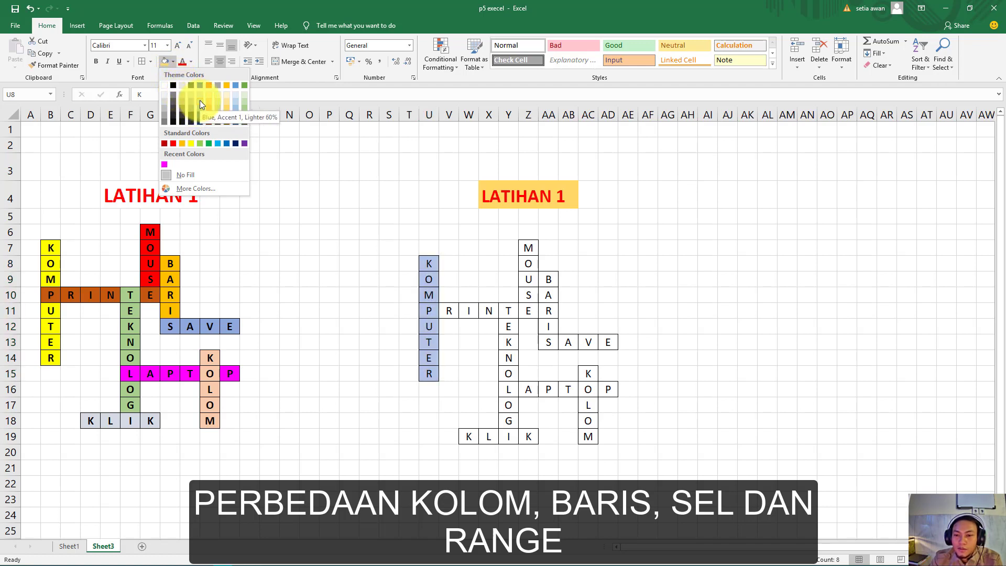
click(200, 100)
drag(429, 313, 548, 311)
click(175, 61)
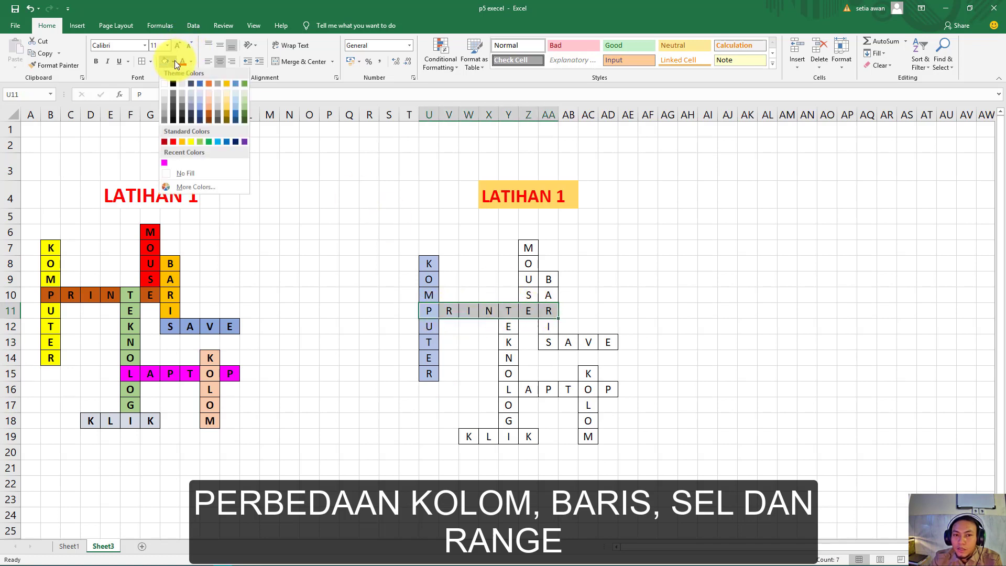
click(183, 142)
Step: Fill MOUSE in Z7:Z11 with light orange and BARIS in AA9:AA13 with a soft light green
drag(524, 252, 529, 311)
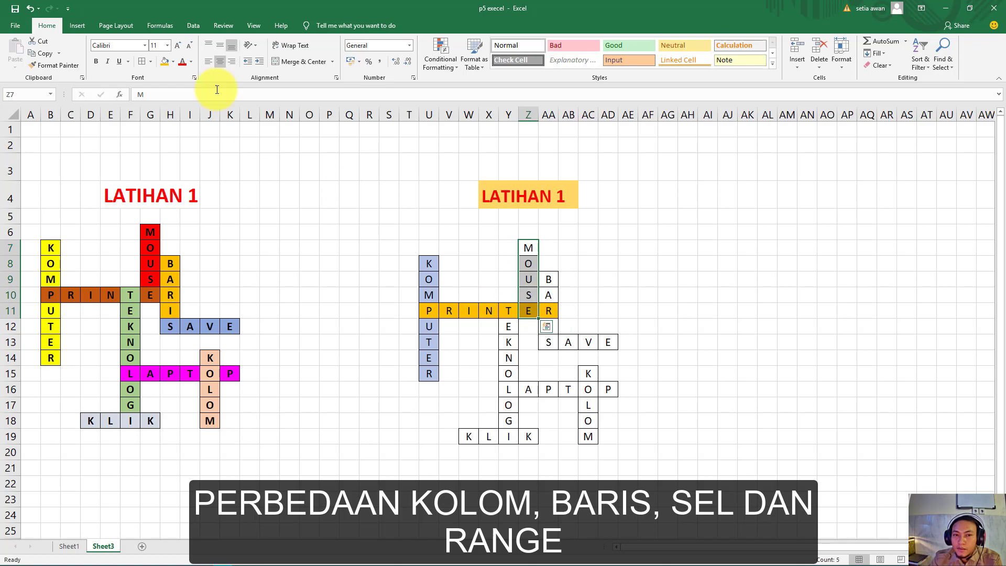
click(174, 65)
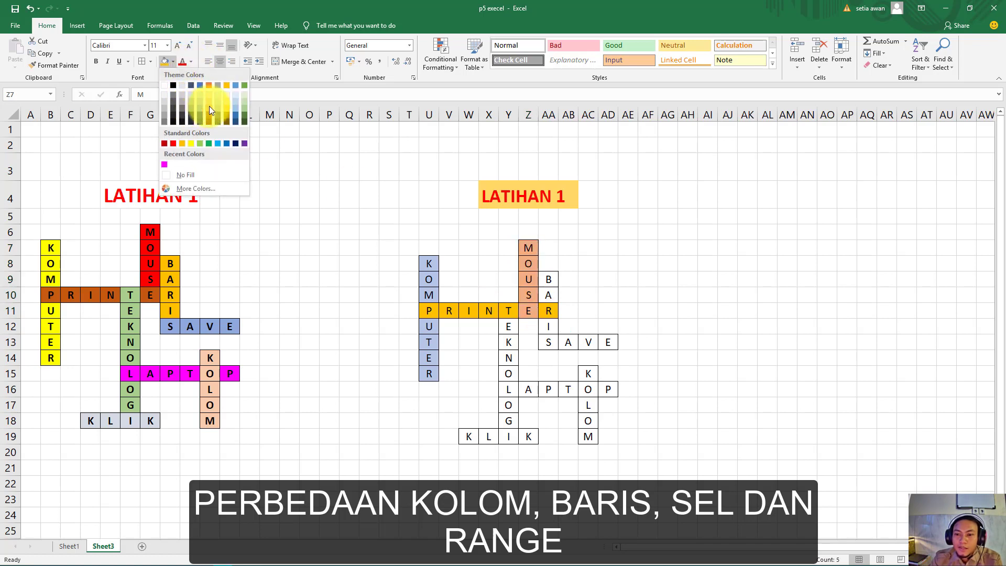
click(209, 106)
drag(549, 276, 550, 345)
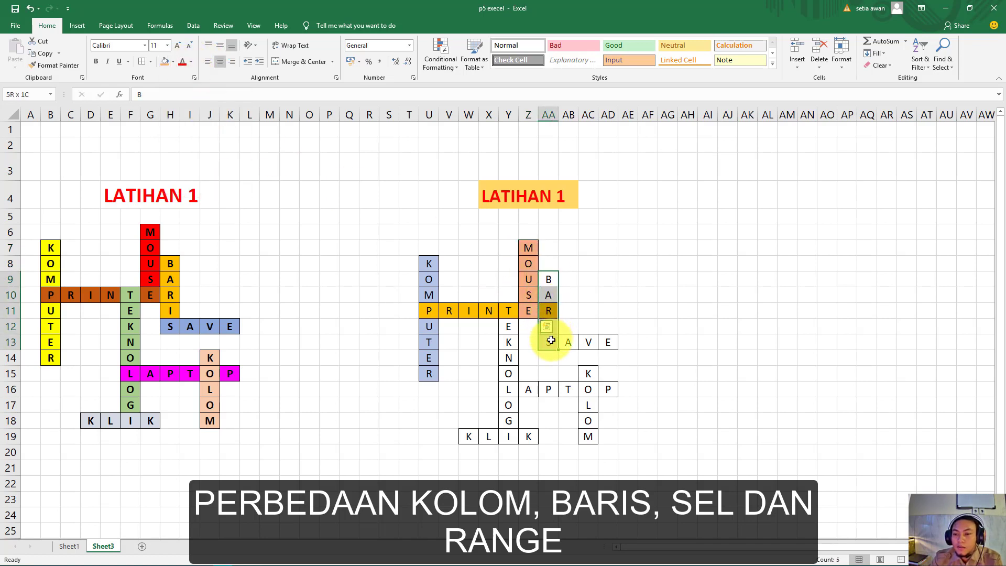
click(172, 62)
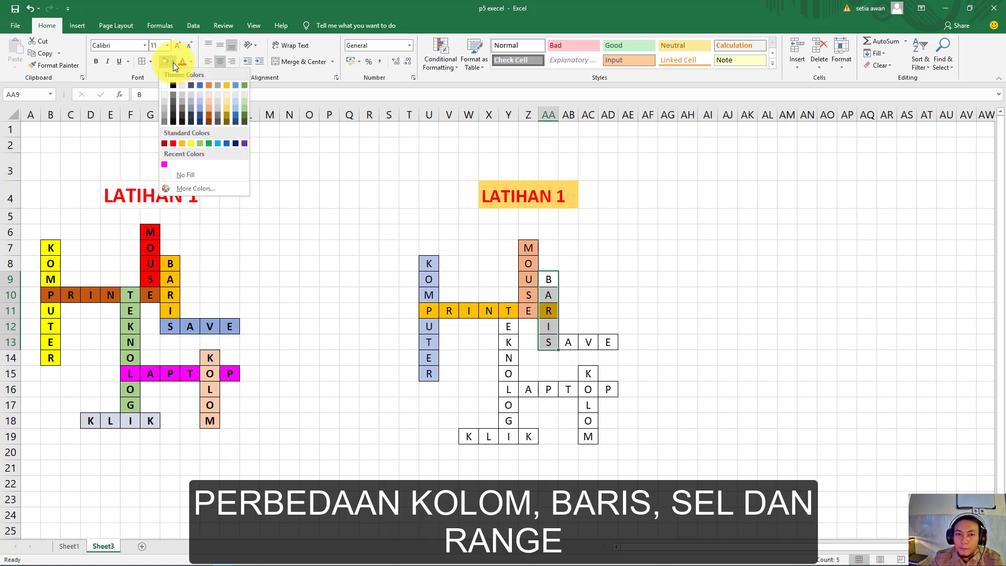
click(249, 108)
Step: Fill SAVE in AA13:AD13 with standard light blue and TEKNOLOGI in Y11:Y19 with standard light green
drag(605, 340, 549, 342)
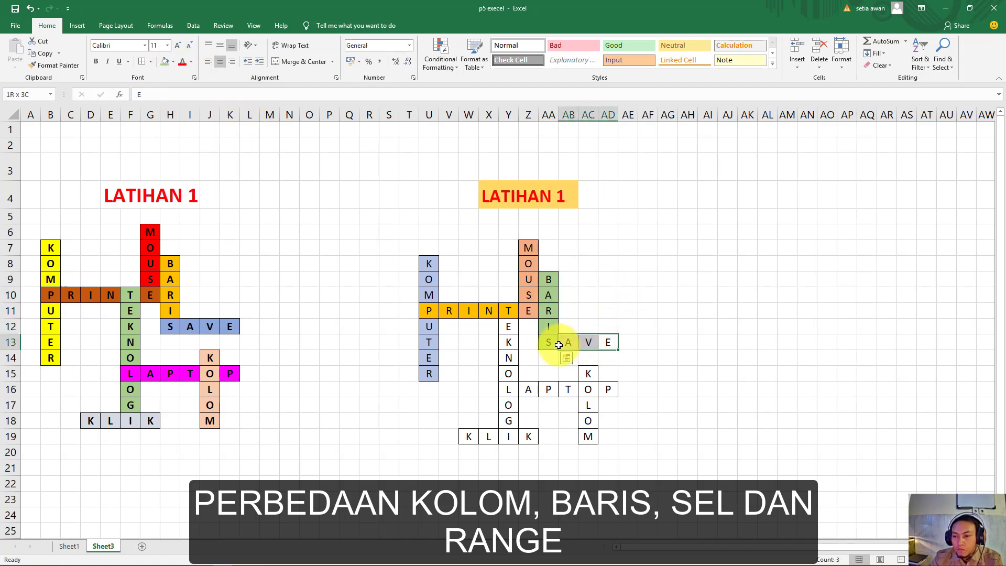
click(172, 61)
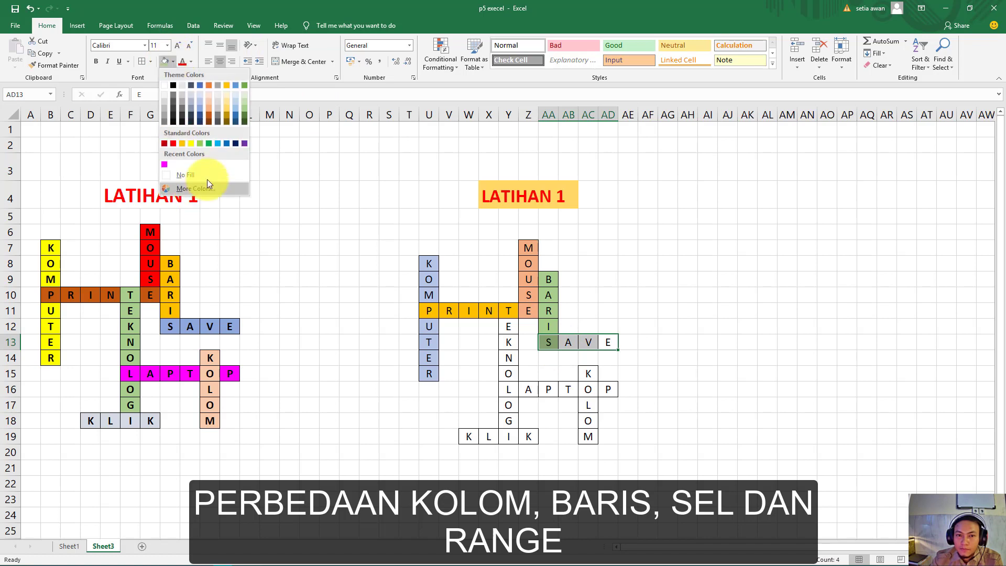
click(220, 144)
click(587, 390)
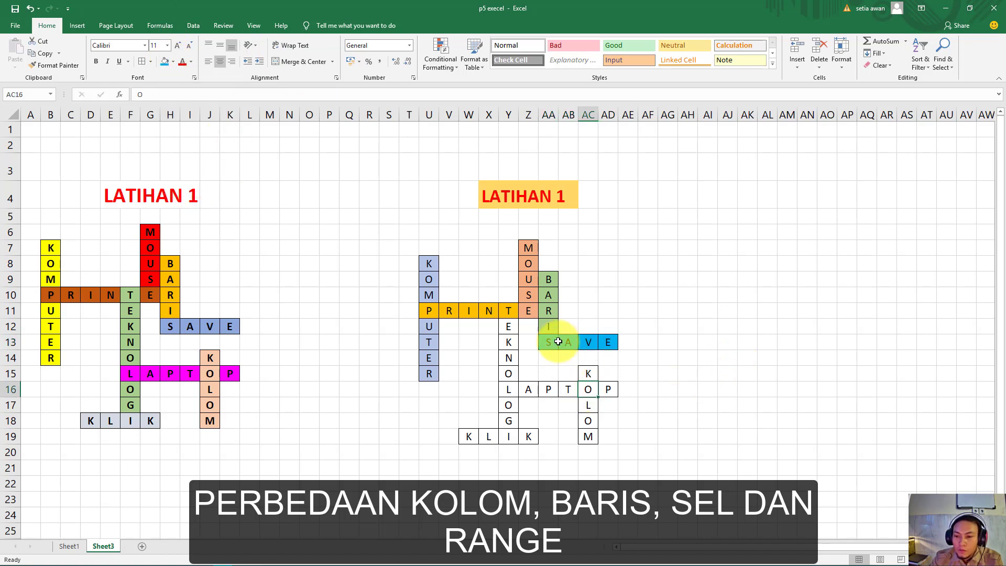
drag(508, 310, 505, 434)
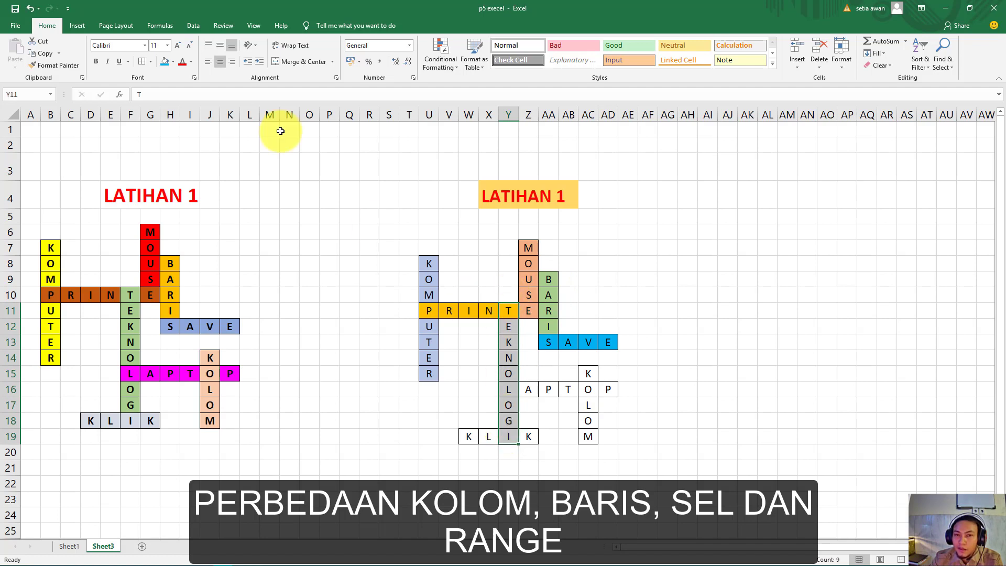
click(174, 61)
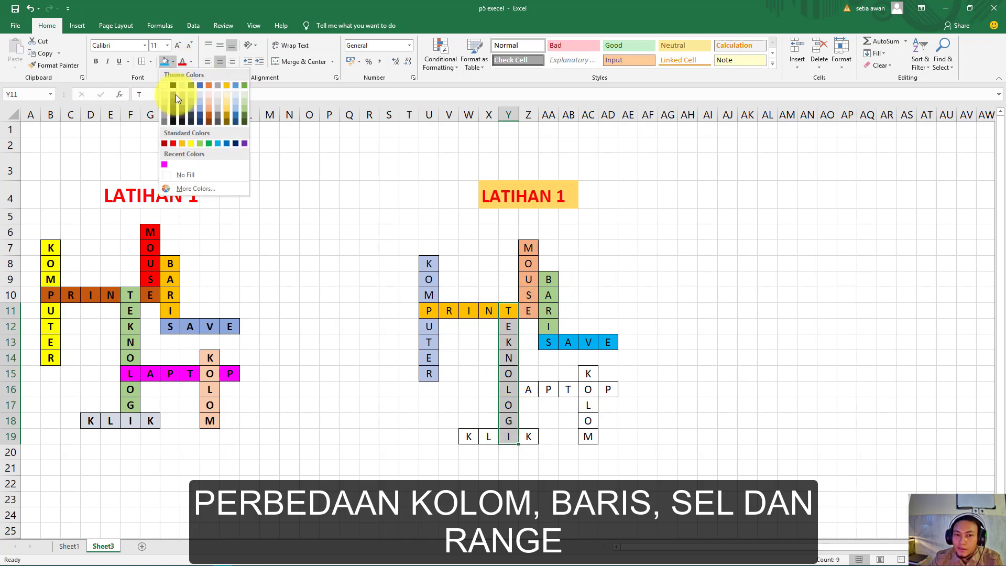
click(200, 143)
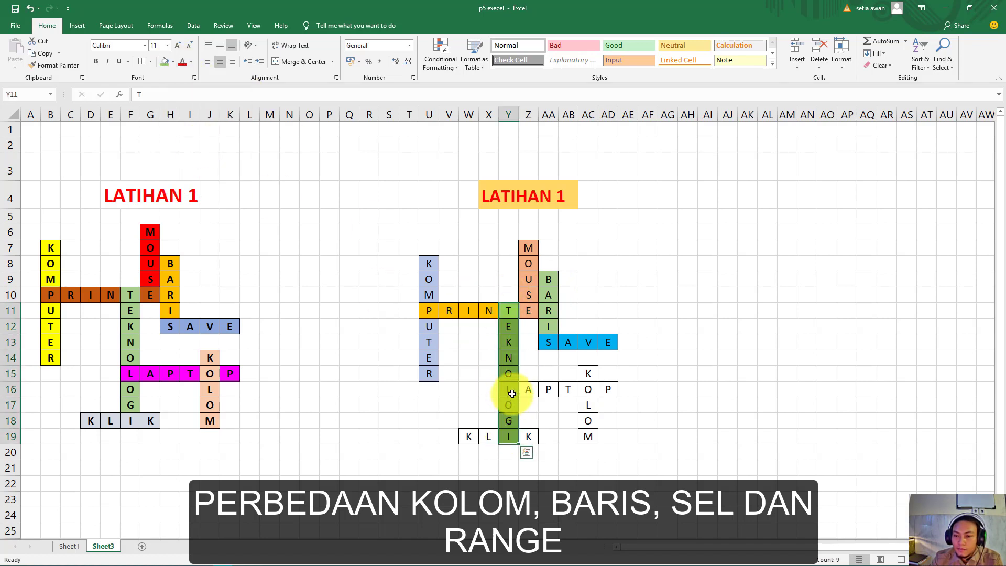
Step: Fill LAPTOP in Y16:AD16 with dark orange and KOLOM in AC15:AC19 with very pale blue
drag(508, 390, 602, 394)
click(174, 61)
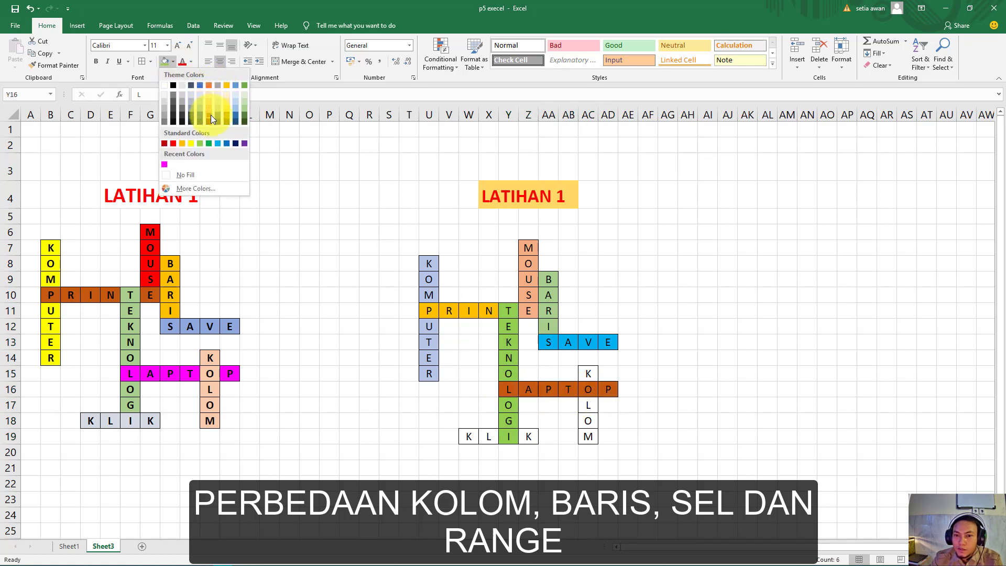
click(210, 114)
drag(588, 374, 588, 437)
click(175, 60)
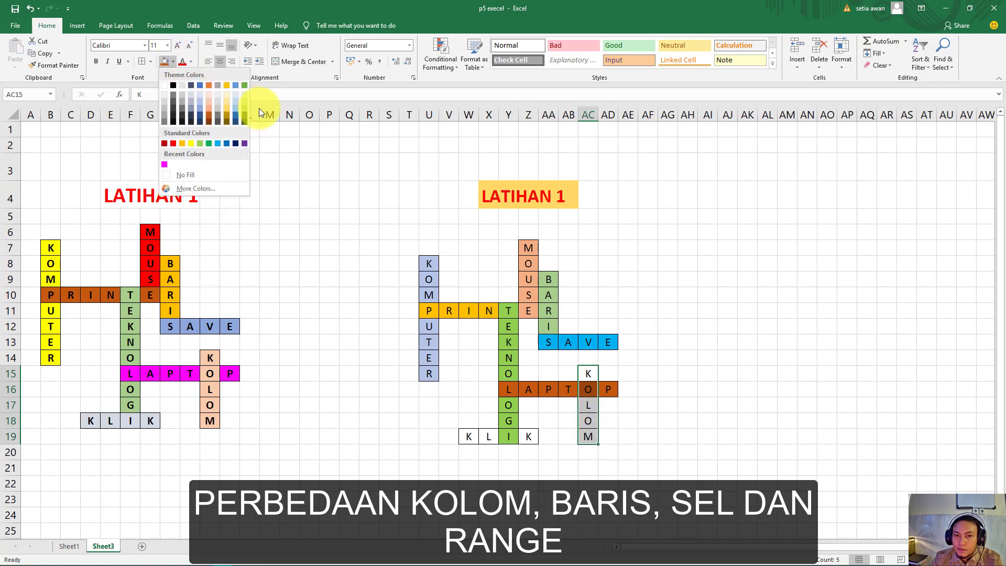
click(234, 96)
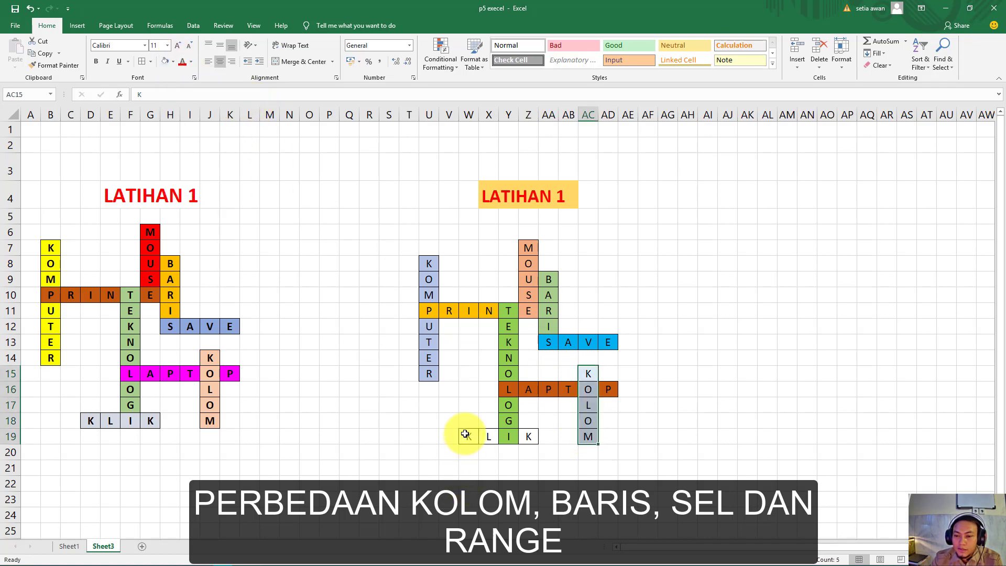
Step: Fill KLIK in W19:Z19 with a medium blue theme colour
drag(466, 437, 530, 439)
click(173, 61)
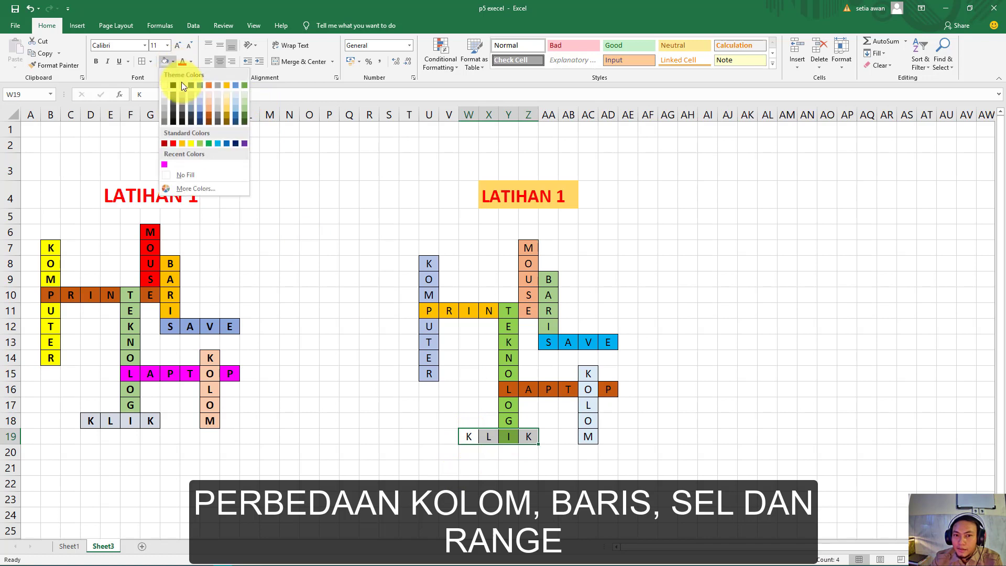
click(197, 108)
click(630, 248)
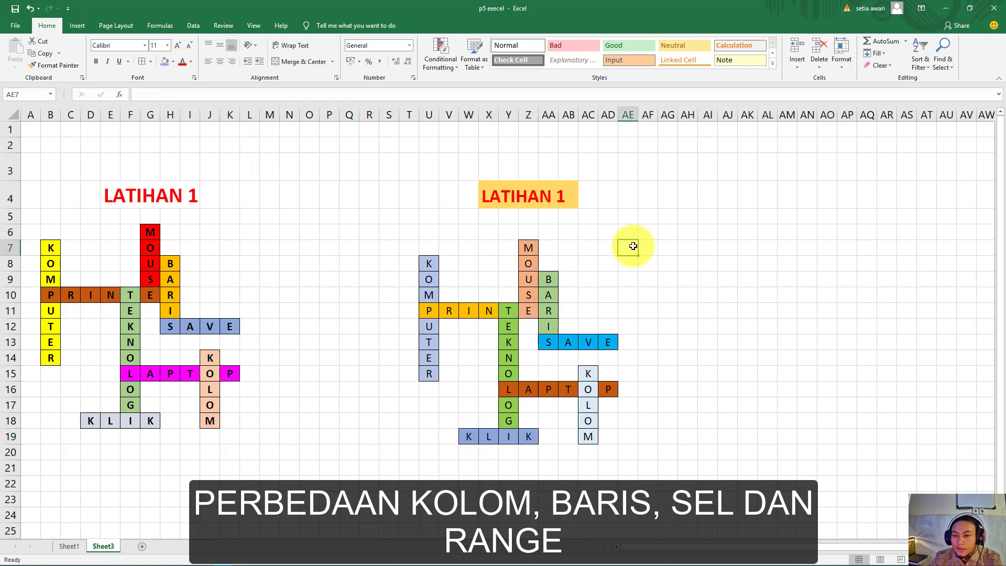
click(846, 327)
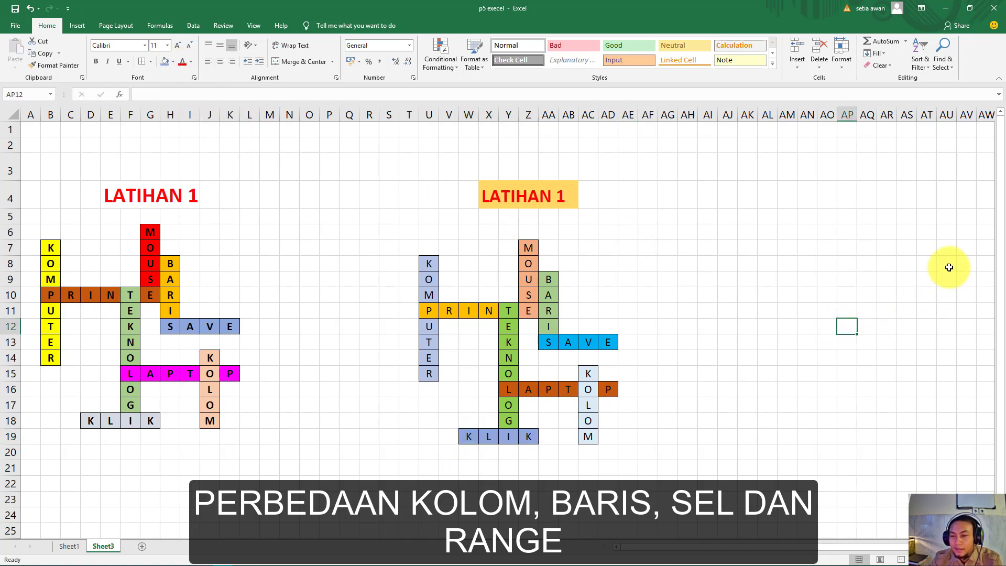
Step: Review the recreated crossword and step through the individual KOMPUTER cells from U8 to U15
drag(409, 160, 610, 441)
click(625, 439)
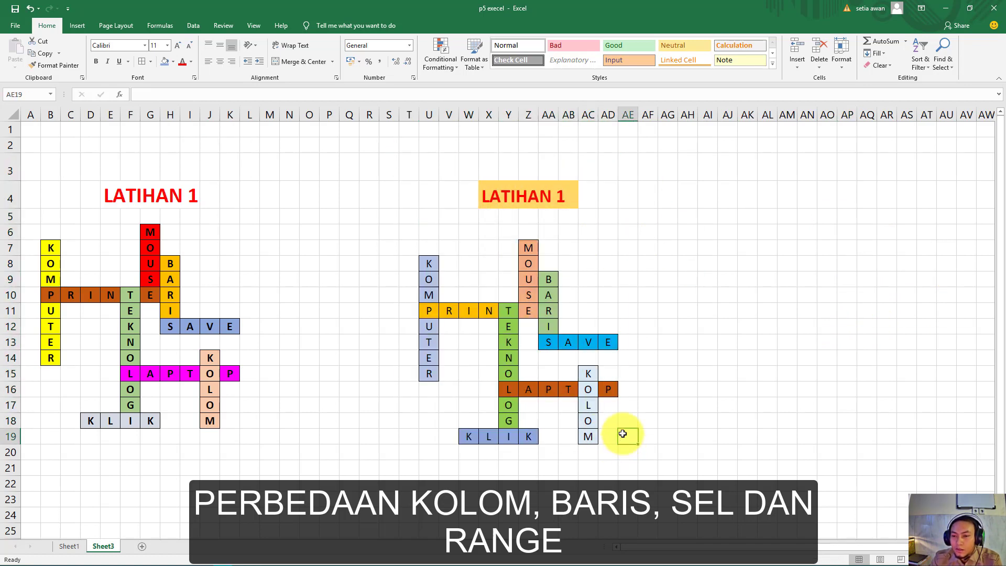
click(428, 263)
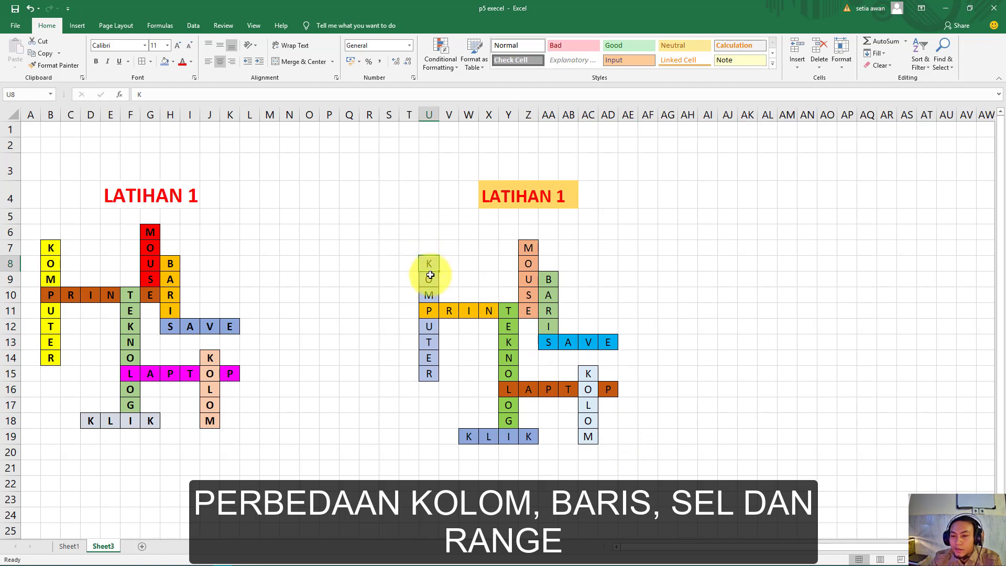
click(431, 282)
click(429, 295)
click(429, 311)
click(431, 327)
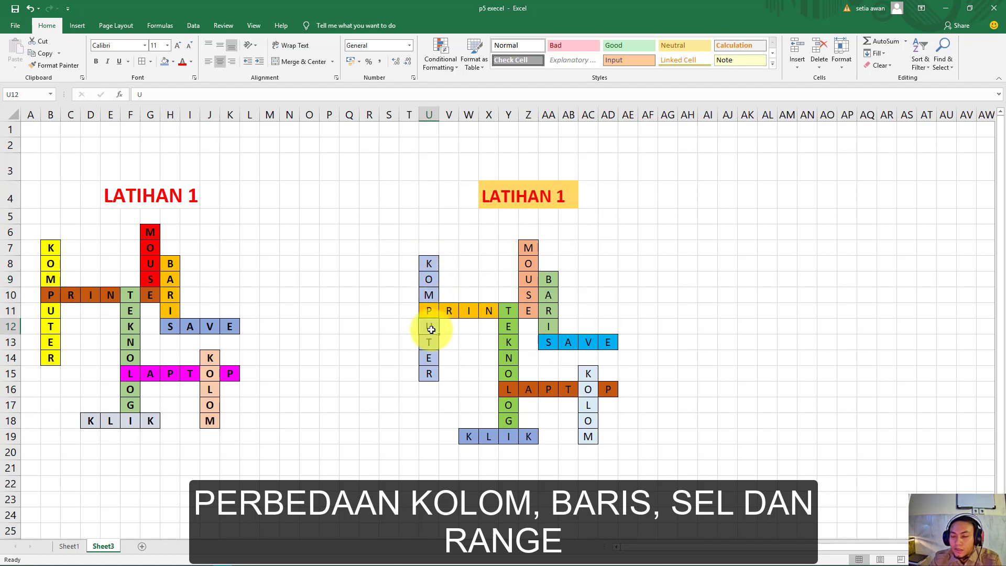
click(432, 347)
click(431, 359)
click(430, 374)
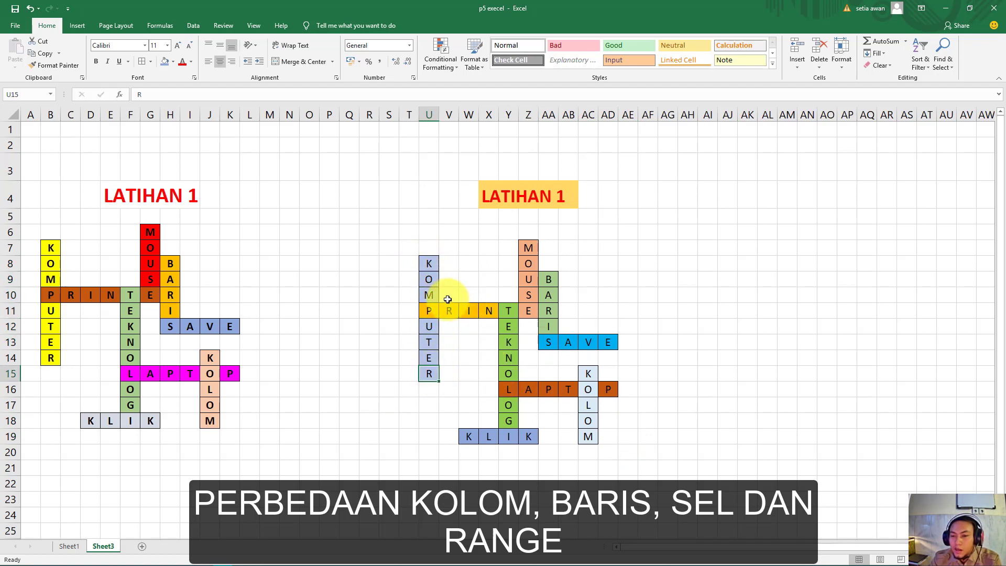
Step: Highlight the KOMPUTER, PRINTER and BARIS letters one word at a time as examples of ranges
drag(430, 264, 429, 373)
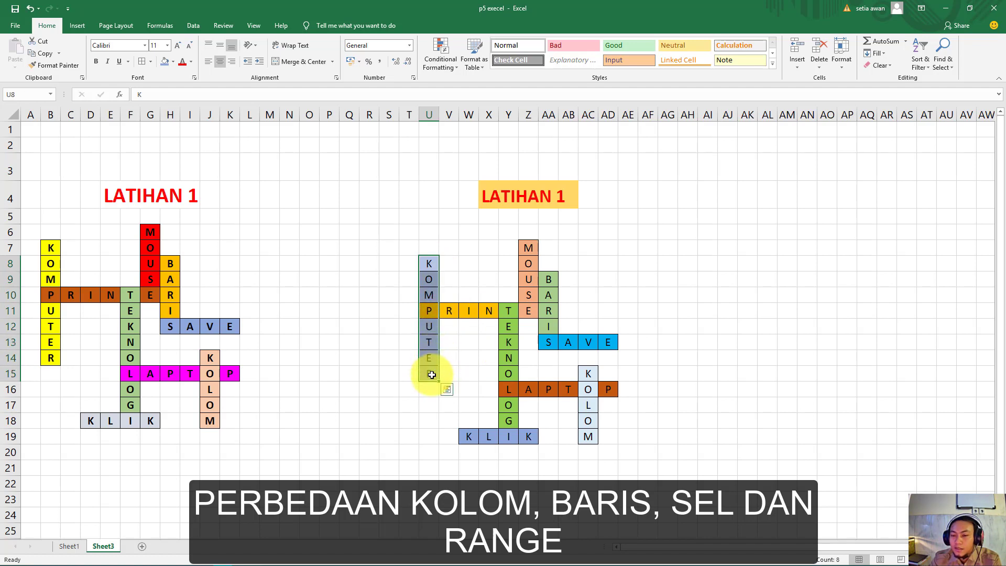
drag(431, 311, 544, 319)
drag(551, 275, 551, 341)
click(347, 248)
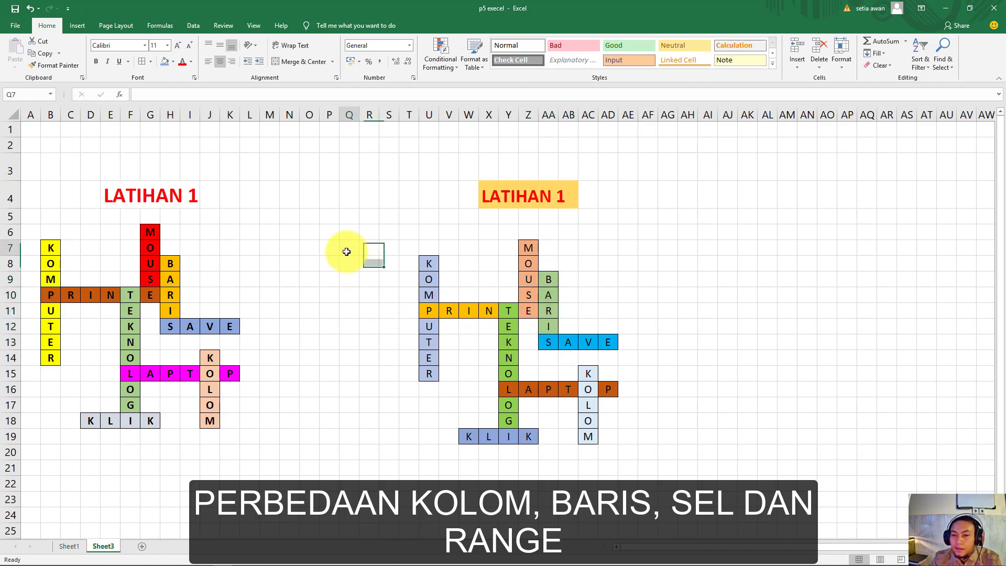
click(705, 221)
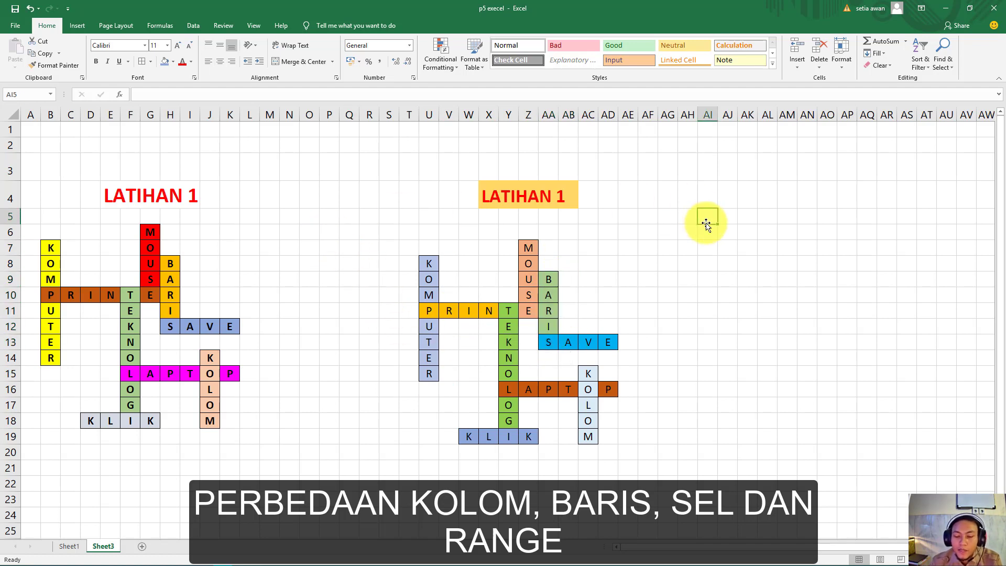